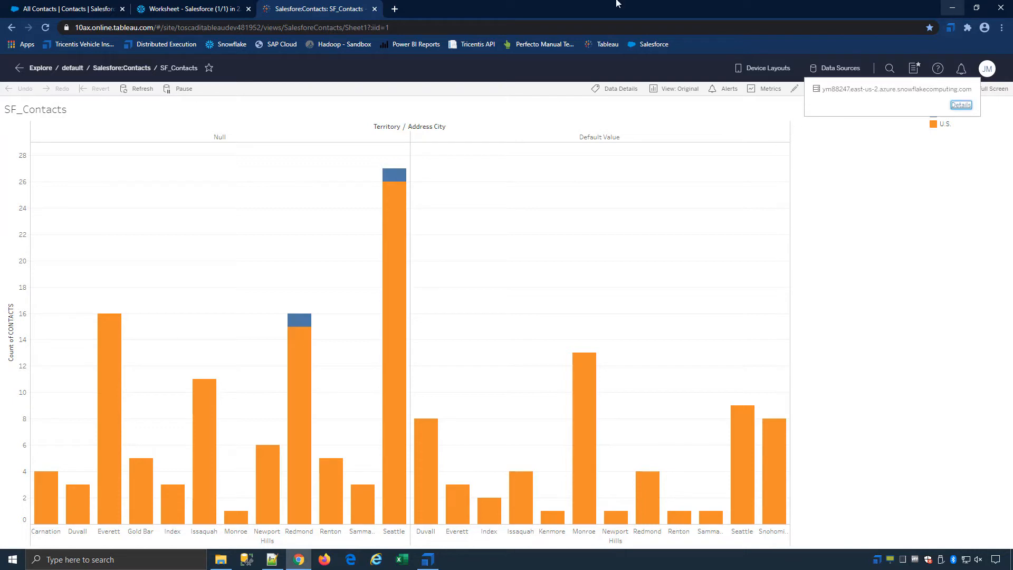
Sign out of Tableau Online and switch back to Tosca Commander.
{"action": "left_click", "coordinate": [986, 74]}
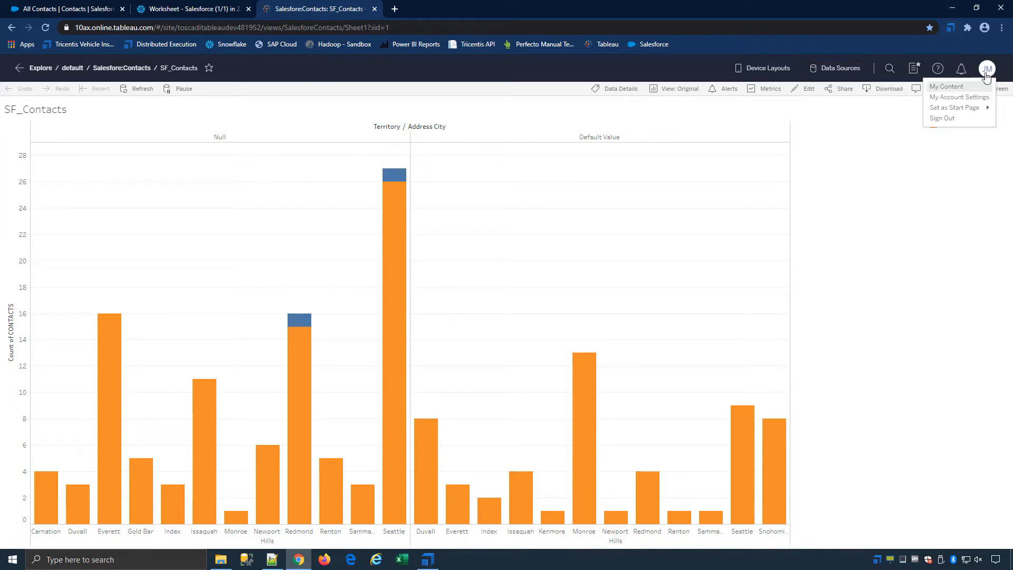
{"action": "left_click", "coordinate": [935, 119]}
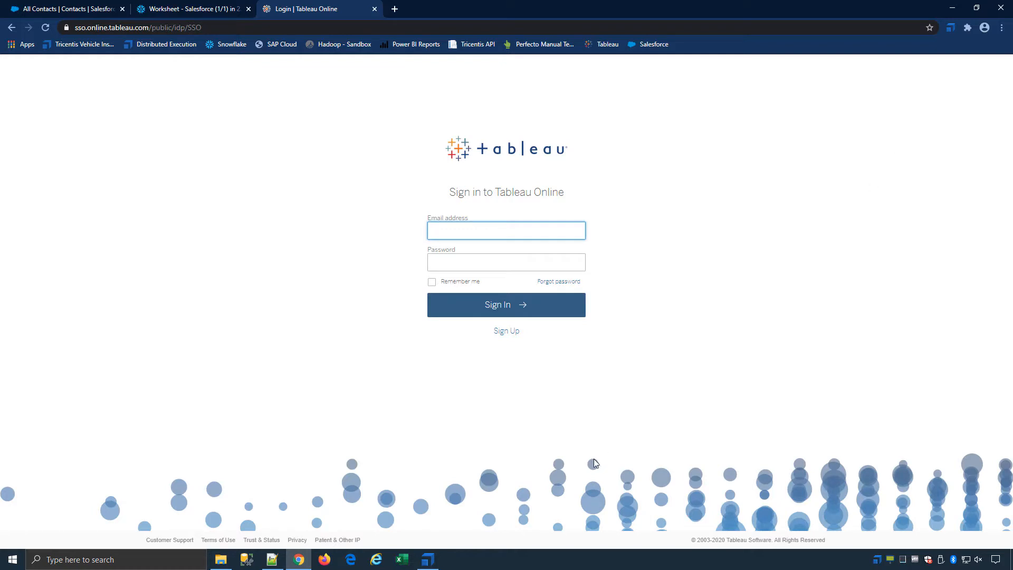
{"action": "left_click", "coordinate": [428, 561]}
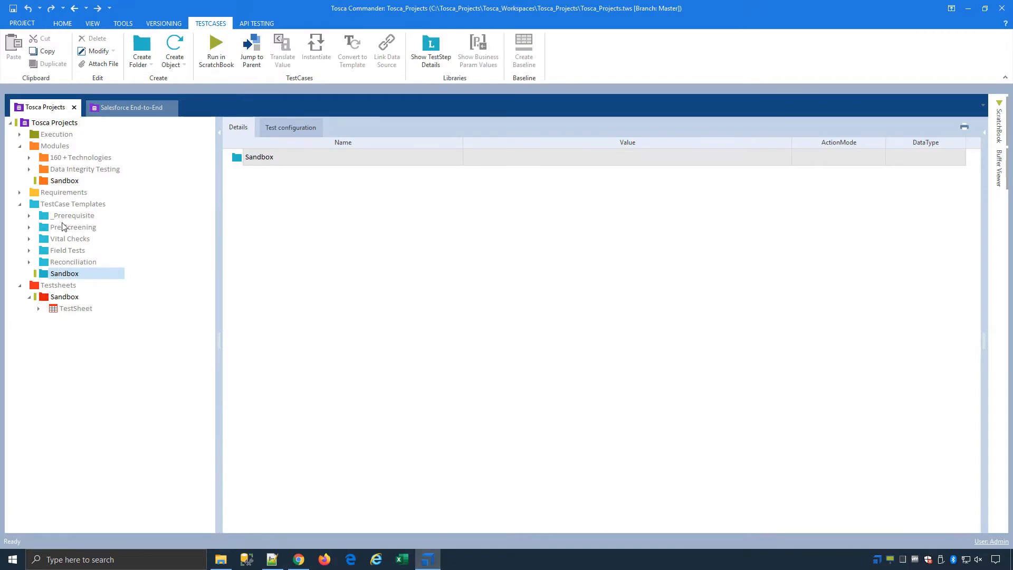
Select the Modules > Sandbox folder and launch an application scan.
{"action": "left_click", "coordinate": [66, 182]}
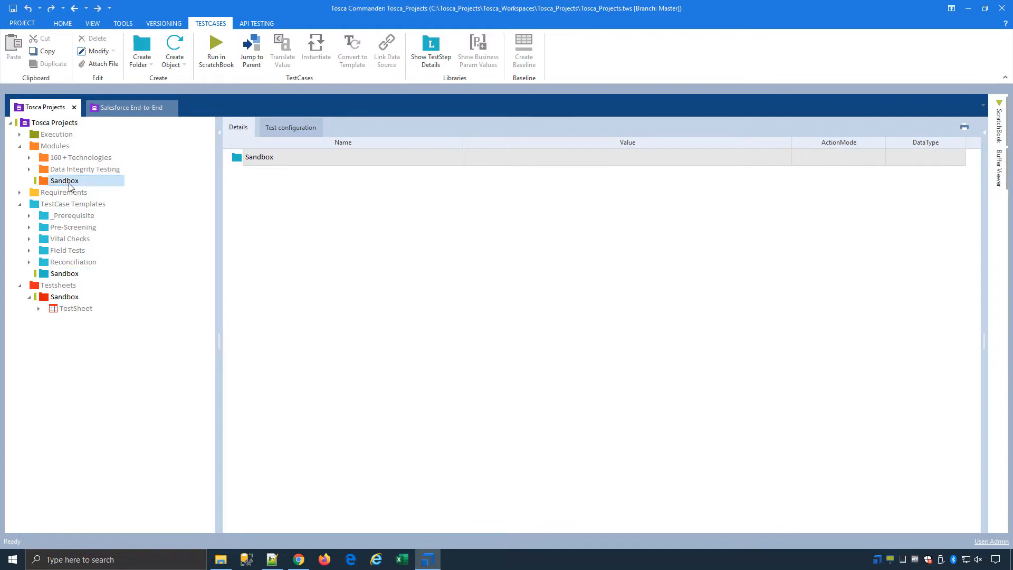
{"action": "left_click", "coordinate": [280, 64]}
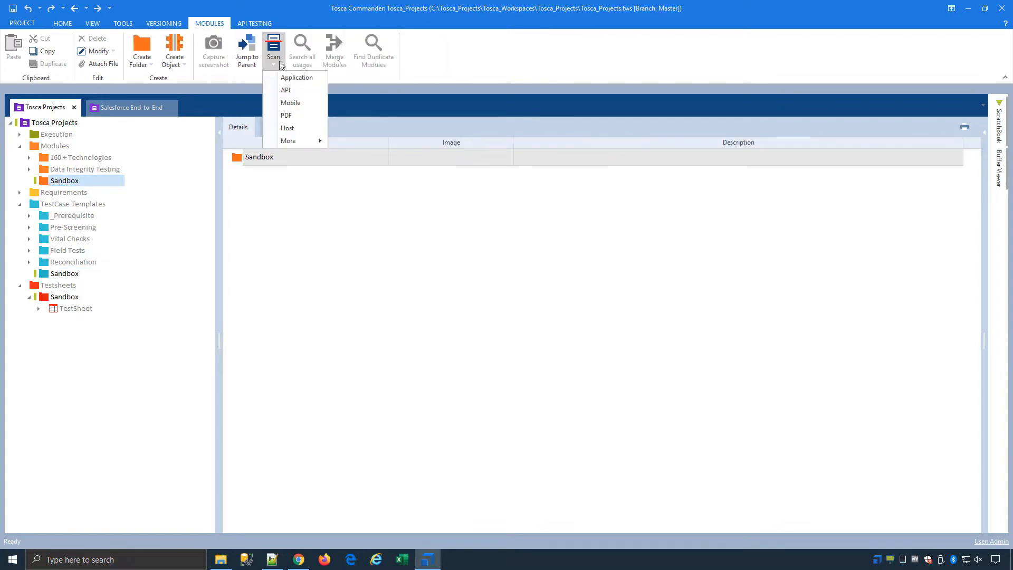
{"action": "left_click", "coordinate": [302, 79]}
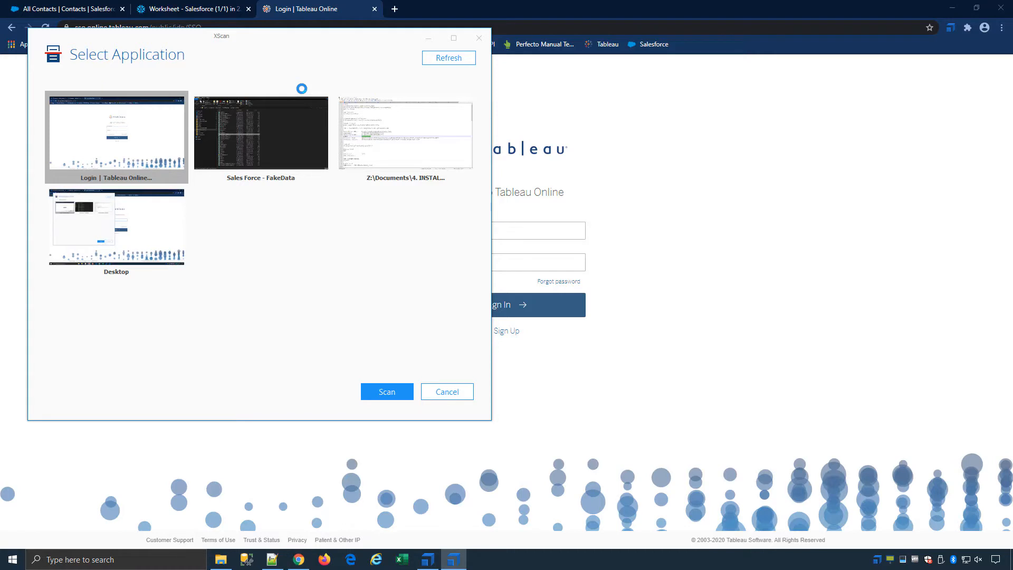
Scan the Tableau login page's email, password, Remember me, Sign In, Sign Up and Forgot password controls.
{"action": "double_click", "coordinate": [136, 125]}
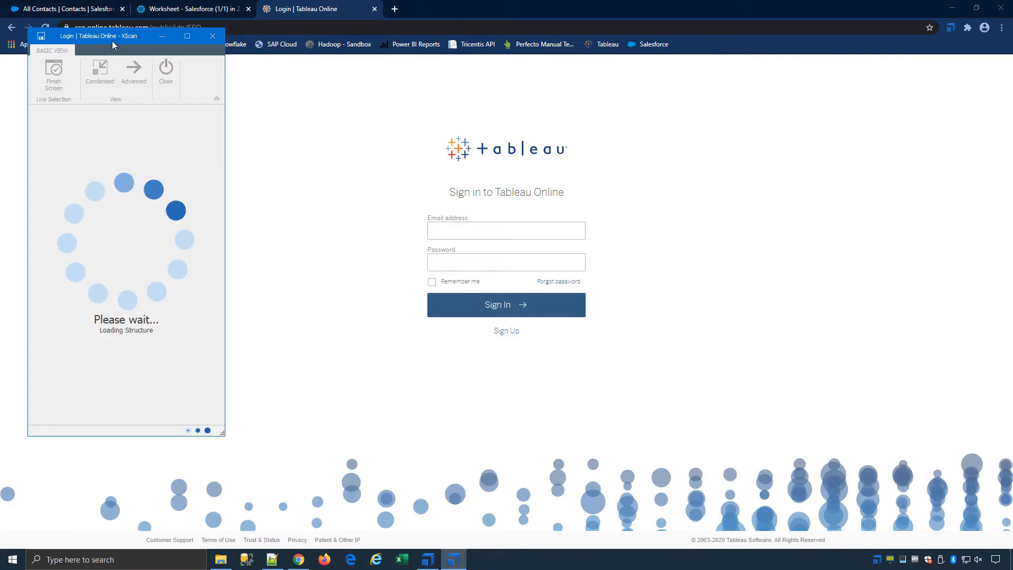
{"action": "left_click_drag", "start_coordinate": [112, 40], "coordinate": [434, 51]}
{"action": "left_click_drag", "start_coordinate": [791, 65], "coordinate": [803, 71]}
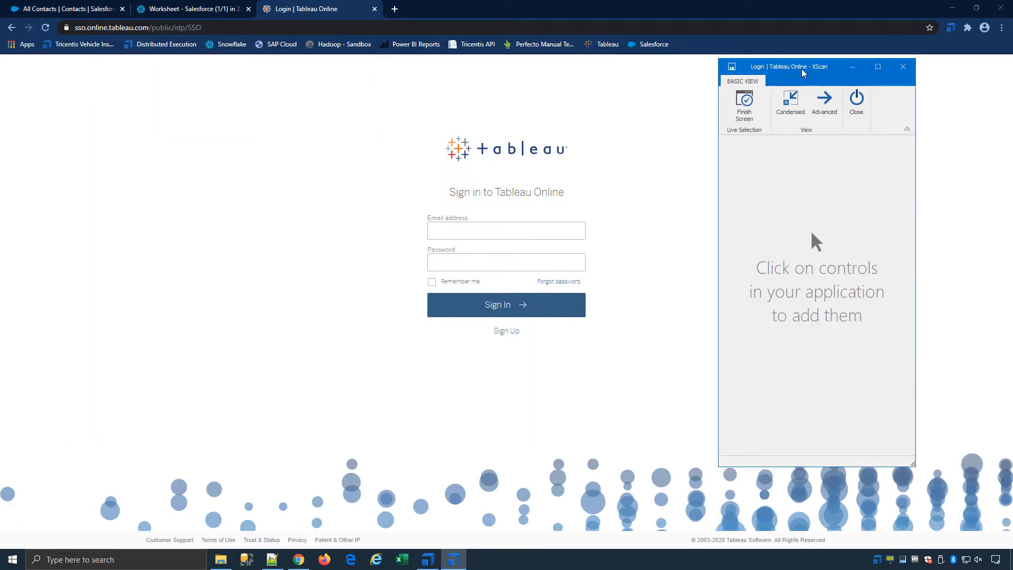
{"action": "left_click", "coordinate": [520, 234]}
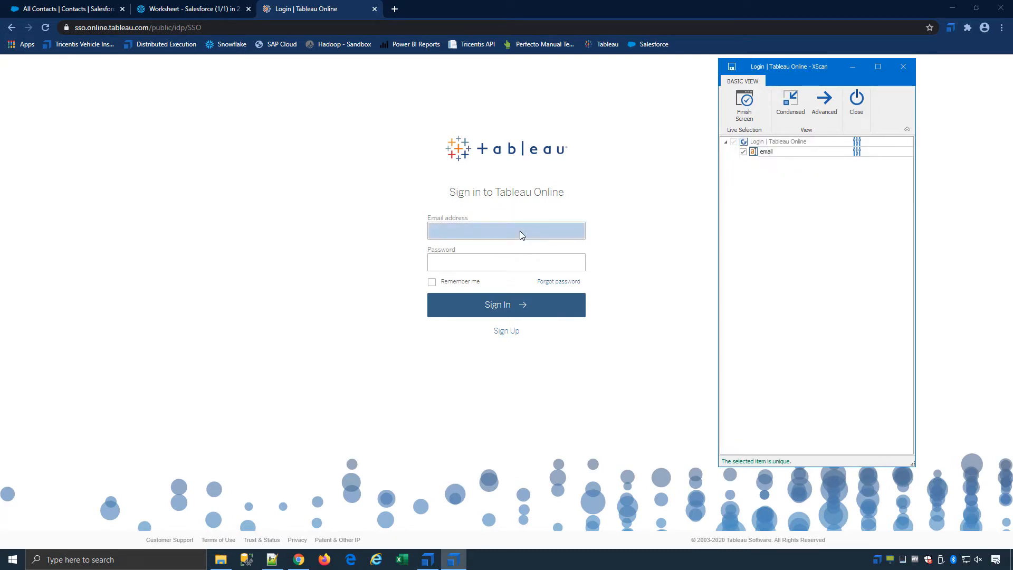
{"action": "left_click", "coordinate": [510, 261]}
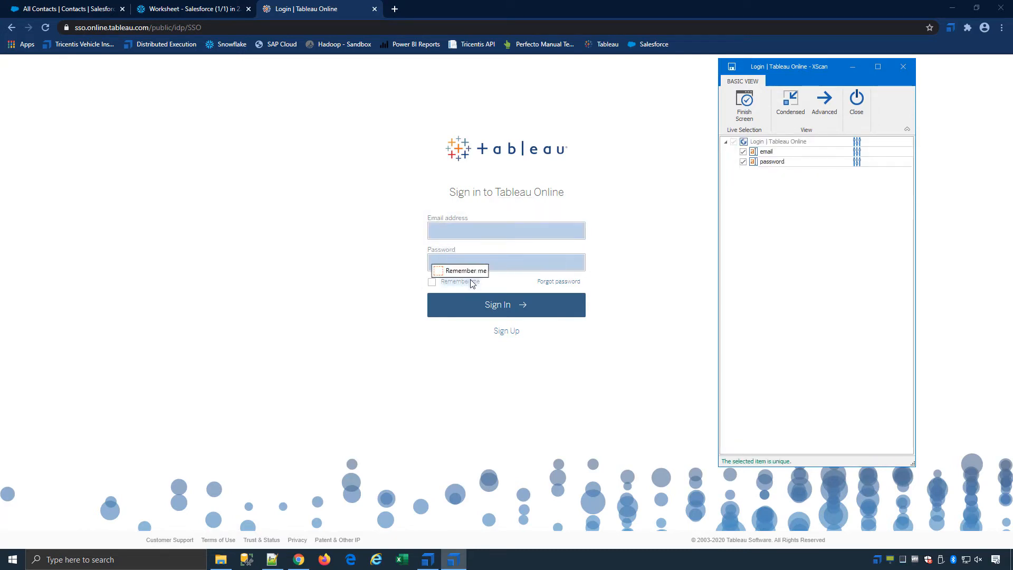
{"action": "left_click", "coordinate": [433, 284]}
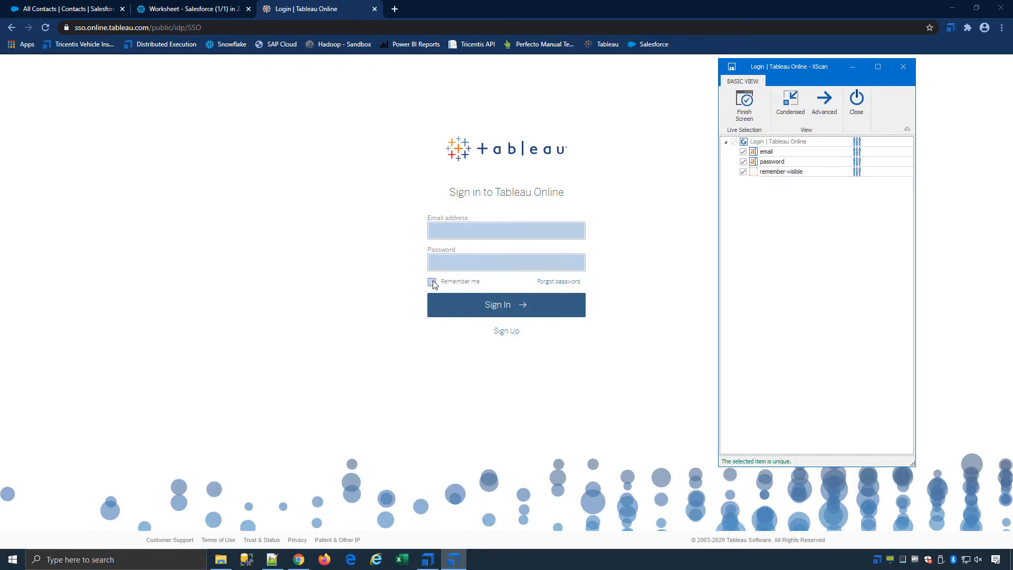
{"action": "left_click", "coordinate": [509, 306]}
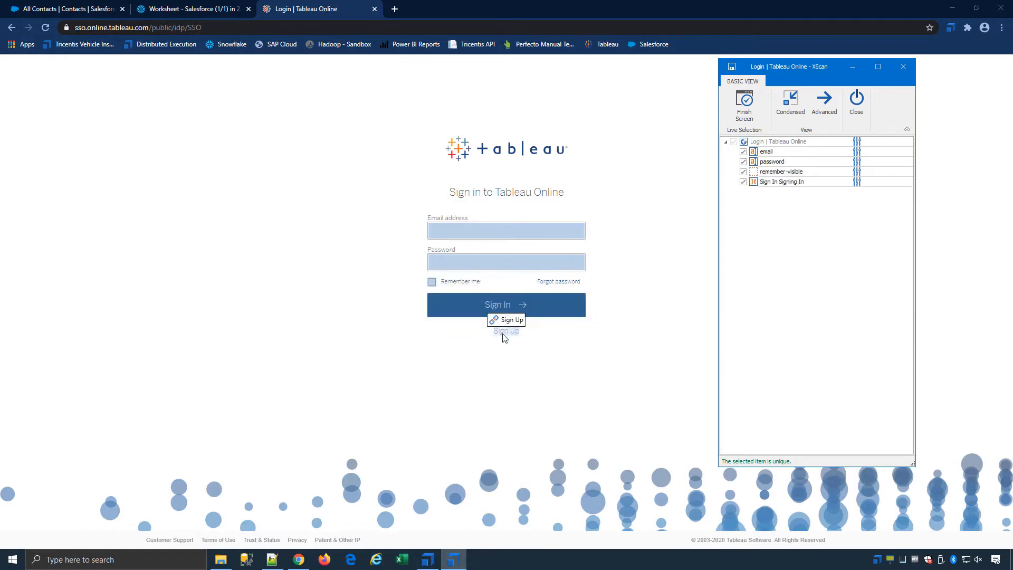
{"action": "left_click", "coordinate": [504, 337]}
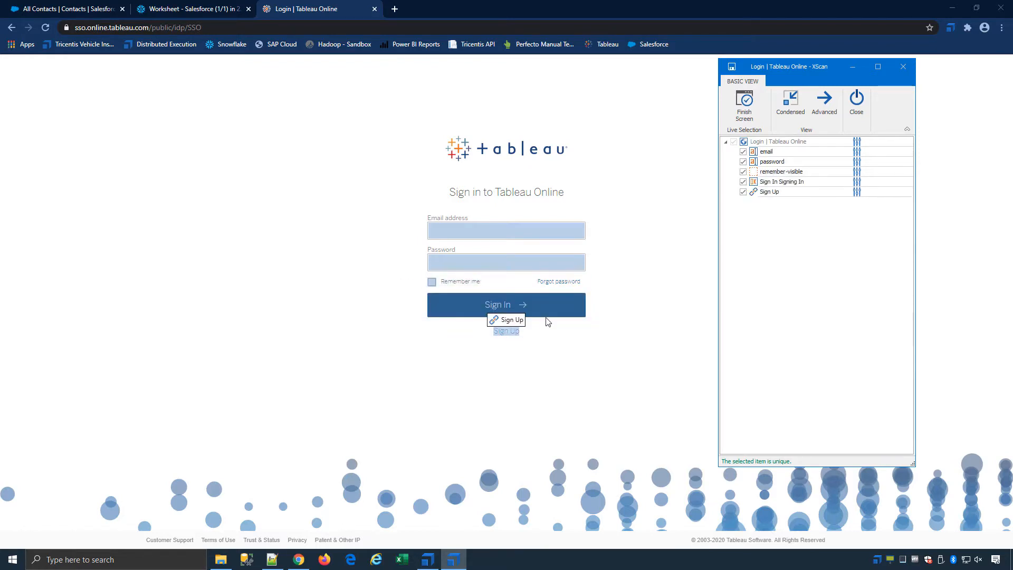
{"action": "left_click", "coordinate": [563, 283]}
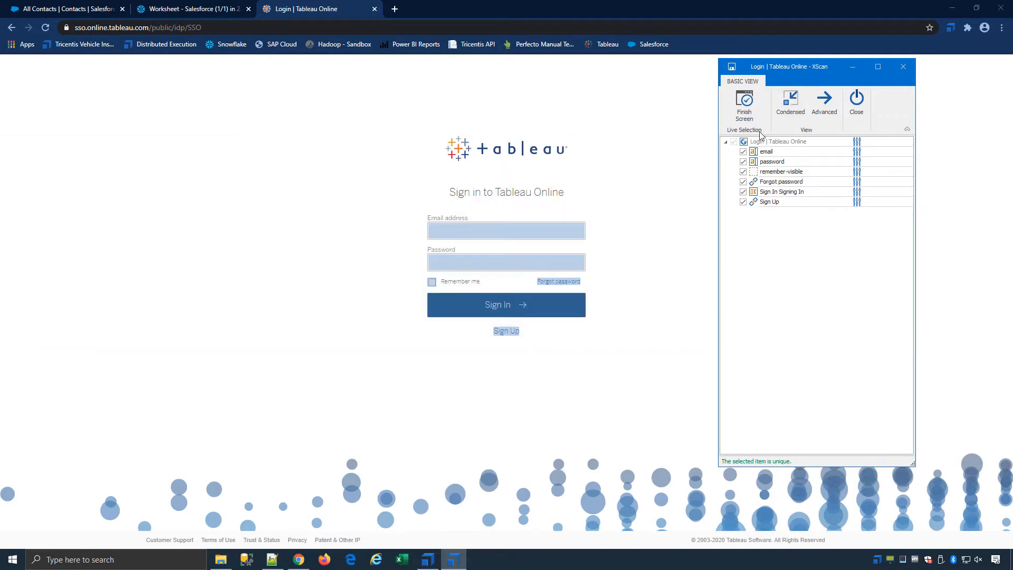
Save the captured controls as the Login | Tableau Online module and close XScan.
{"action": "left_click", "coordinate": [744, 104]}
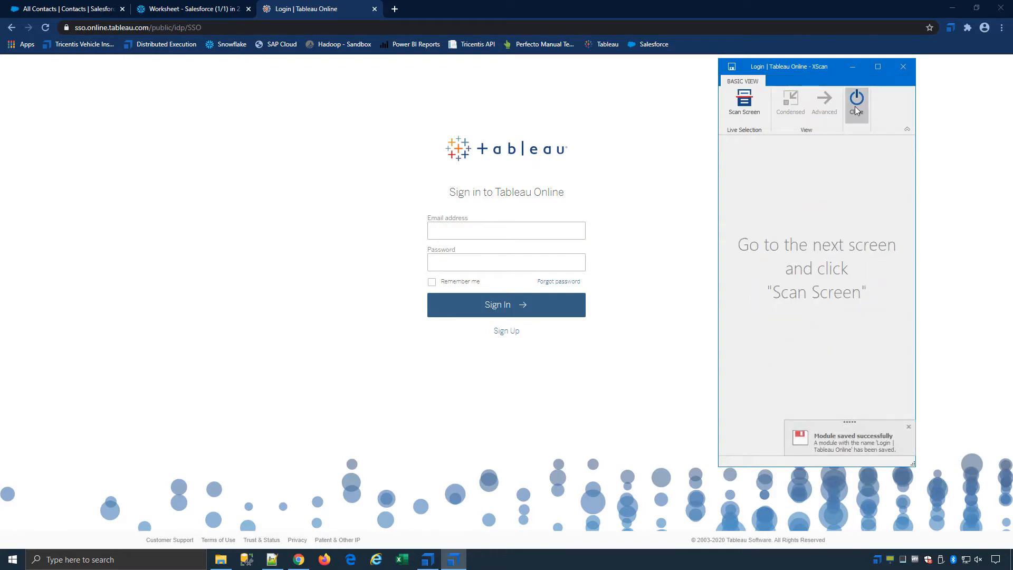
{"action": "left_click", "coordinate": [855, 106]}
{"action": "left_click", "coordinate": [74, 194]}
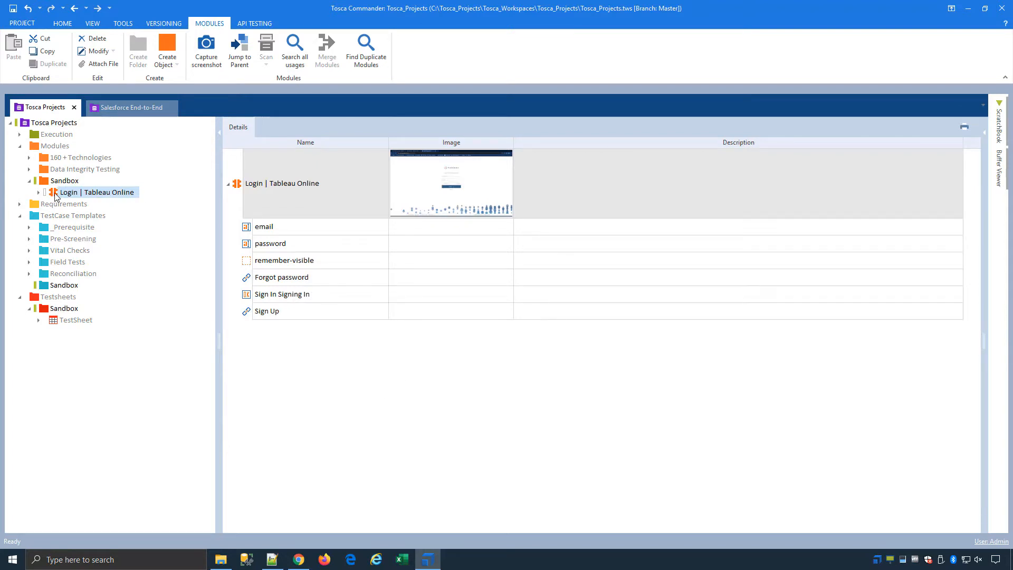
Create a test case from the login module and fill in the email and password values.
{"action": "left_click_drag", "start_coordinate": [55, 195], "coordinate": [69, 288]}
{"action": "key", "text": "Return"}
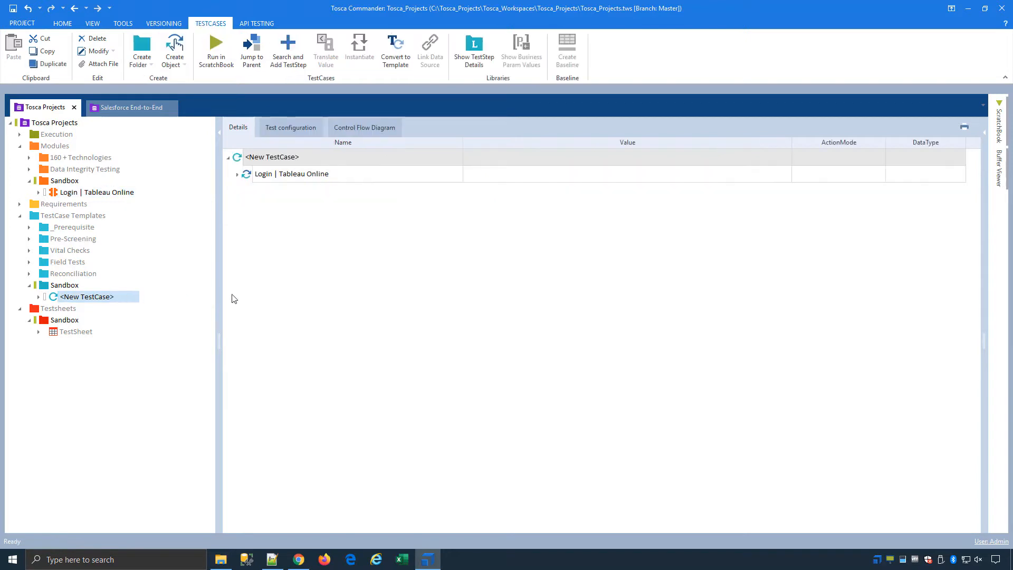
{"action": "left_click", "coordinate": [238, 175]}
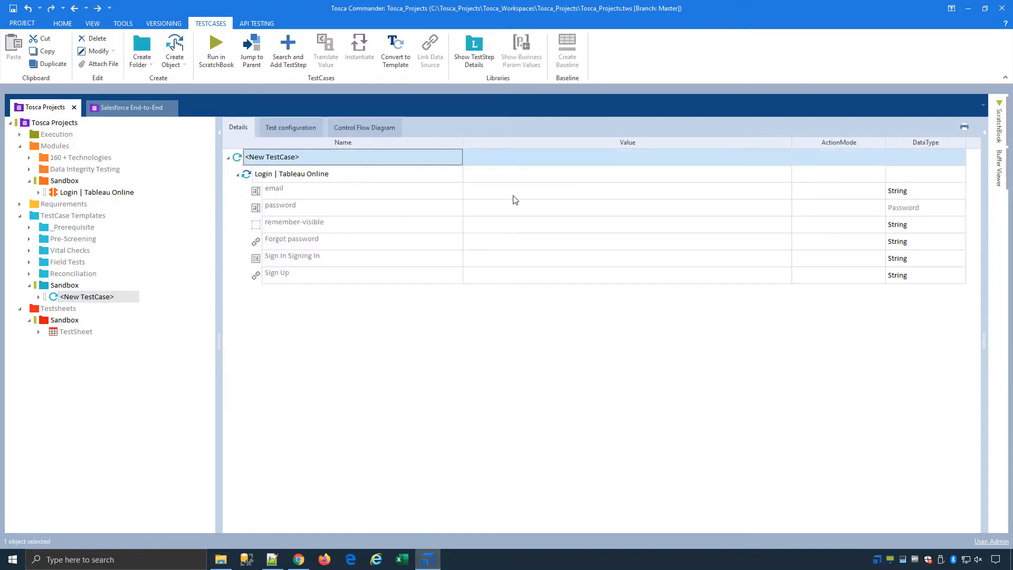
{"action": "left_click", "coordinate": [549, 195]}
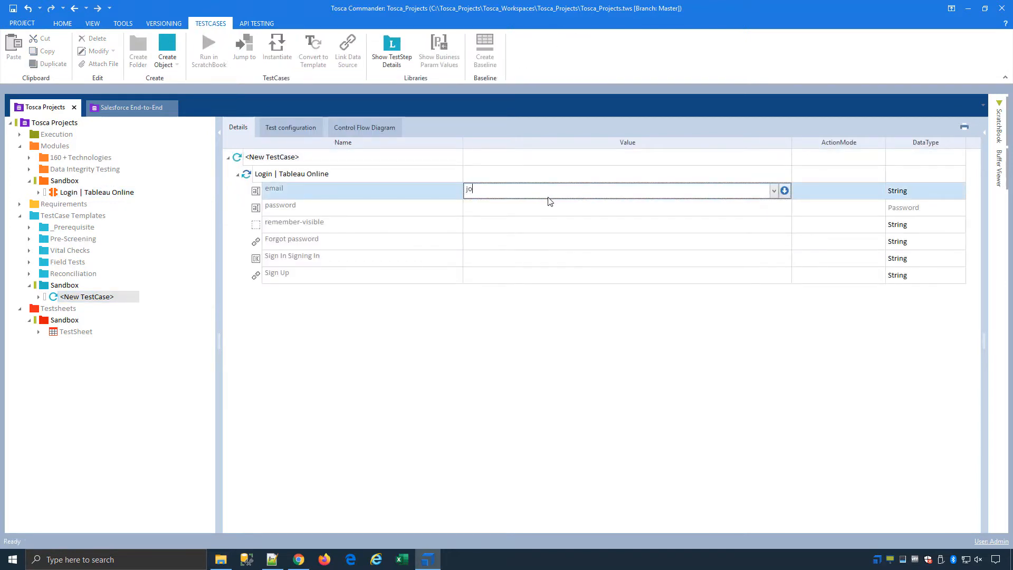
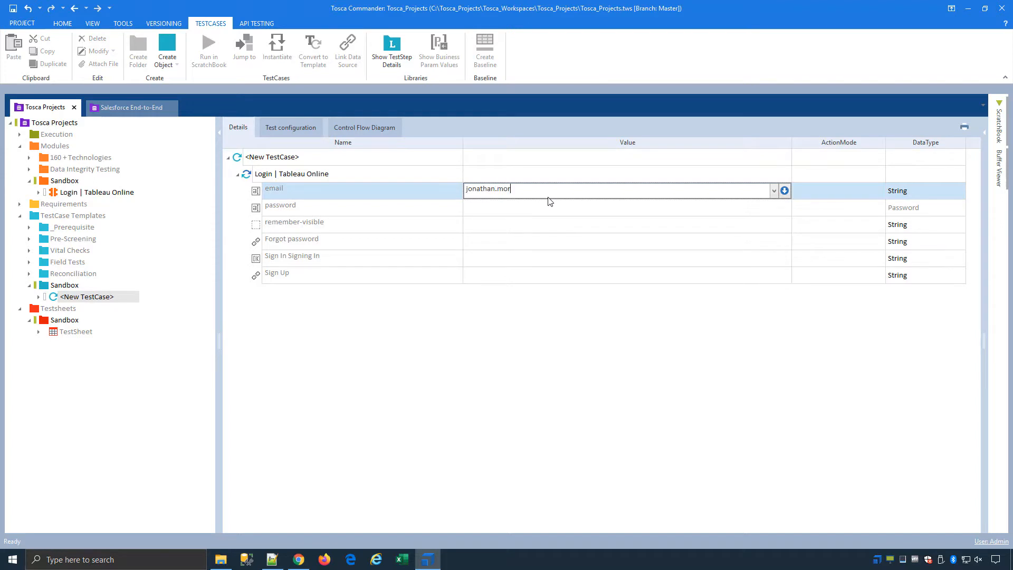
{"action": "left_click", "coordinate": [541, 206]}
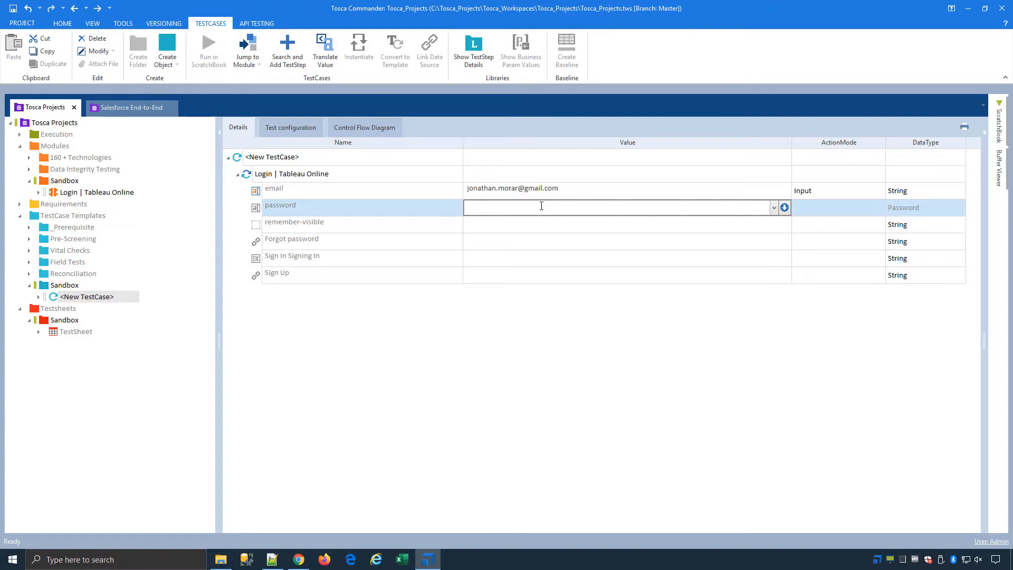
{"action": "left_click", "coordinate": [577, 227]}
{"action": "left_click", "coordinate": [558, 243]}
Set Sign In to {Click} and run the test case in the ScratchBook.
{"action": "left_click", "coordinate": [560, 255]}
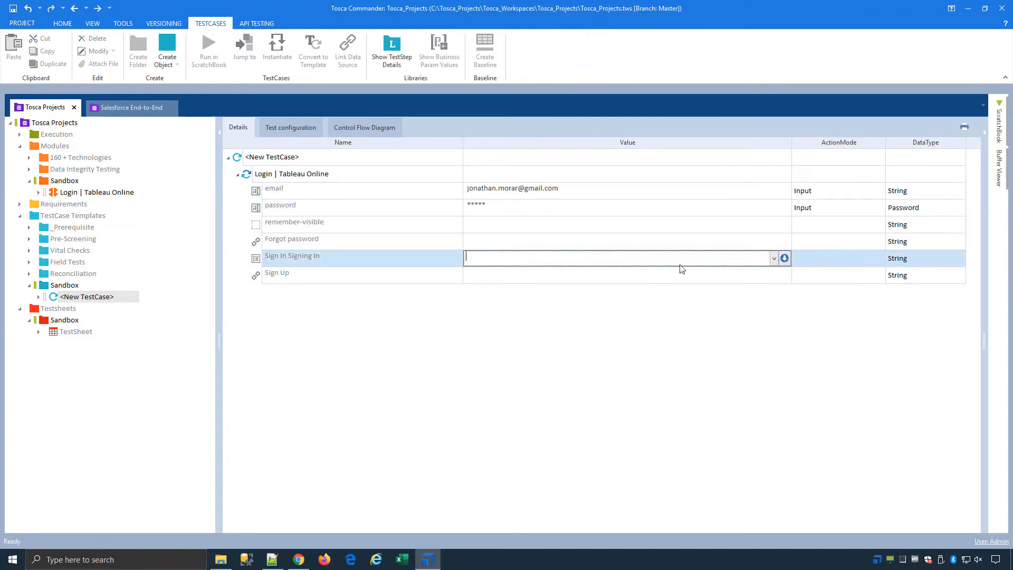
{"action": "left_click", "coordinate": [773, 260]}
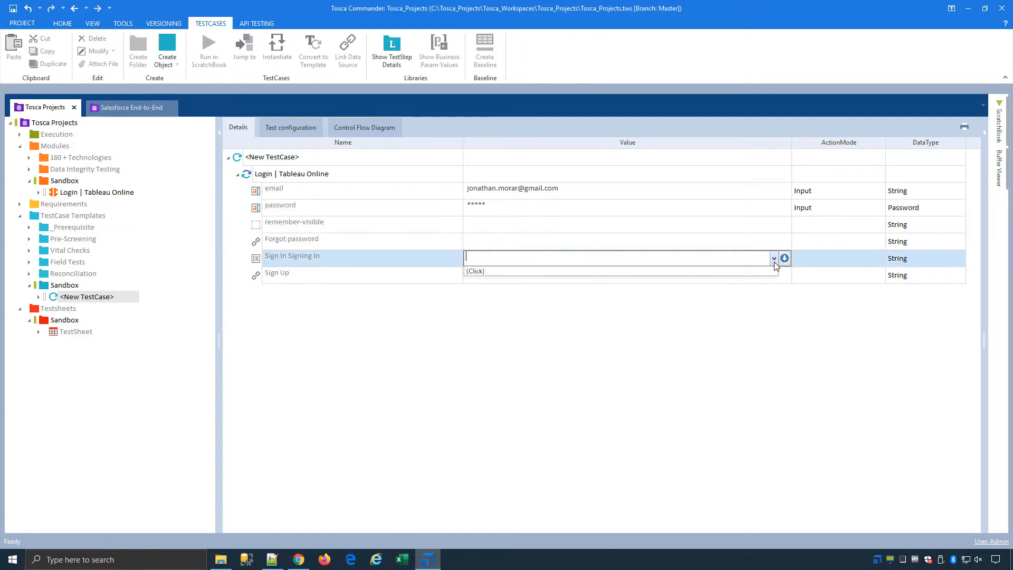
{"action": "left_click", "coordinate": [737, 272]}
{"action": "key", "text": "Return"}
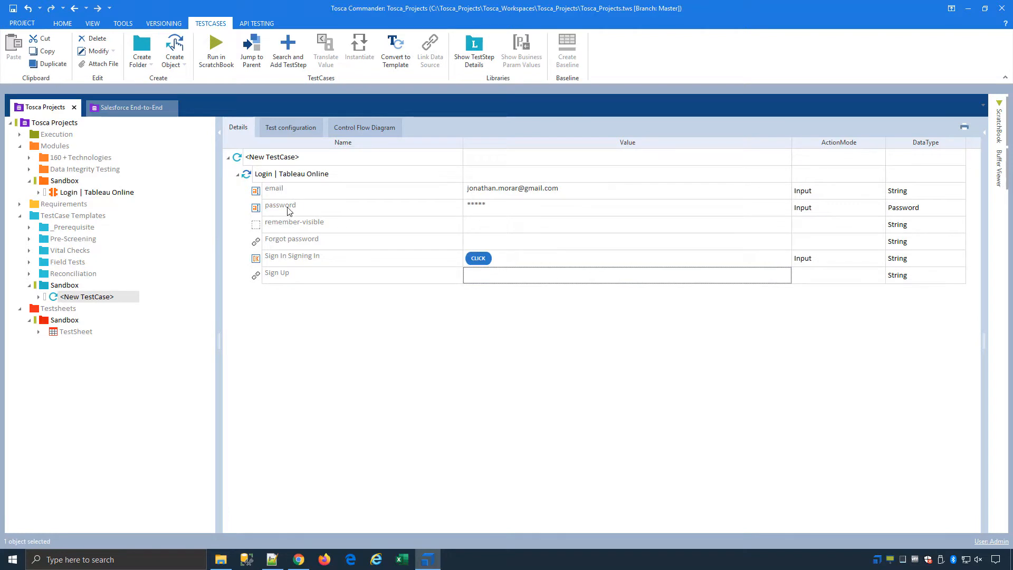
{"action": "right_click", "coordinate": [316, 175]}
{"action": "left_click", "coordinate": [362, 254]}
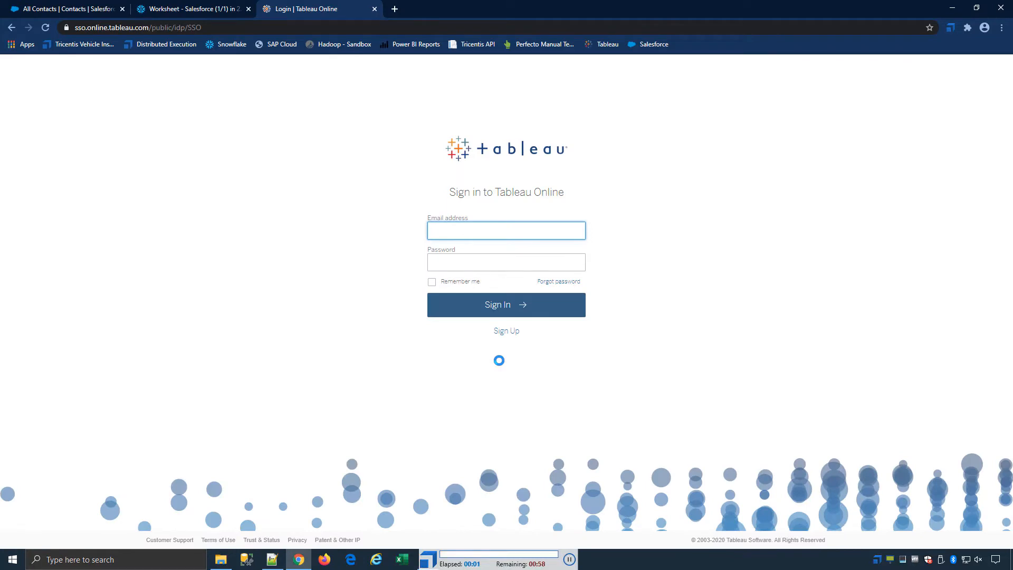
Open the SF_Contacts chart in Tableau Online, then return to Tosca to review the run.
{"action": "left_click", "coordinate": [507, 308]}
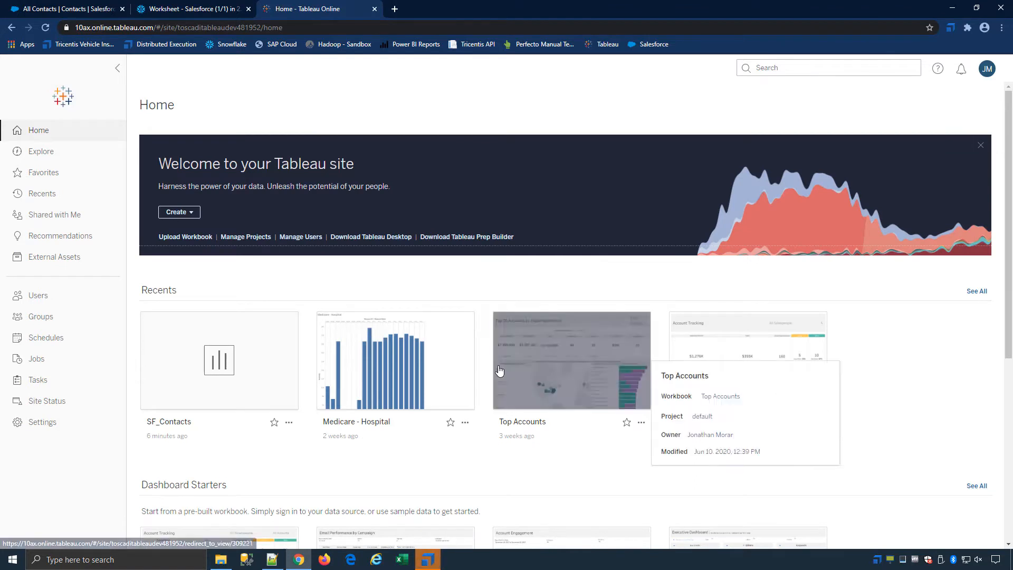
{"action": "left_click", "coordinate": [236, 348]}
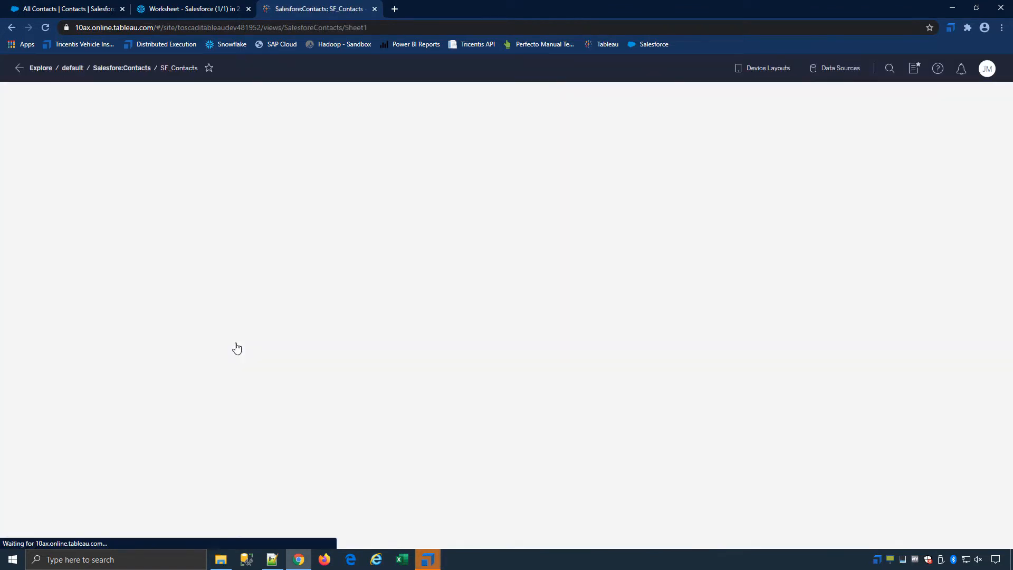
{"action": "left_click", "coordinate": [427, 559]}
{"action": "left_click", "coordinate": [400, 343]}
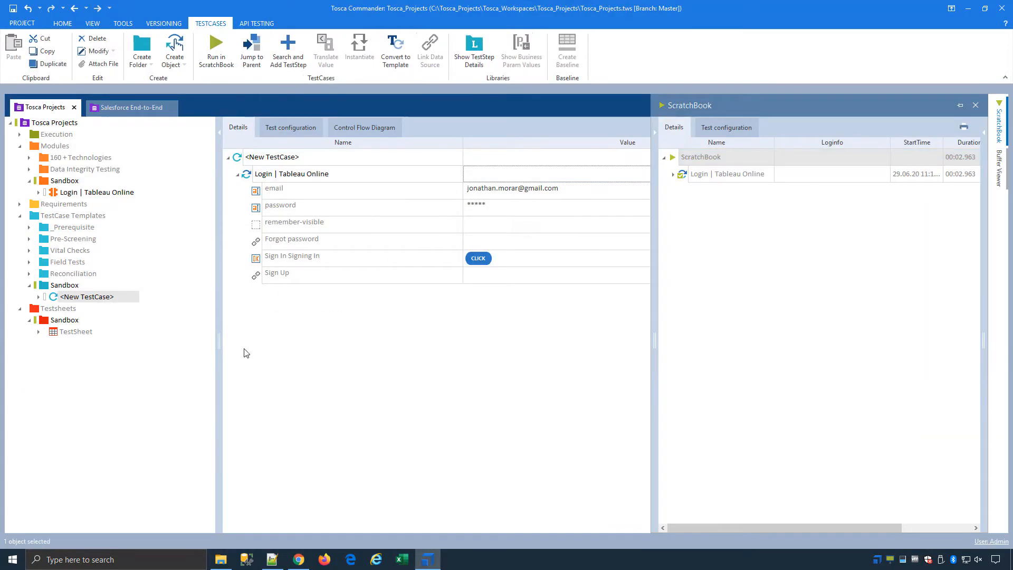
Start a Salesforce Scan on the Modules Sandbox folder and confirm the login credentials.
{"action": "left_click", "coordinate": [71, 182]}
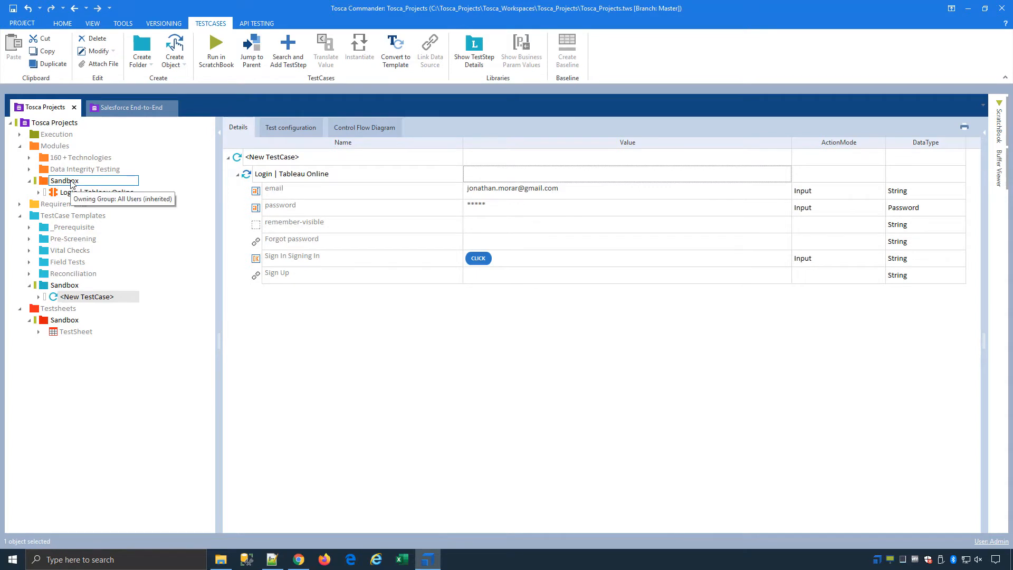
{"action": "left_click", "coordinate": [277, 55]}
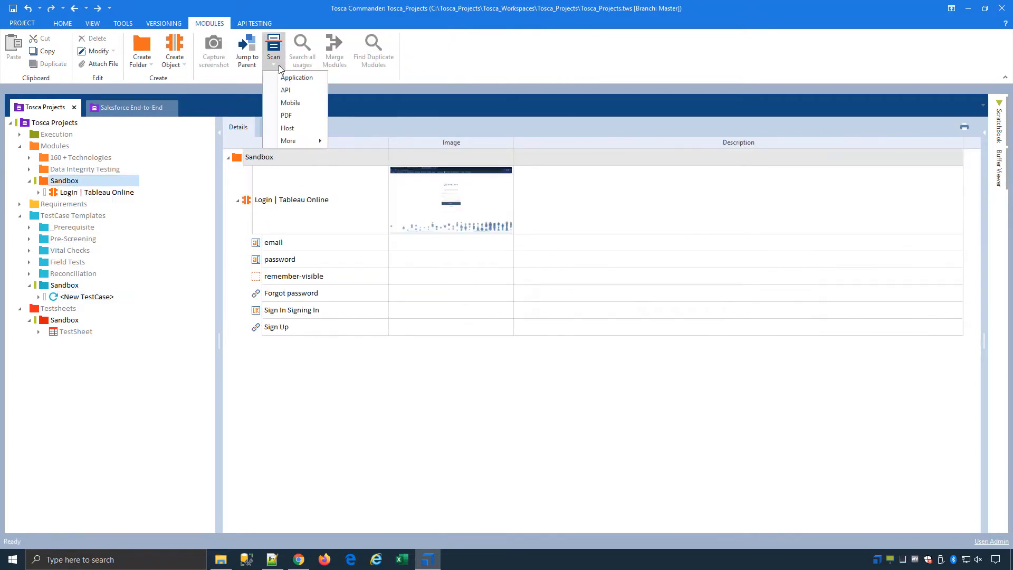
{"action": "mouse_move", "coordinate": [309, 141]}
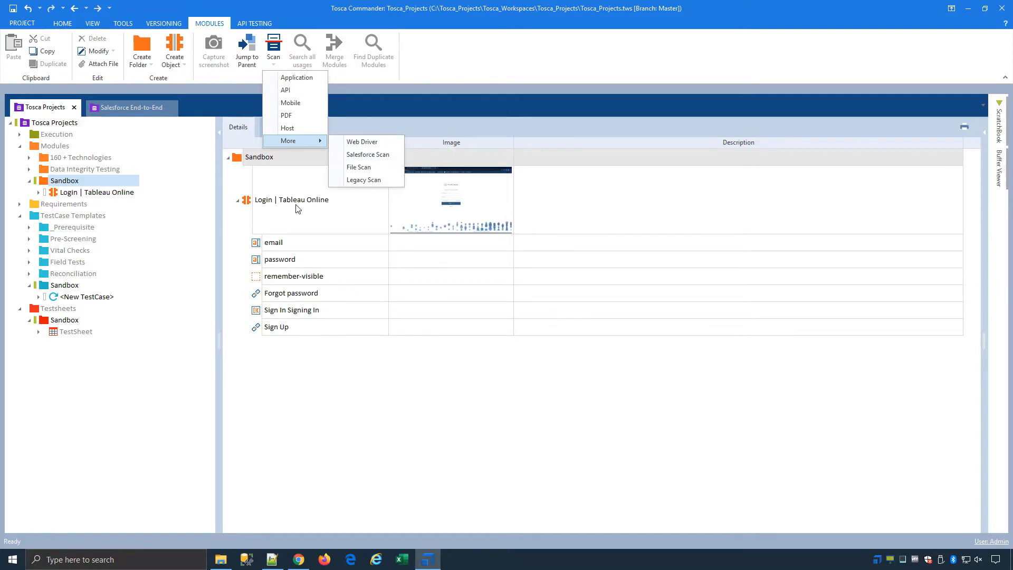
{"action": "left_click", "coordinate": [370, 155]}
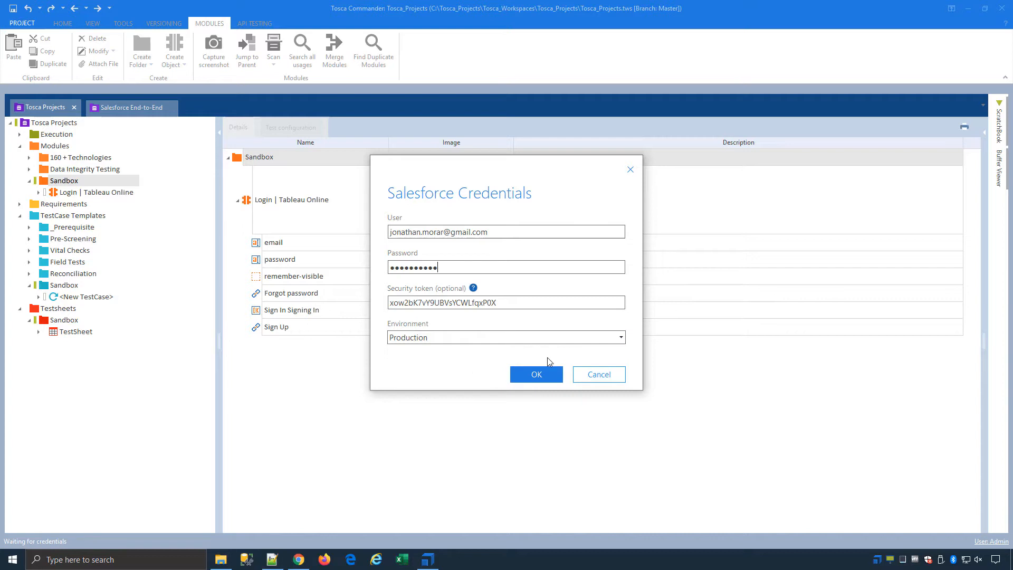
{"action": "left_click", "coordinate": [536, 374]}
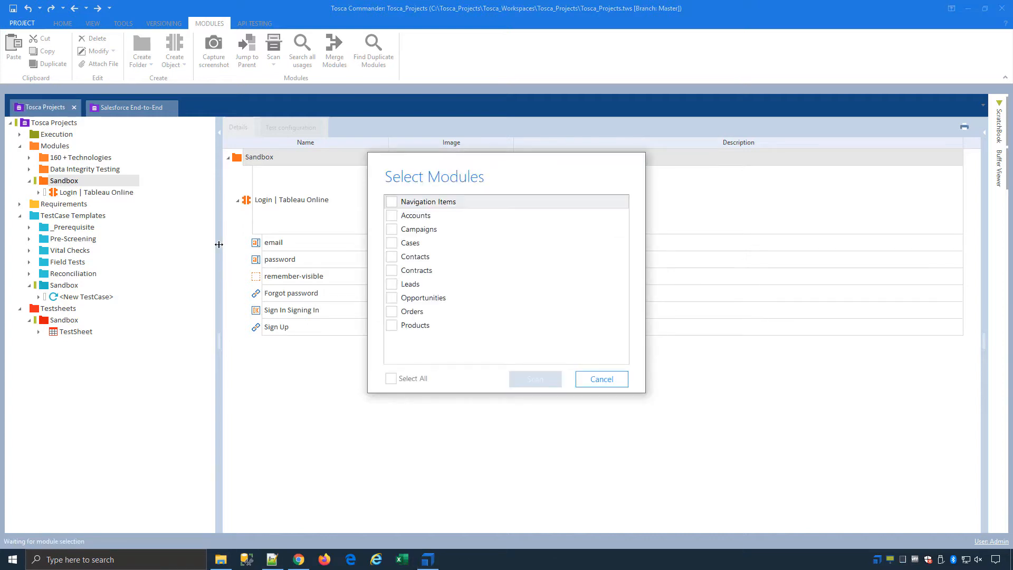
Scan Navigation Items, Accounts, Campaigns, Cases, Contacts, Contracts, Leads, Opportunities and Orders into modules.
{"action": "left_click", "coordinate": [391, 202]}
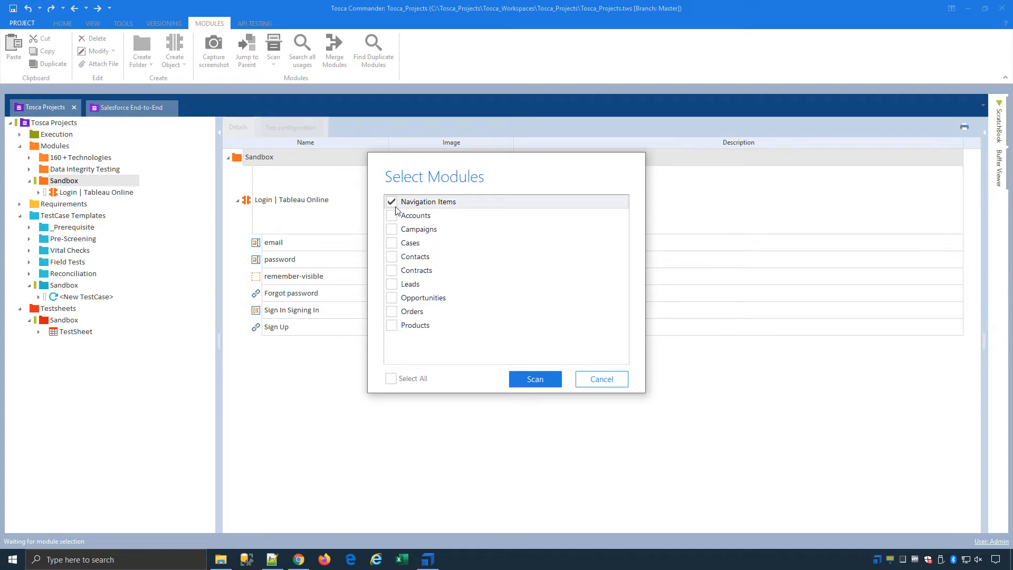
{"action": "left_click", "coordinate": [391, 215]}
{"action": "left_click", "coordinate": [392, 229]}
{"action": "left_click", "coordinate": [391, 242]}
{"action": "left_click", "coordinate": [392, 256]}
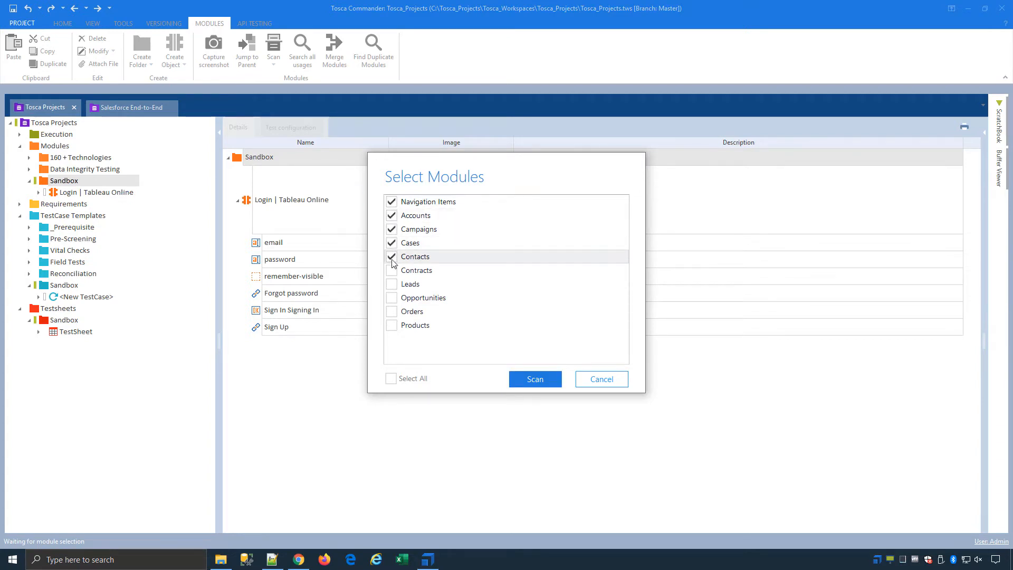
{"action": "left_click", "coordinate": [391, 270]}
{"action": "left_click", "coordinate": [392, 284]}
{"action": "left_click", "coordinate": [391, 298]}
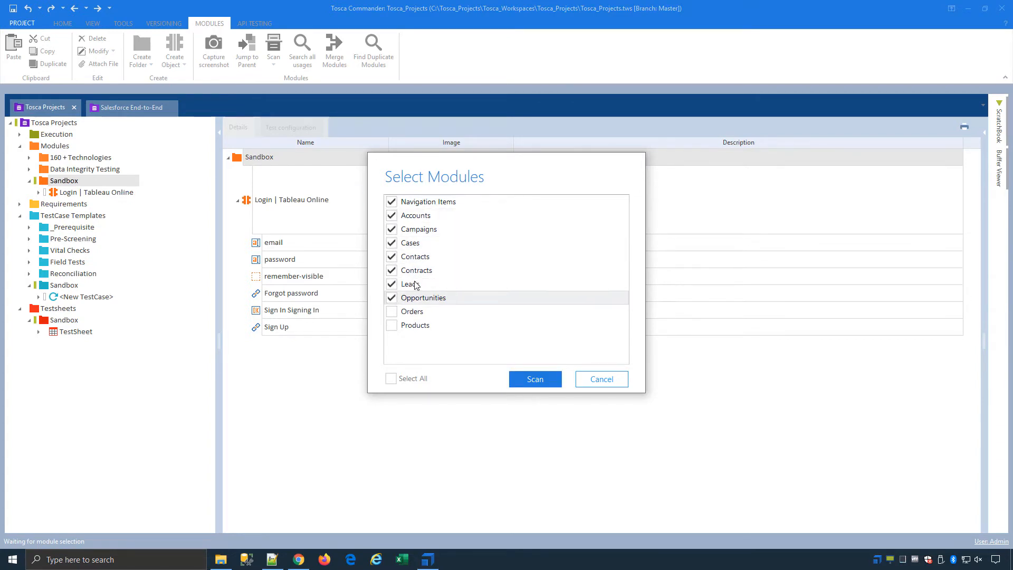
{"action": "left_click", "coordinate": [392, 311]}
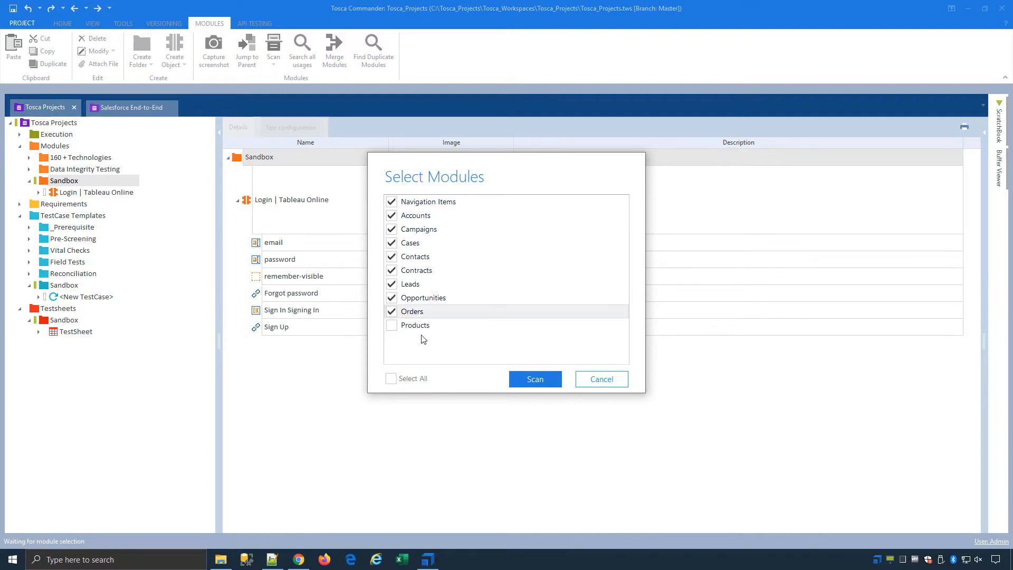
{"action": "left_click", "coordinate": [543, 383]}
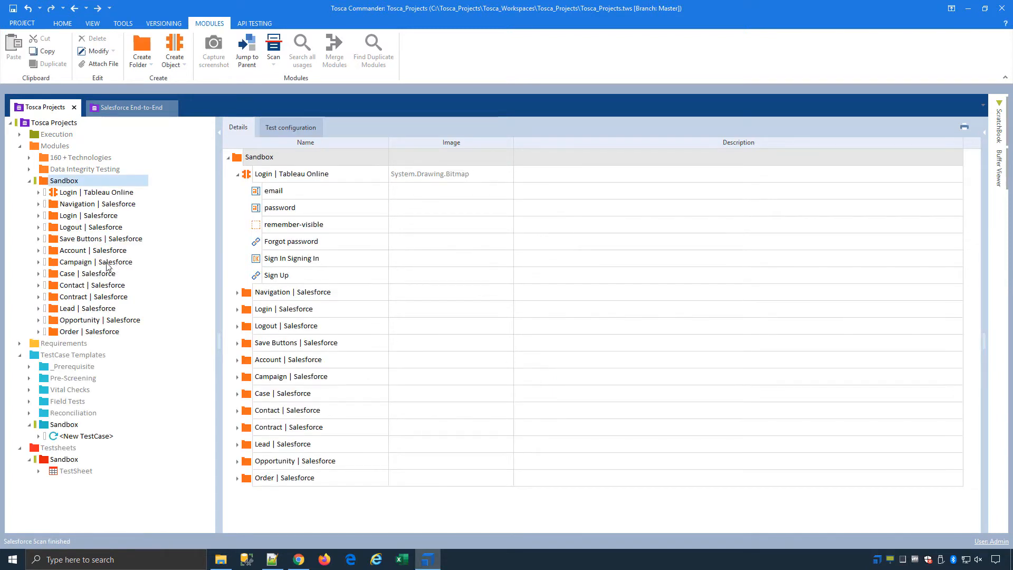
Drag the Login | Salesforce module into <New TestCase> as its second step.
{"action": "left_click", "coordinate": [39, 216]}
{"action": "left_click", "coordinate": [74, 227]}
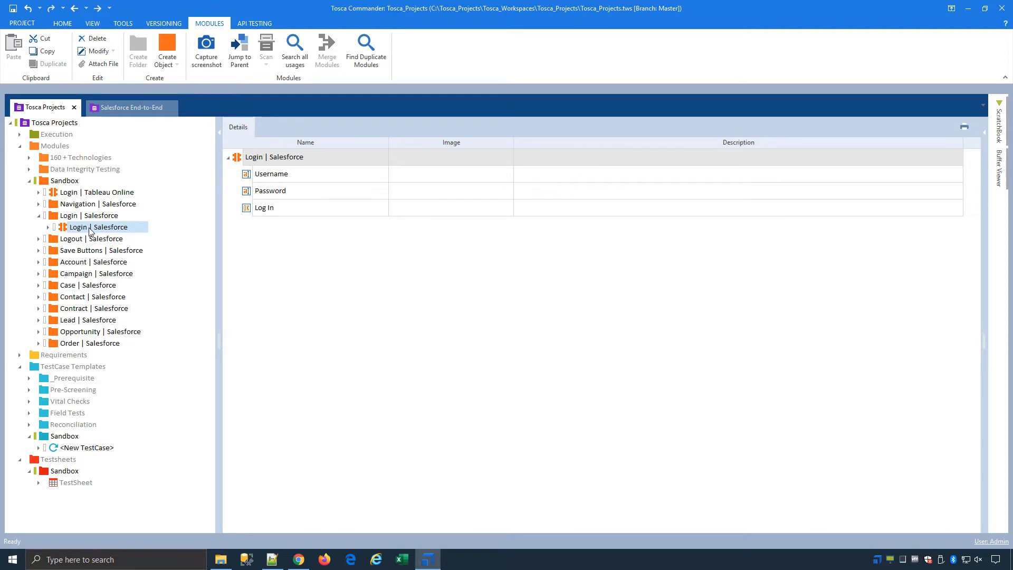
{"action": "right_click", "coordinate": [89, 230]}
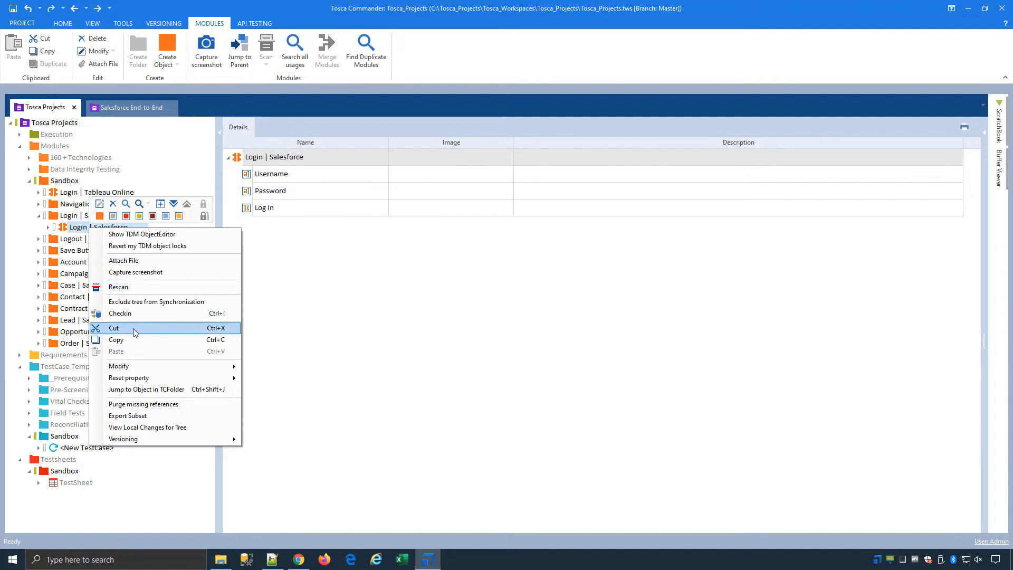
{"action": "left_click", "coordinate": [67, 233]}
{"action": "left_click_drag", "start_coordinate": [67, 232], "coordinate": [108, 445]}
{"action": "left_click", "coordinate": [114, 448]}
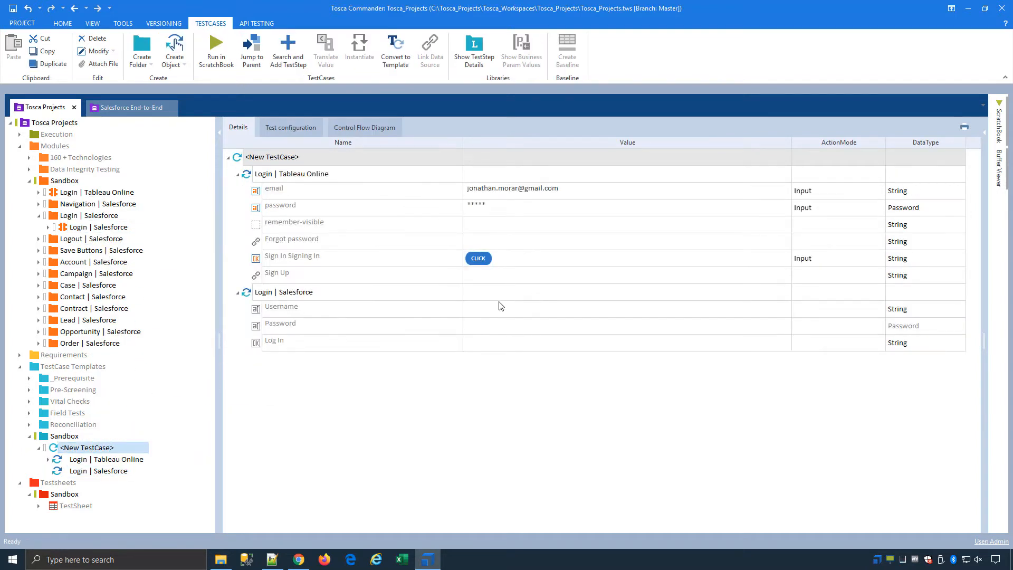
Add the SAP Wingui, Mainframe Terminal, REST GetById Request and Response modules to <New TestCase>.
{"action": "left_click", "coordinate": [31, 159]}
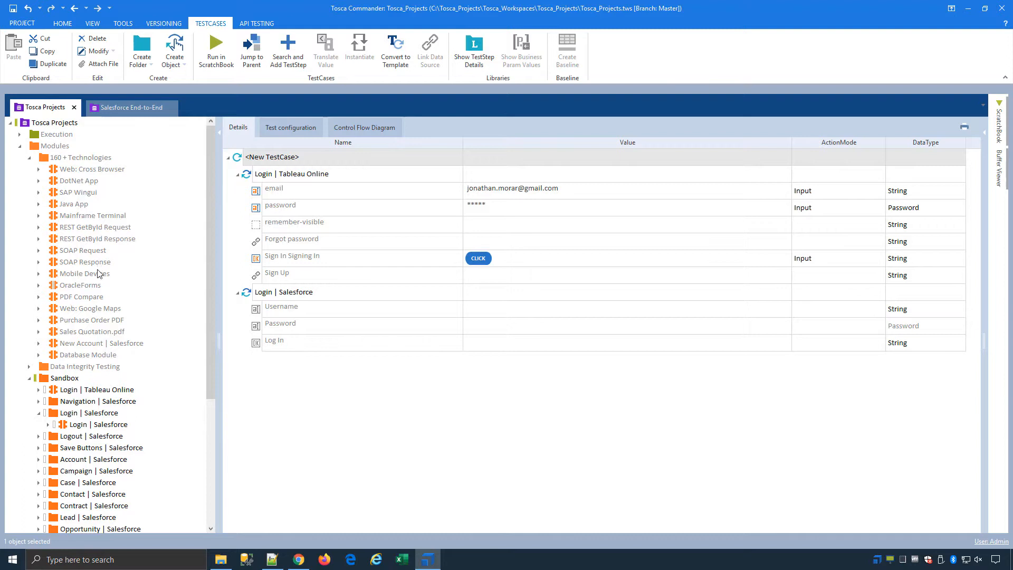
{"action": "left_click", "coordinate": [80, 193]}
{"action": "left_click", "coordinate": [84, 217], "text": "ctrl"}
{"action": "left_click", "coordinate": [84, 227], "text": "ctrl"}
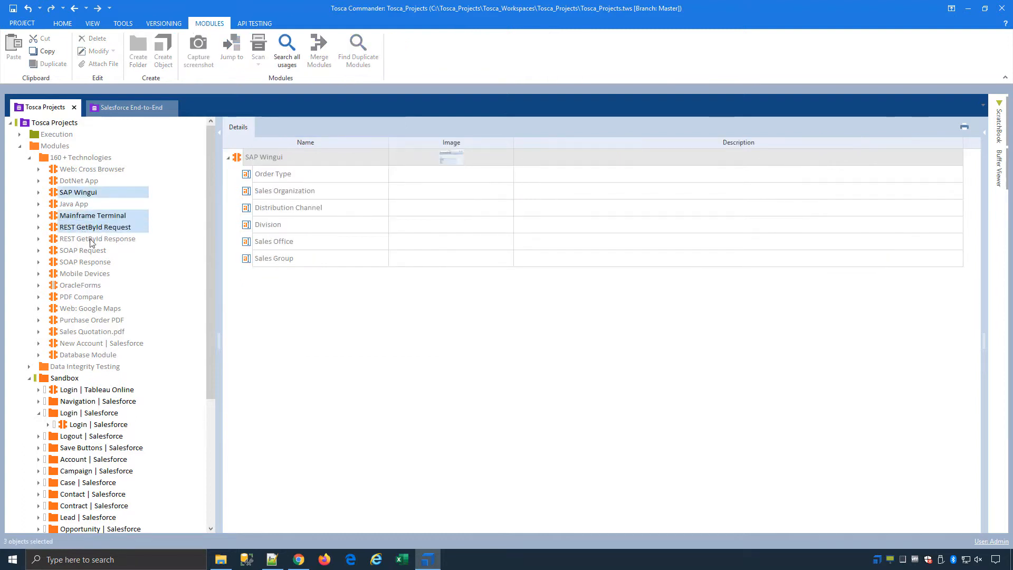
{"action": "left_click", "coordinate": [91, 239], "text": "ctrl"}
{"action": "left_click_drag", "start_coordinate": [82, 196], "coordinate": [112, 464]}
{"action": "left_click", "coordinate": [86, 448]}
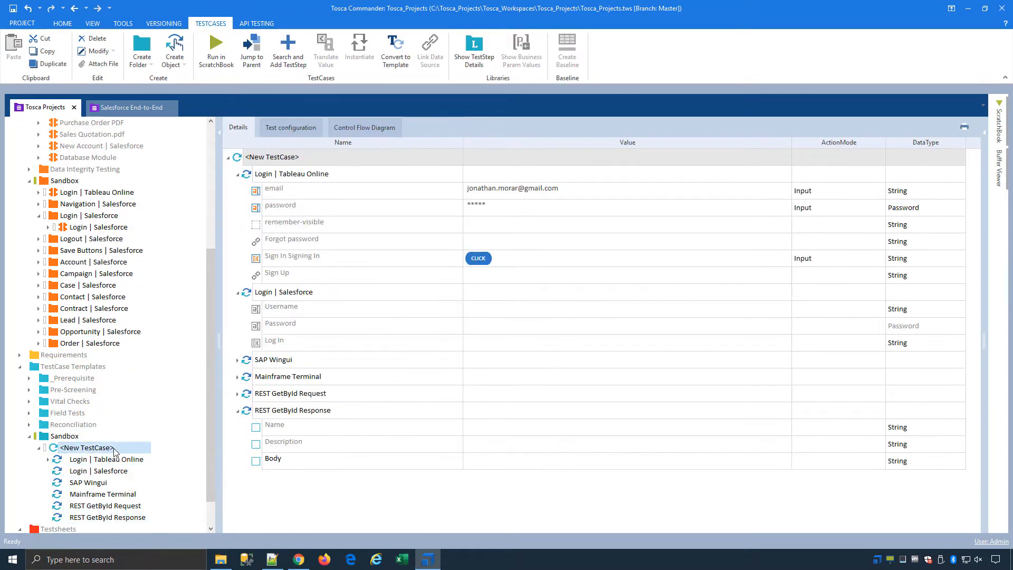
{"action": "right_click", "coordinate": [350, 164]}
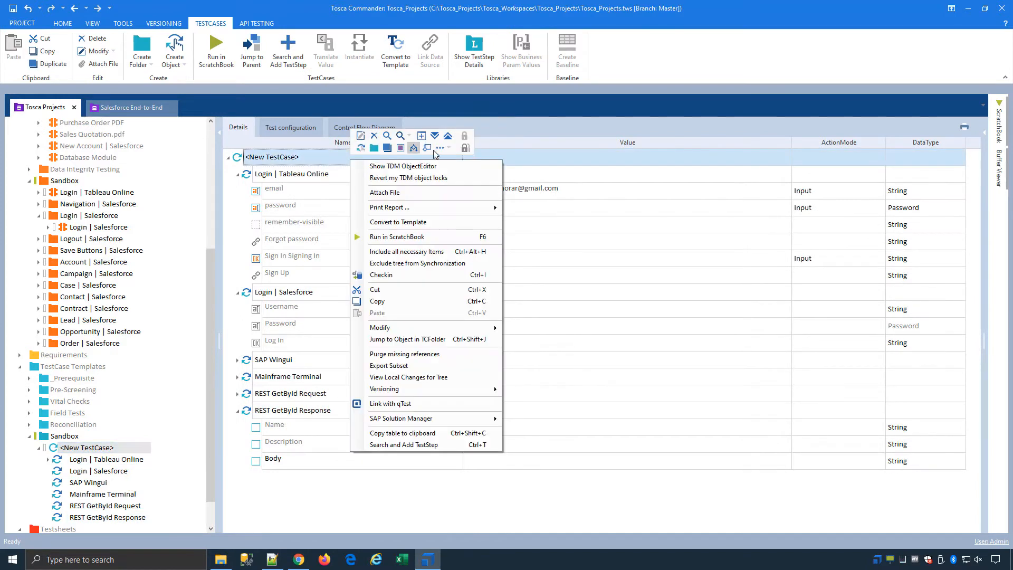
Expand all steps and set SAP Order Type to OR and Sales Organization to 1000.
{"action": "left_click", "coordinate": [435, 136]}
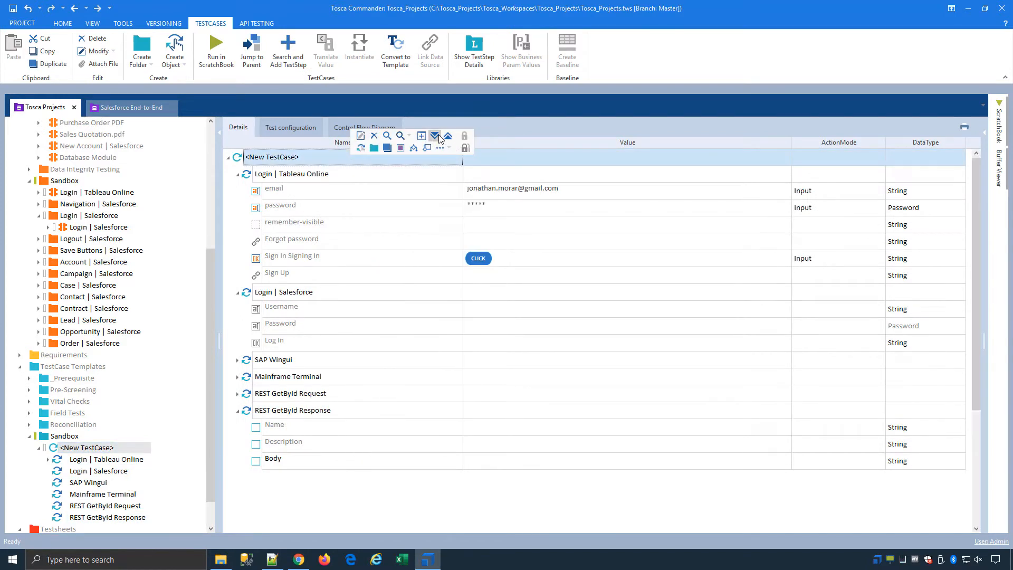
{"action": "left_click", "coordinate": [398, 312]}
{"action": "left_click", "coordinate": [606, 376]}
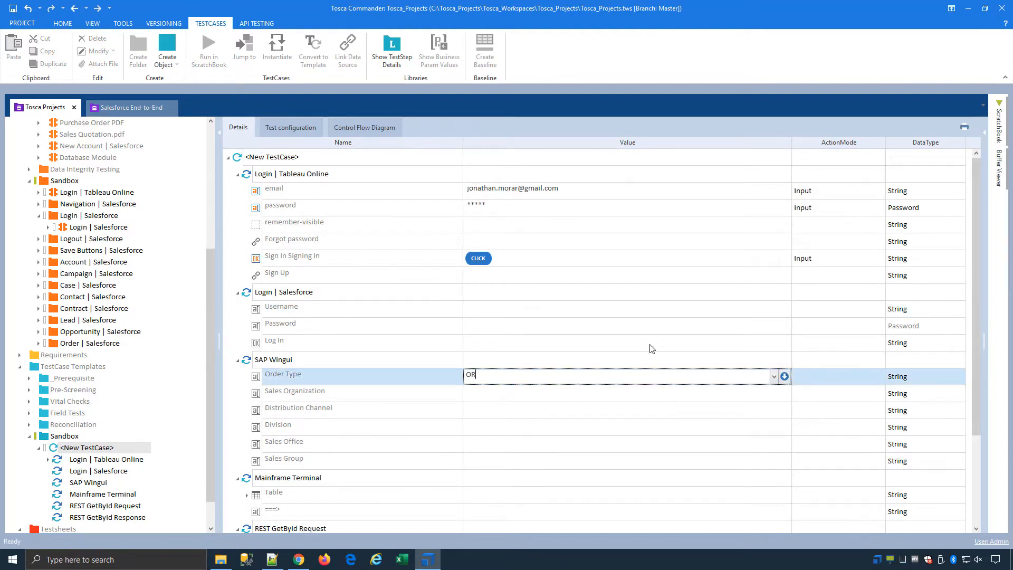
{"action": "key", "text": "Return"}
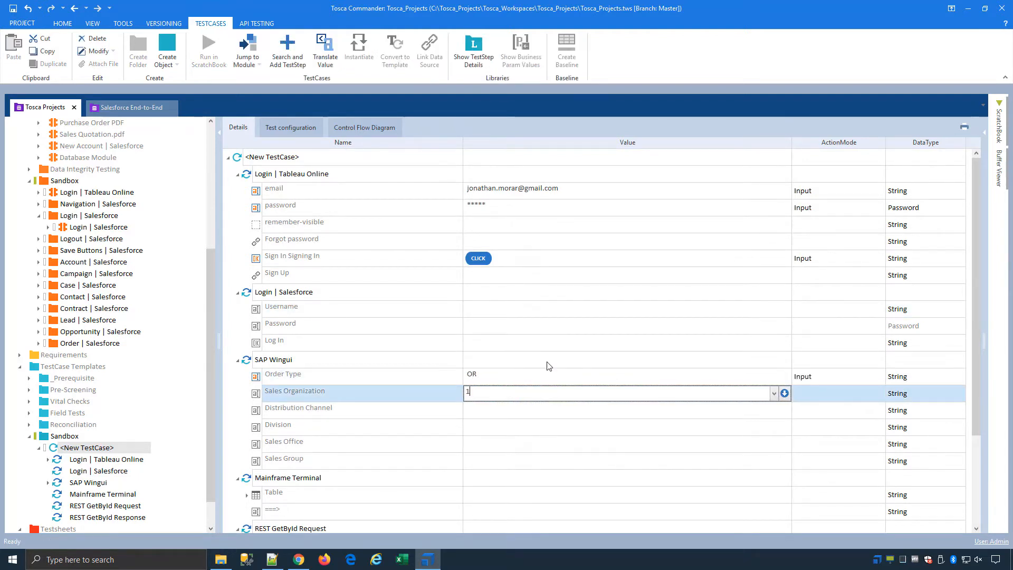
{"action": "type", "text": "1000"}
{"action": "key", "text": "Return"}
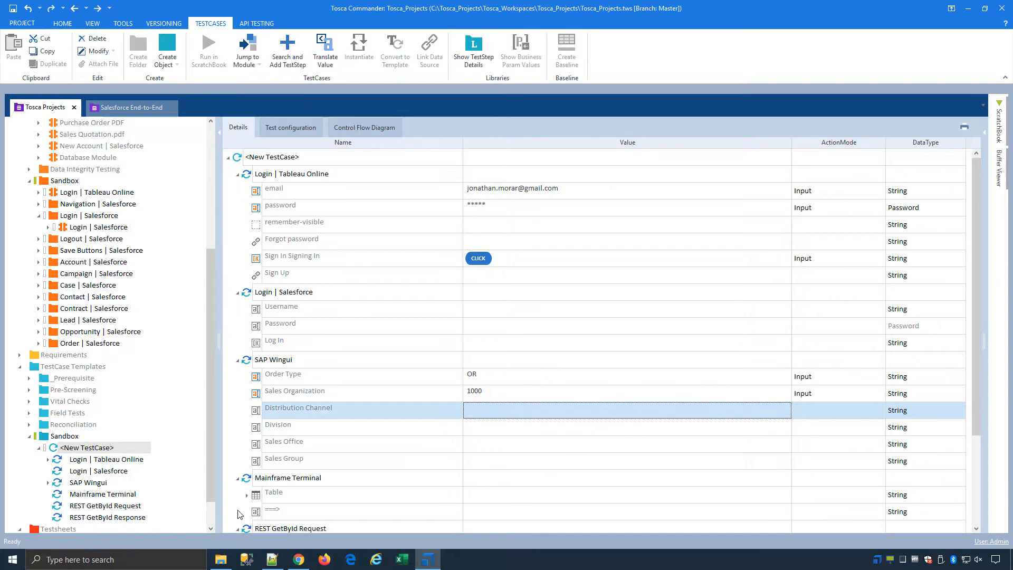
Make the Mainframe Terminal table verify that column $1, cell $1 equals Finished.
{"action": "left_click", "coordinate": [247, 495]}
{"action": "scroll", "coordinate": [390, 485], "scroll_direction": "down", "scroll_amount": 3}
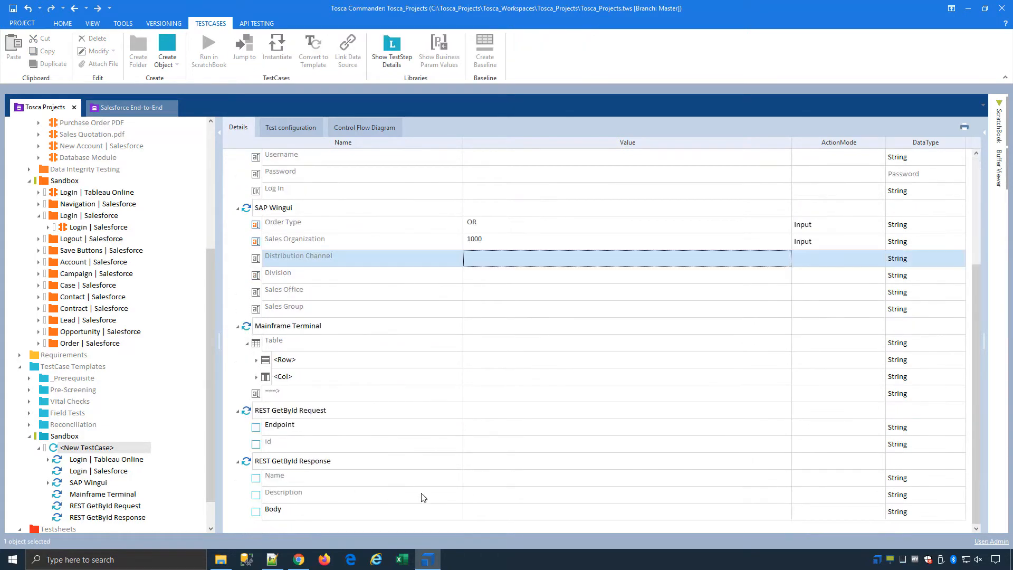
{"action": "left_click", "coordinate": [425, 393]}
{"action": "left_click", "coordinate": [454, 376]}
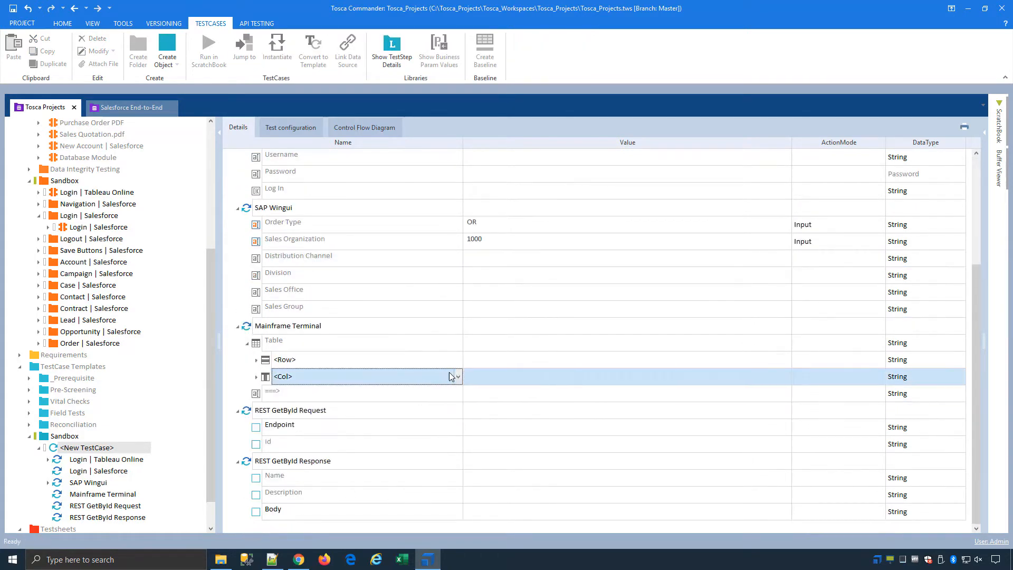
{"action": "left_click", "coordinate": [458, 376]}
{"action": "left_click", "coordinate": [447, 386]}
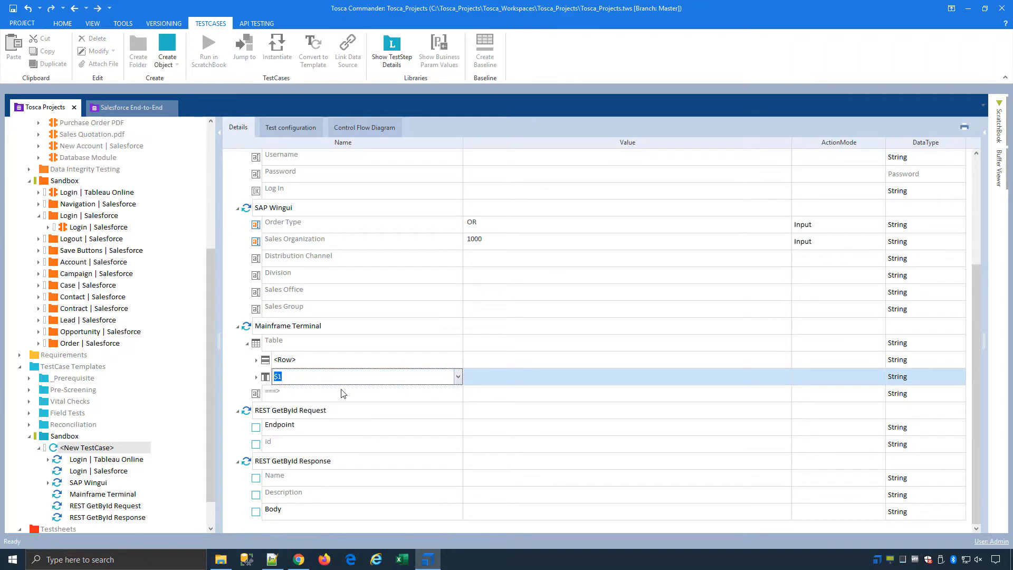
{"action": "left_click_drag", "start_coordinate": [366, 391], "coordinate": [267, 393]}
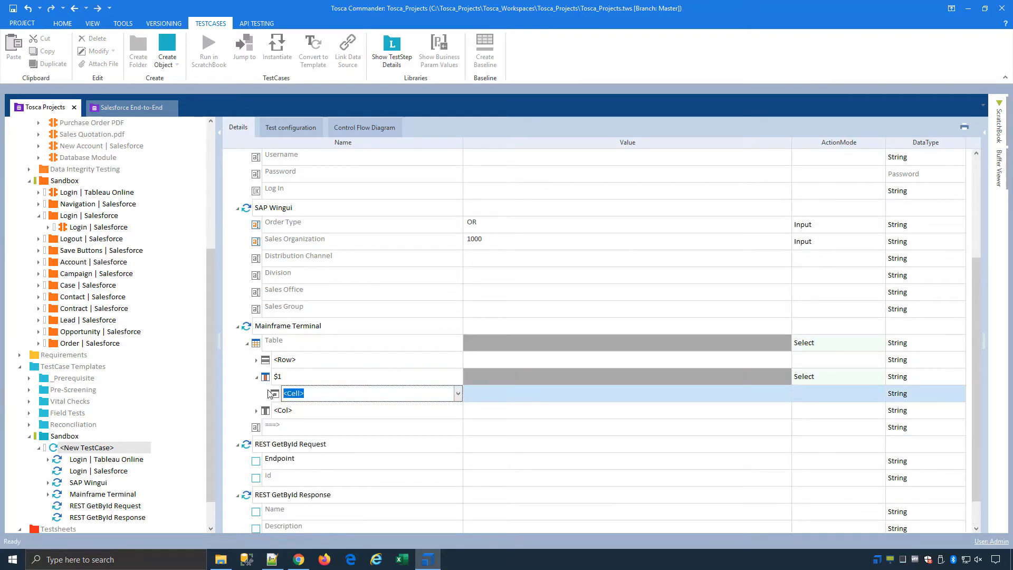
{"action": "type", "text": "$1"}
{"action": "left_click", "coordinate": [549, 399]}
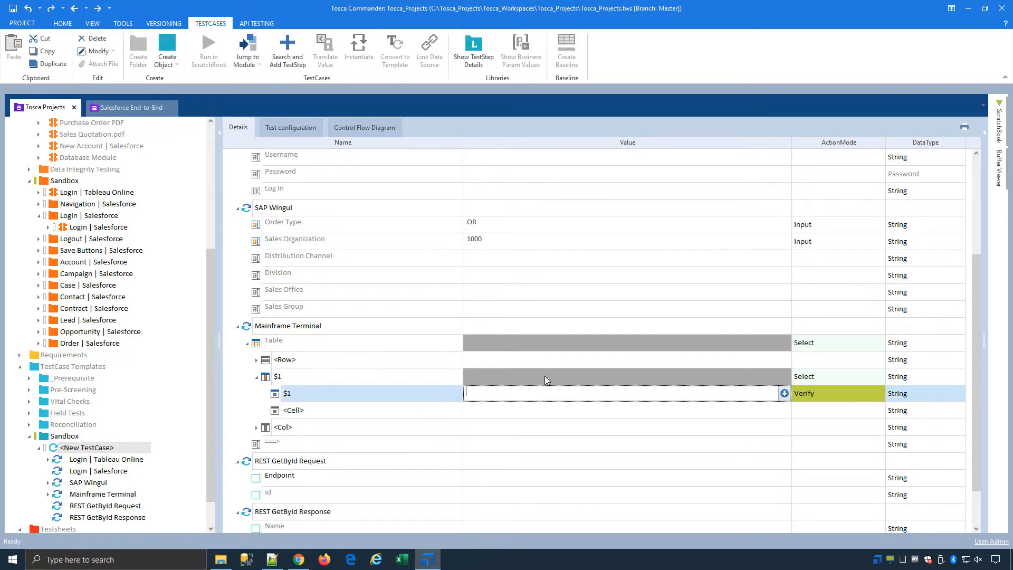
{"action": "type", "text": "Finished"}
{"action": "left_click", "coordinate": [548, 433]}
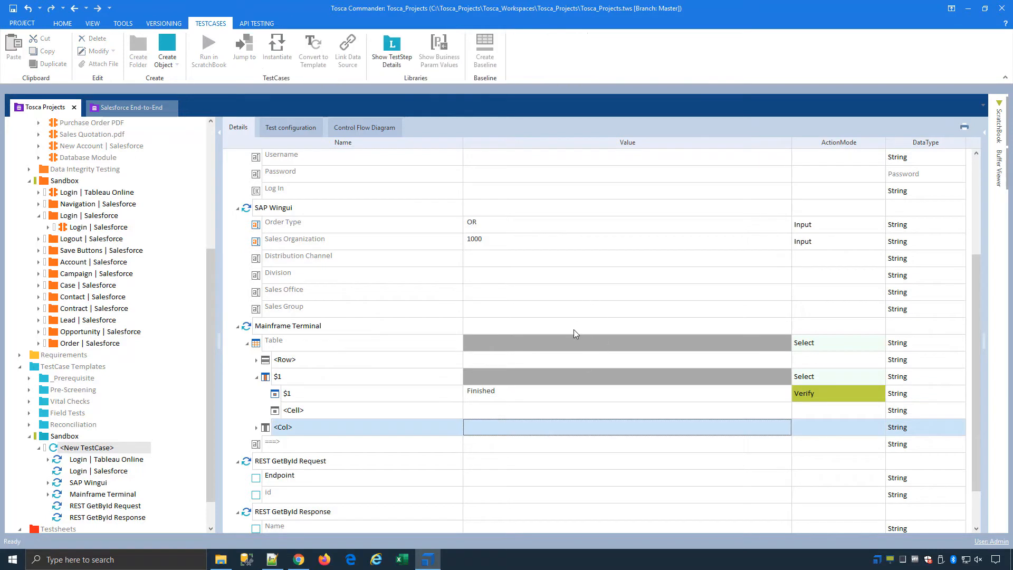
{"action": "scroll", "coordinate": [579, 316], "scroll_direction": "down", "scroll_amount": 1}
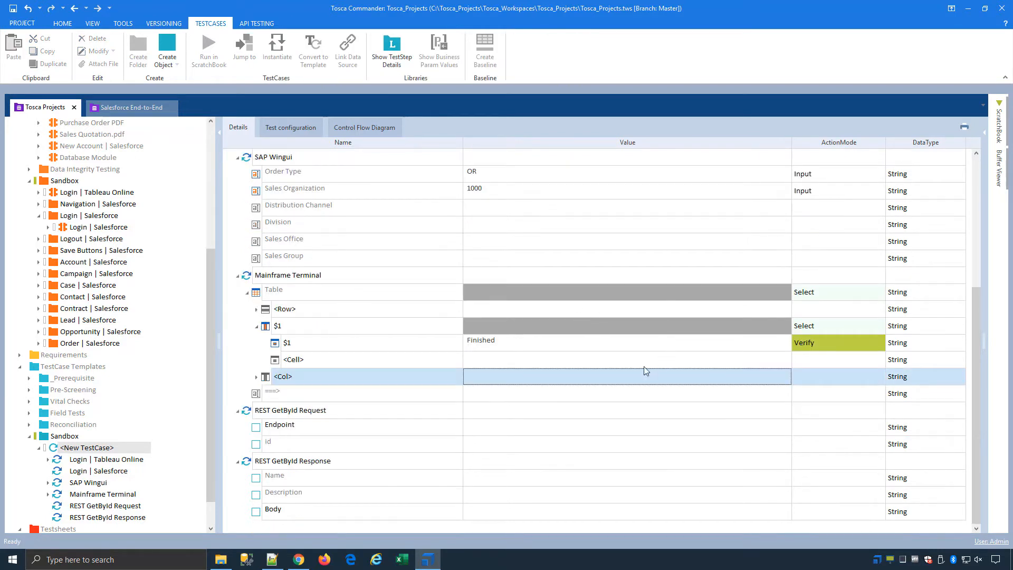
{"action": "left_click", "coordinate": [450, 428]}
{"action": "left_click", "coordinate": [654, 428]}
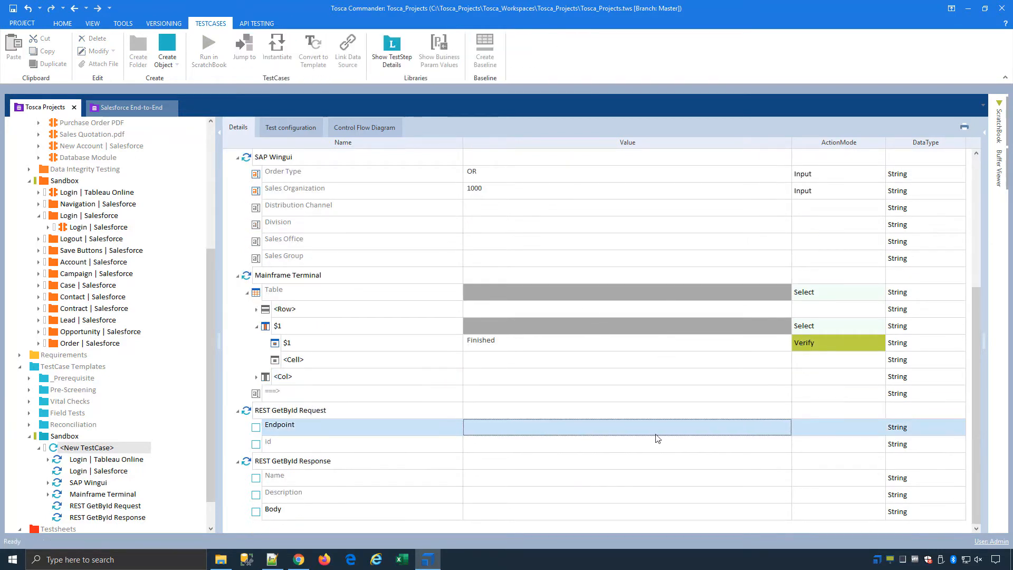
{"action": "left_click", "coordinate": [774, 428]}
{"action": "left_click", "coordinate": [760, 440]}
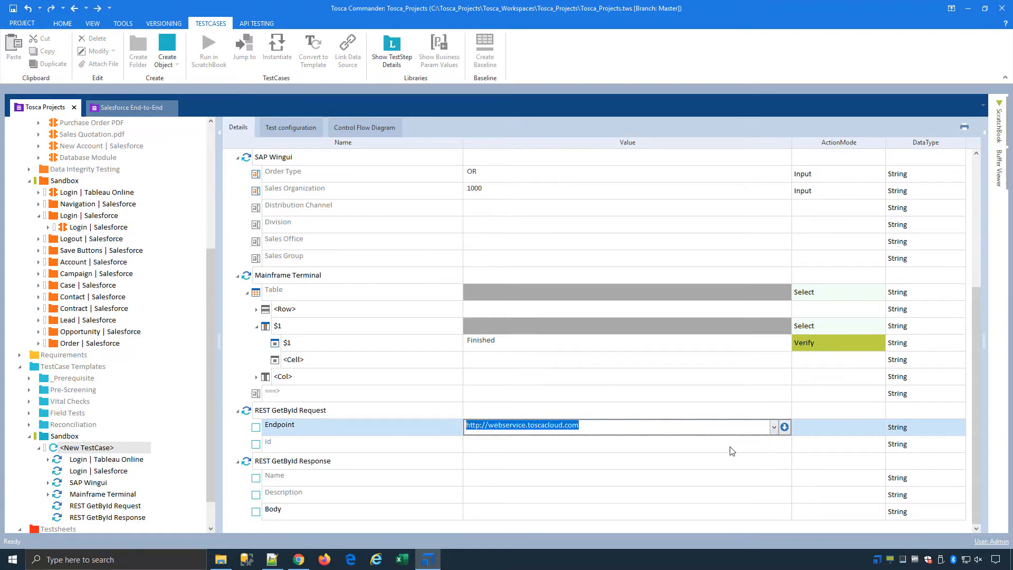
{"action": "left_click", "coordinate": [763, 446]}
{"action": "type", "text": "1"}
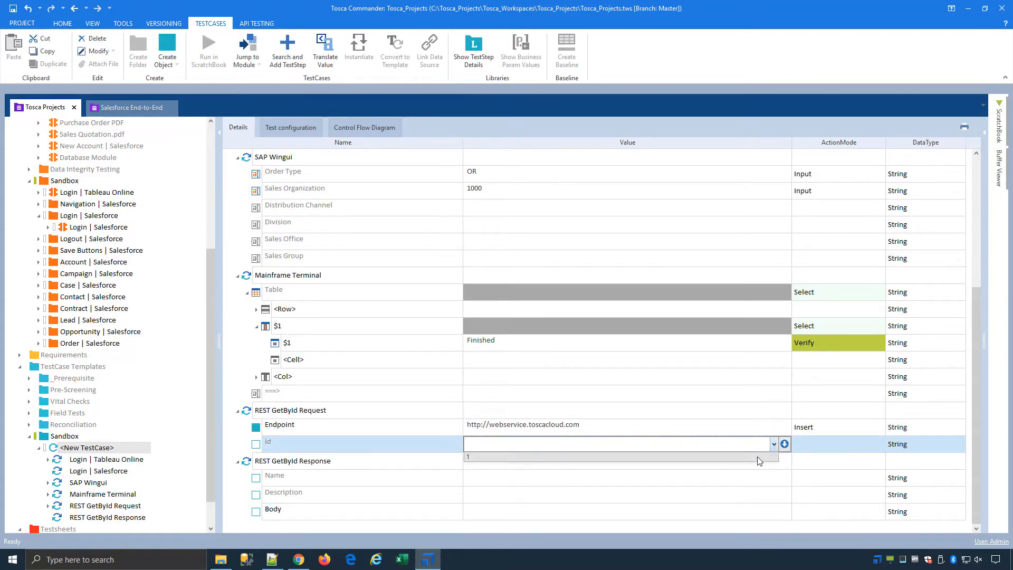
{"action": "left_click", "coordinate": [720, 482]}
{"action": "left_click", "coordinate": [704, 494]}
{"action": "left_click", "coordinate": [704, 494]}
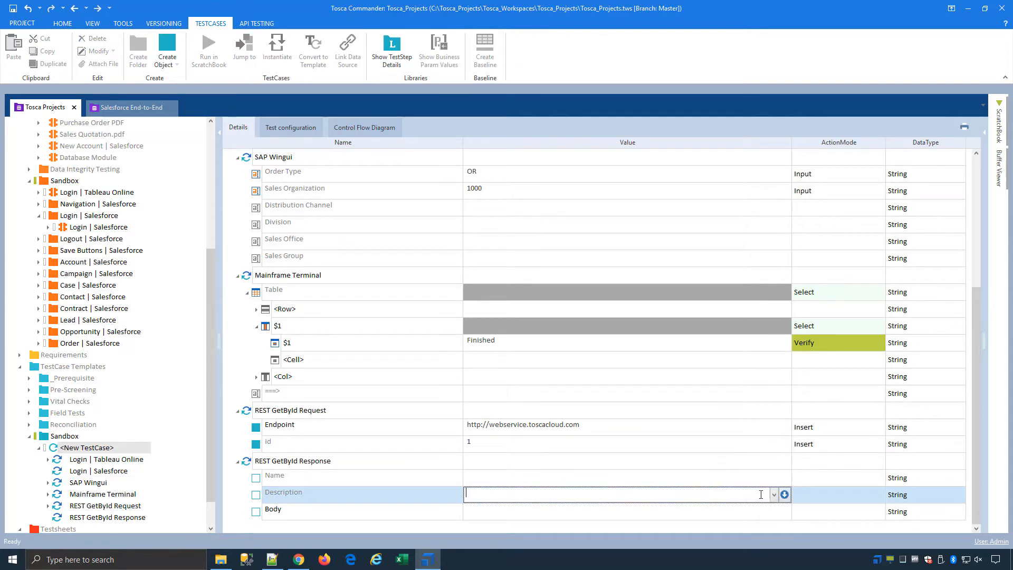
{"action": "key", "text": "ctrl+v"}
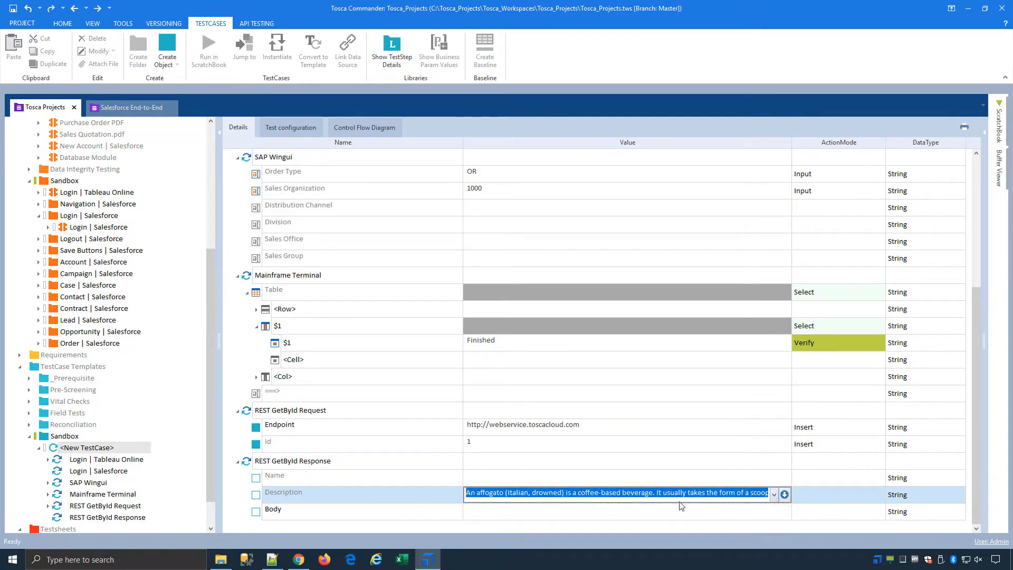
{"action": "left_click", "coordinate": [642, 469]}
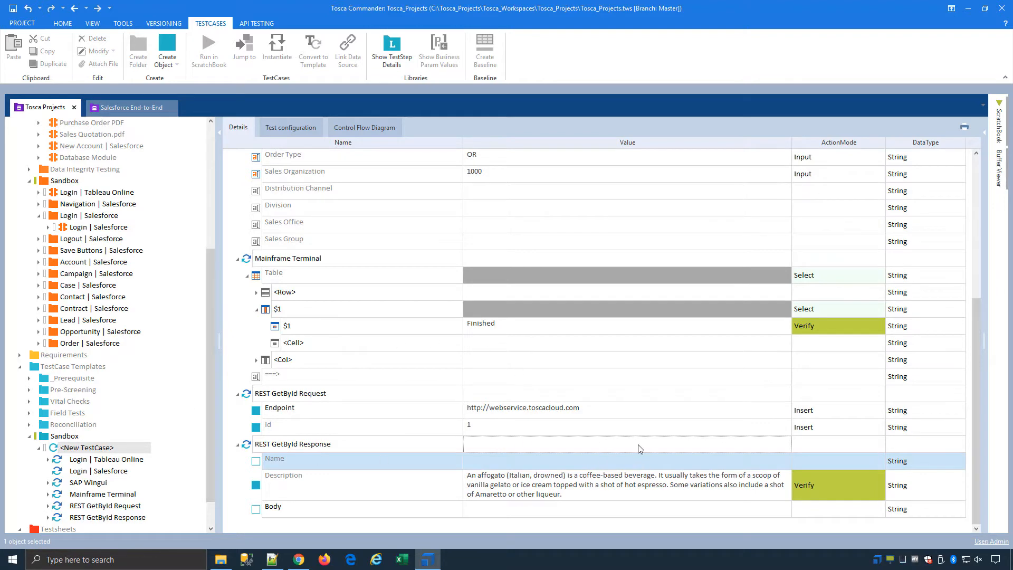
{"action": "left_click", "coordinate": [406, 413]}
{"action": "scroll", "coordinate": [442, 437], "scroll_direction": "up", "scroll_amount": 4}
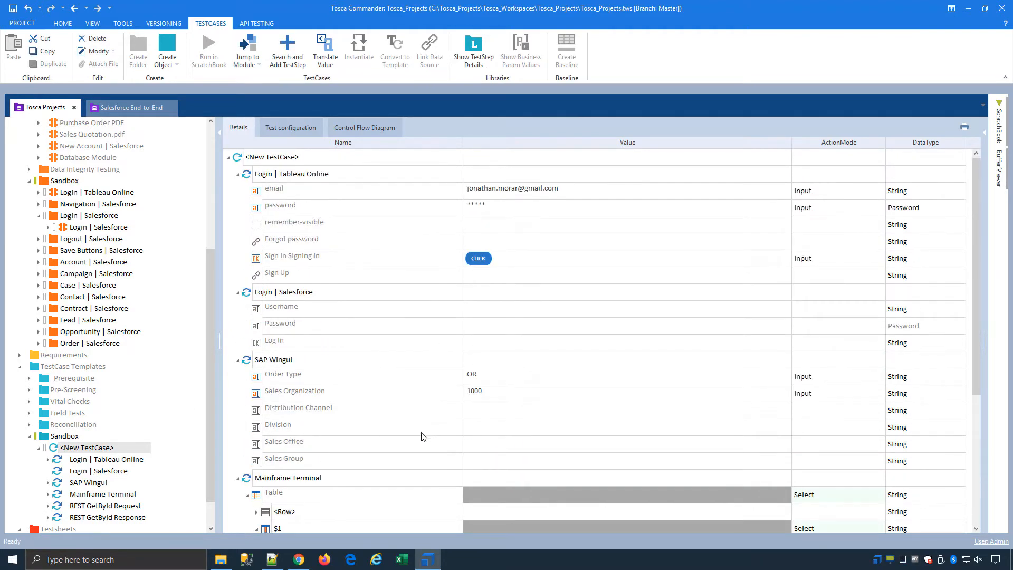
{"action": "scroll", "coordinate": [424, 436], "scroll_direction": "down", "scroll_amount": 4}
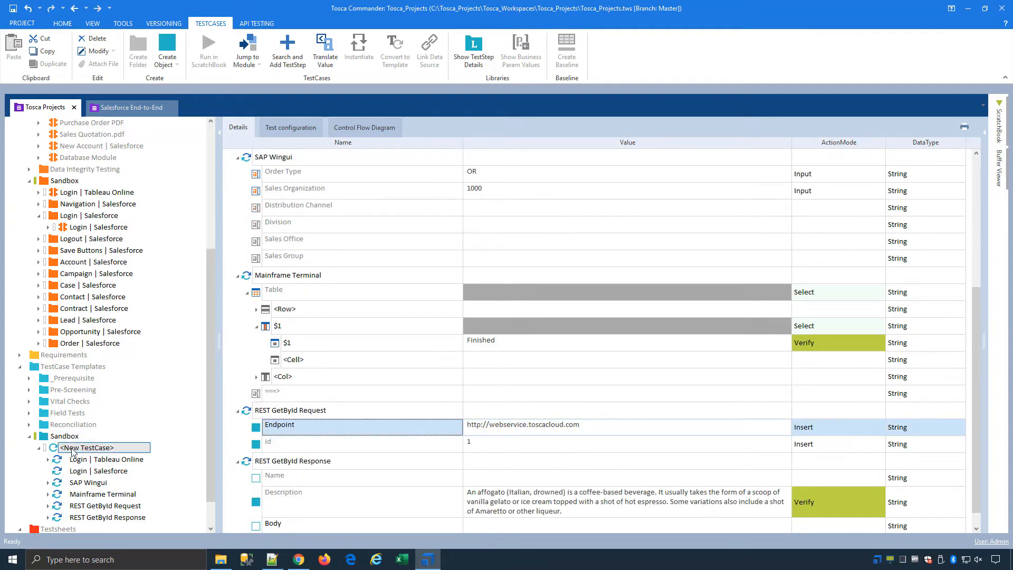
{"action": "scroll", "coordinate": [15, 191], "scroll_direction": "up", "scroll_amount": 6}
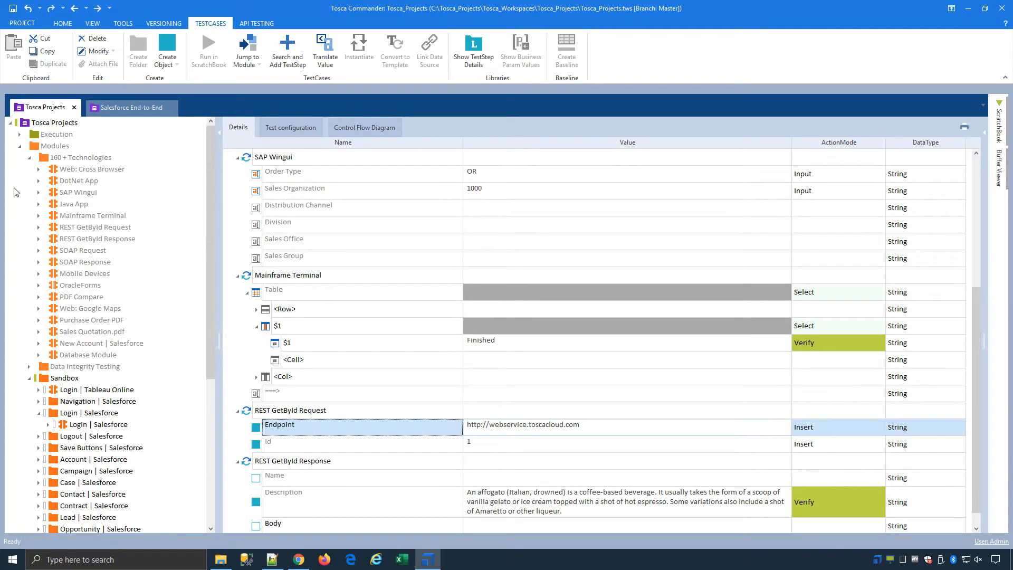
Drag the template <New TestCase> onto Testsheets > Sandbox to create a test sheet, then refresh the view.
{"action": "left_click", "coordinate": [19, 148]}
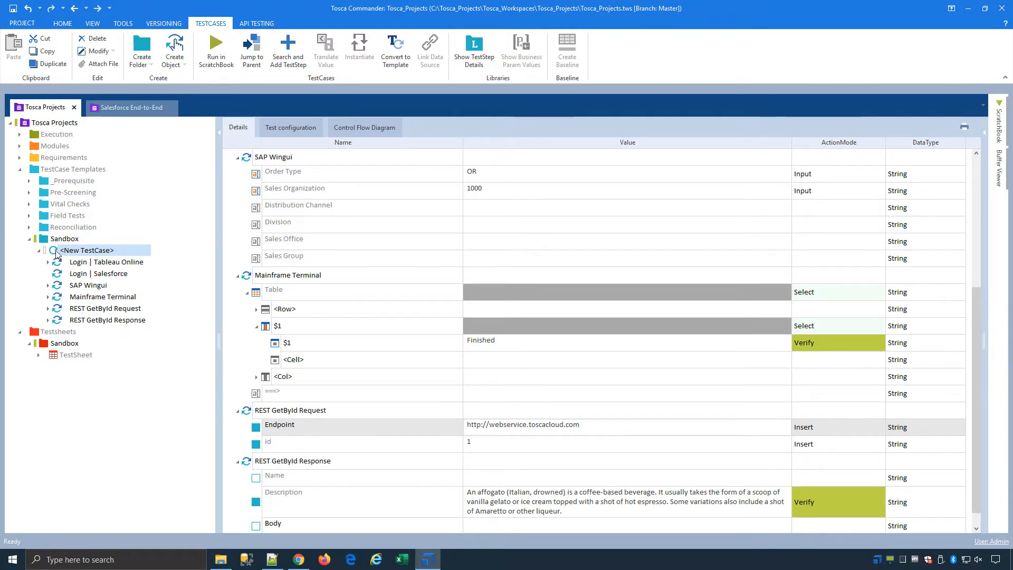
{"action": "left_click_drag", "start_coordinate": [57, 254], "coordinate": [83, 344]}
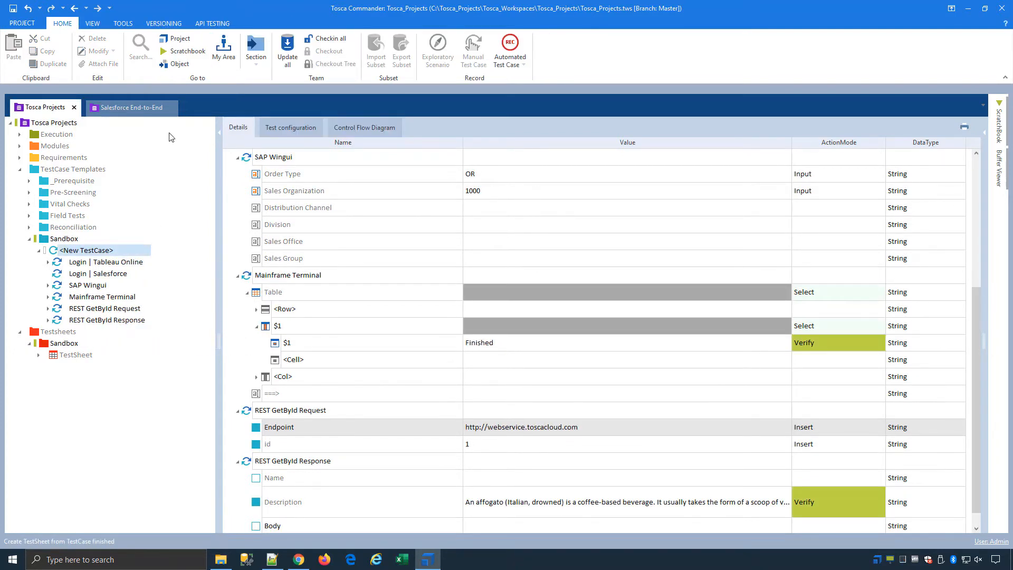
{"action": "left_click", "coordinate": [99, 23]}
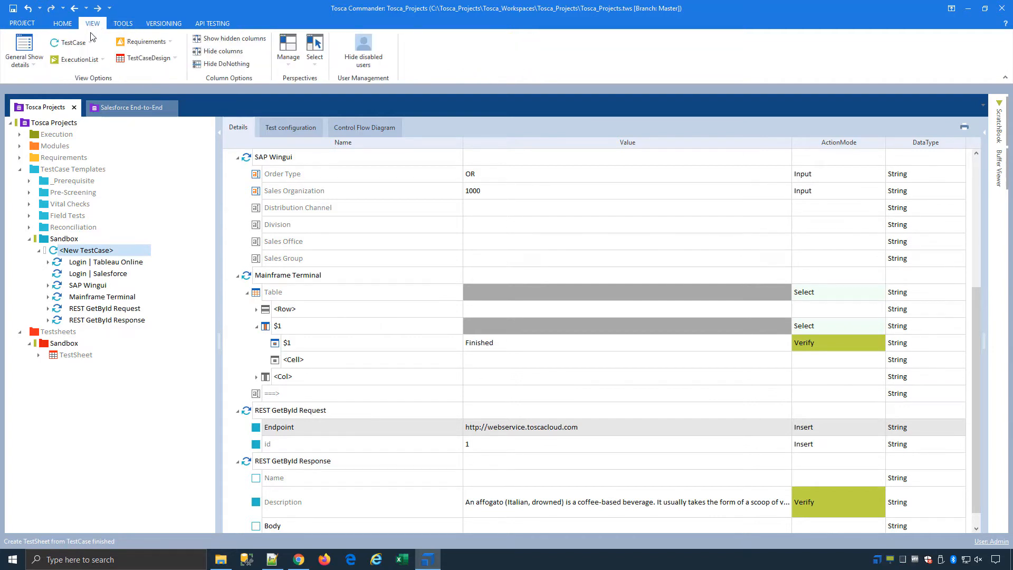
{"action": "left_click", "coordinate": [24, 56]}
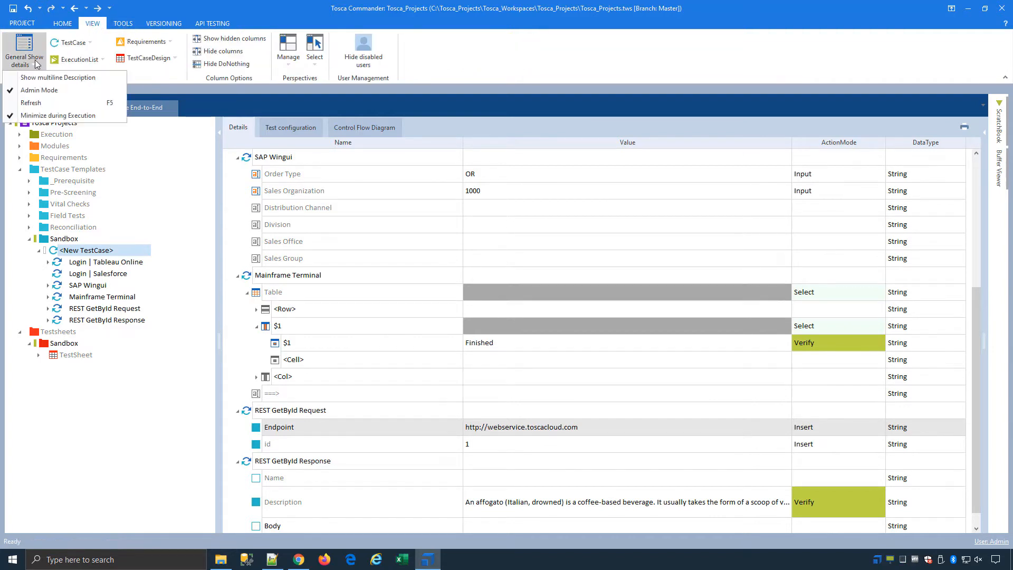
{"action": "left_click", "coordinate": [36, 103]}
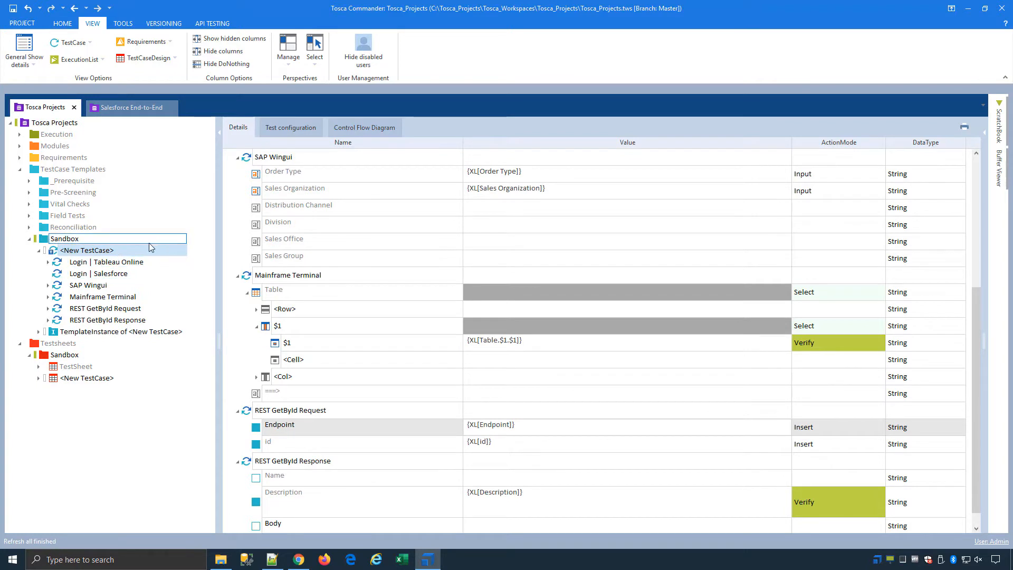
{"action": "left_click", "coordinate": [107, 251]}
{"action": "scroll", "coordinate": [507, 221], "scroll_direction": "up", "scroll_amount": 4}
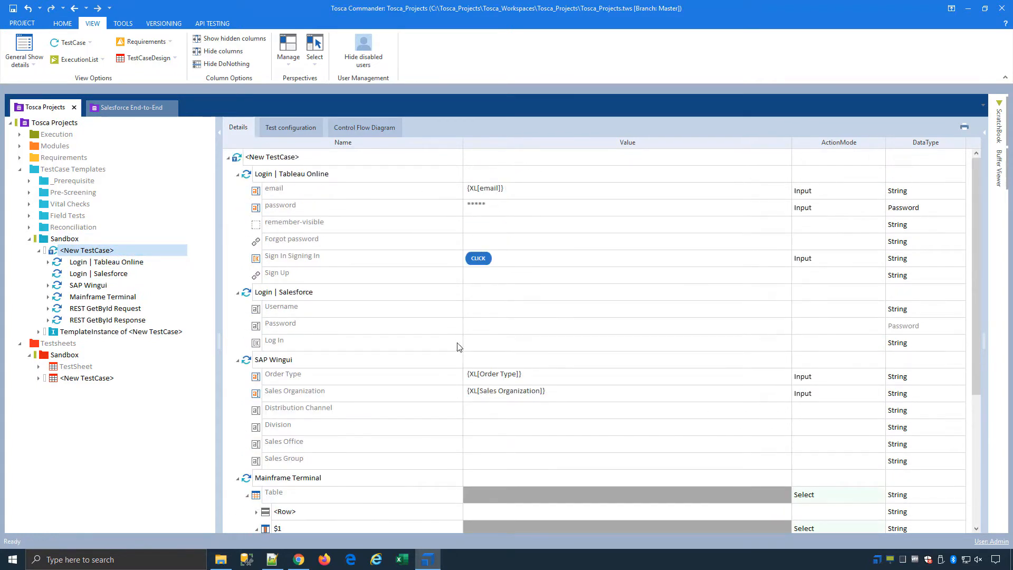
Paste three copies of the <New TestCase> instance under the test sheet's Instances, then select TemplateInstance.
{"action": "left_click", "coordinate": [73, 382]}
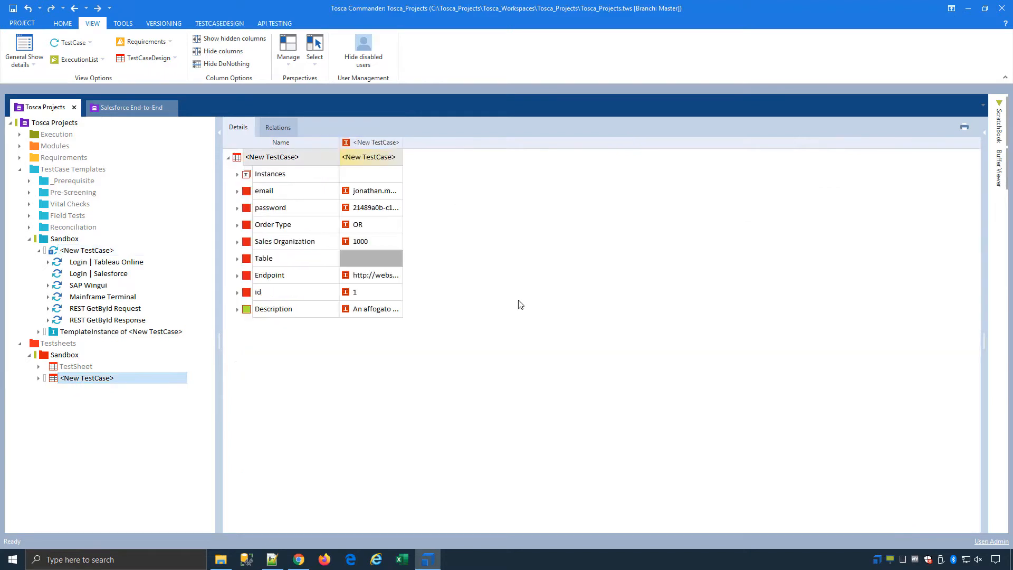
{"action": "left_click_drag", "start_coordinate": [402, 142], "coordinate": [626, 150]}
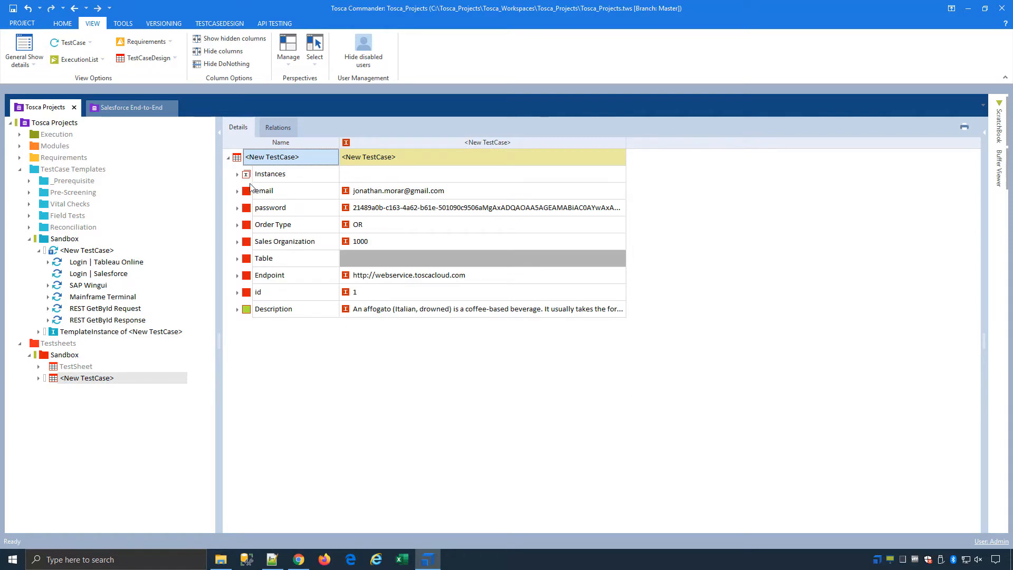
{"action": "left_click", "coordinate": [236, 175]}
{"action": "left_click", "coordinate": [259, 192]}
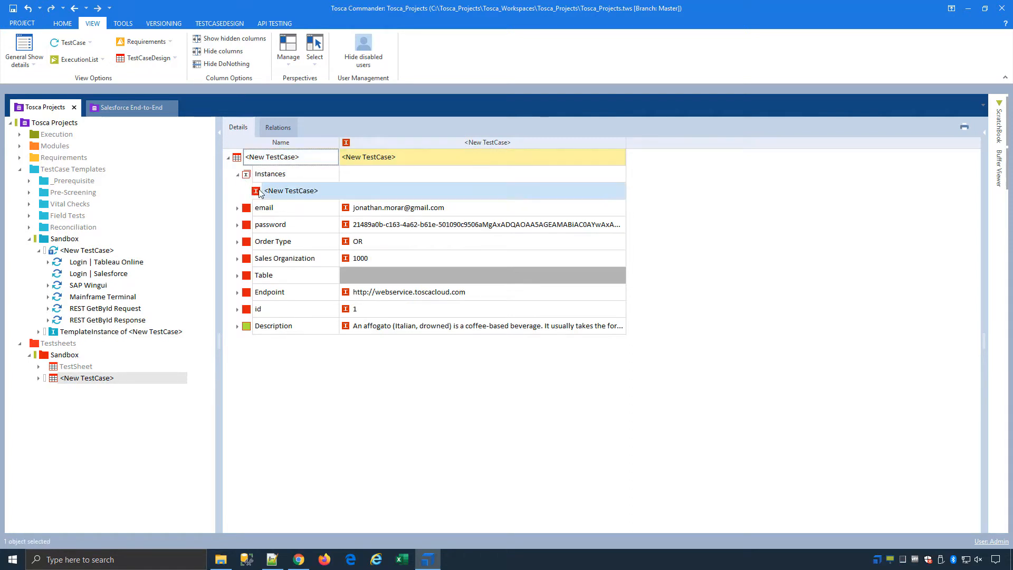
{"action": "left_click", "coordinate": [264, 178]}
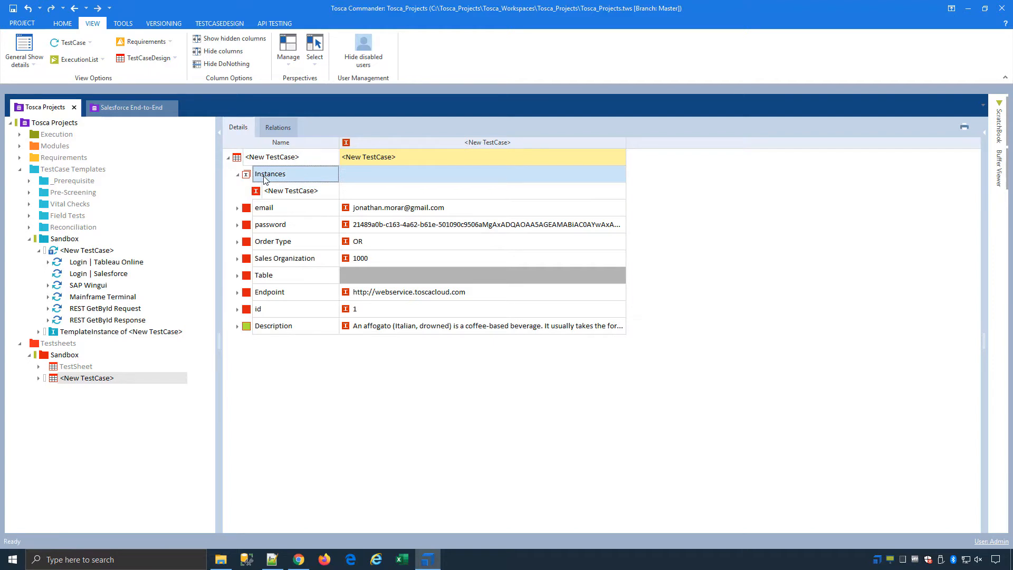
{"action": "key", "text": "ctrl+n"}
{"action": "key", "text": "ctrl+v"}
{"action": "key", "text": "ctrl+v"}
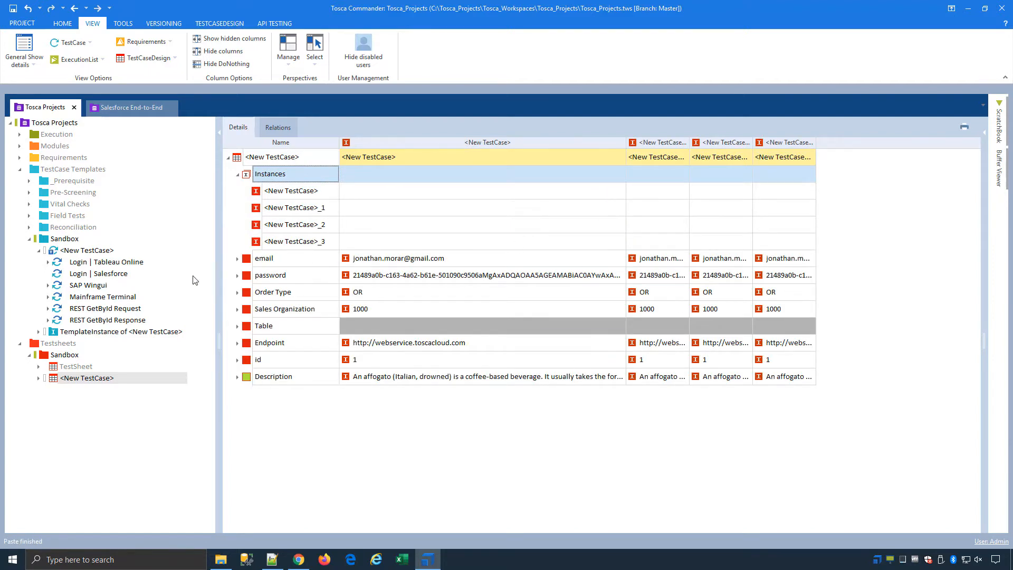
{"action": "left_click", "coordinate": [96, 332]}
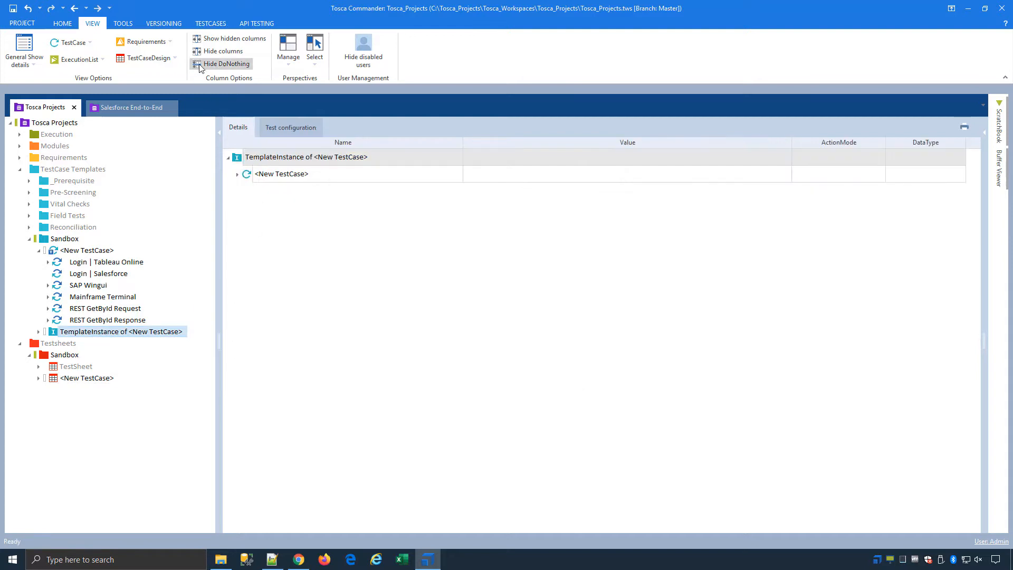
Reinstantiate the TemplateInstance to generate four test cases, then reselect the TestSheet <New TestCase>.
{"action": "left_click", "coordinate": [210, 24]}
{"action": "left_click", "coordinate": [330, 55]}
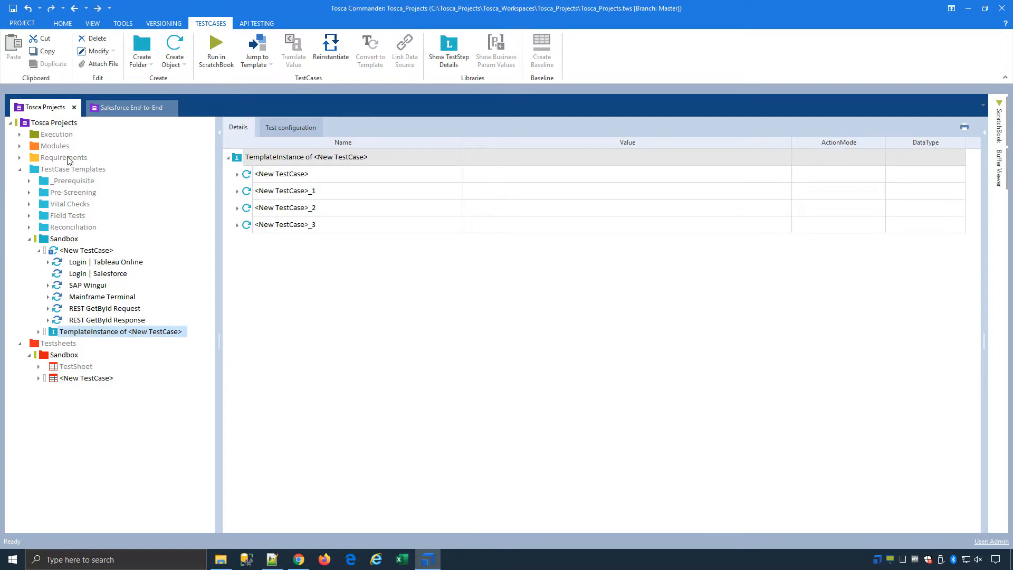
{"action": "left_click", "coordinate": [70, 379]}
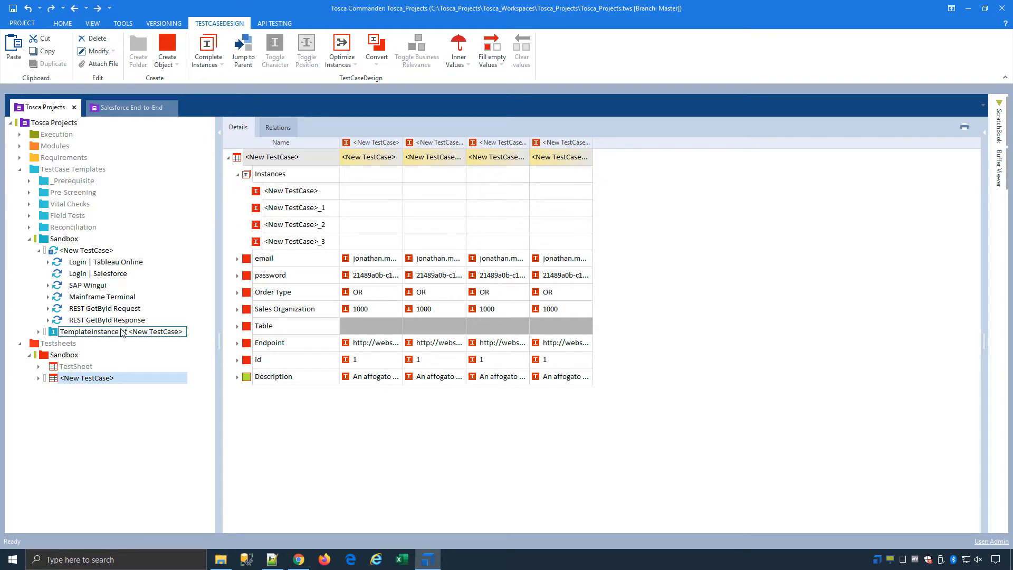
Set the first instance's Order Type value to RO.
{"action": "left_click", "coordinate": [379, 292]}
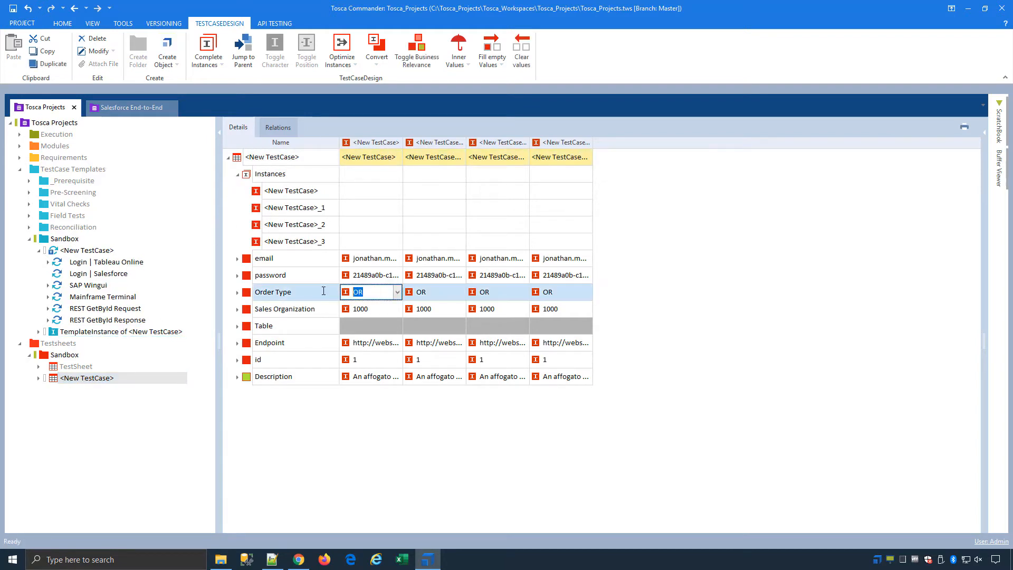
{"action": "type", "text": "RO"}
{"action": "left_click", "coordinate": [103, 253]}
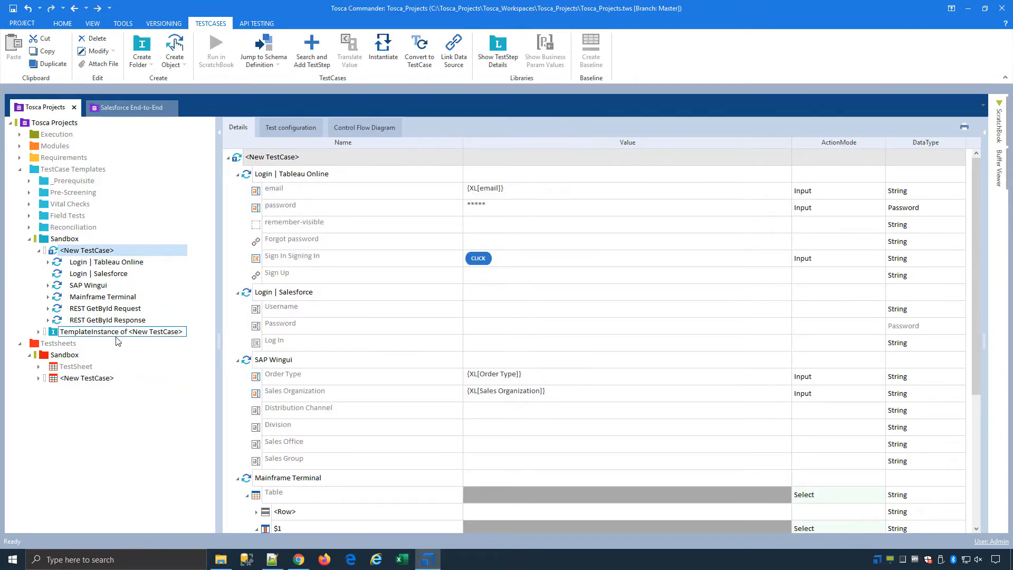
Reinstantiate the TemplateInstance so the first test case's SAP Wingui Order Type reads RO.
{"action": "left_click", "coordinate": [119, 332]}
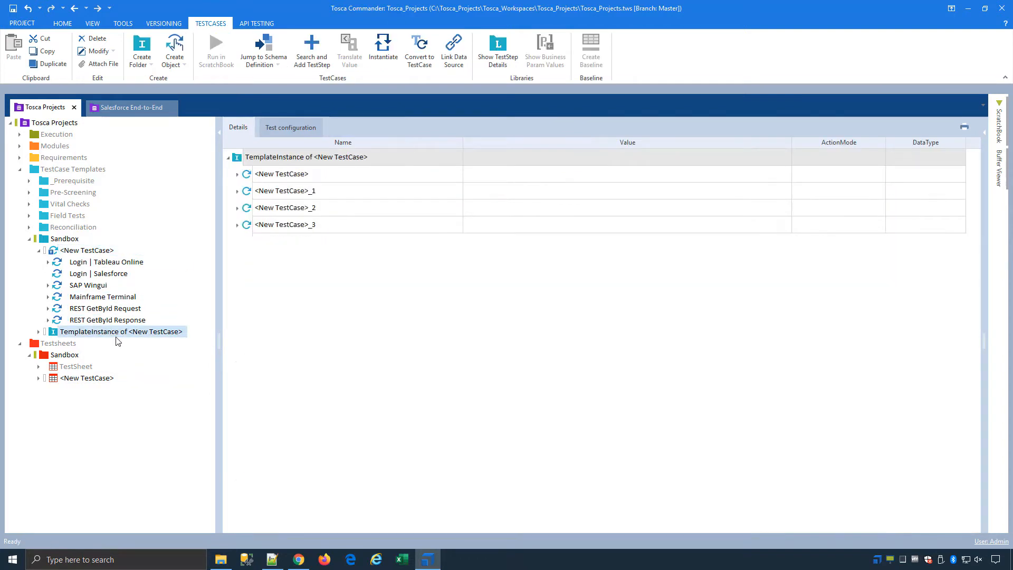
{"action": "left_click", "coordinate": [237, 174]}
{"action": "left_click", "coordinate": [246, 225]}
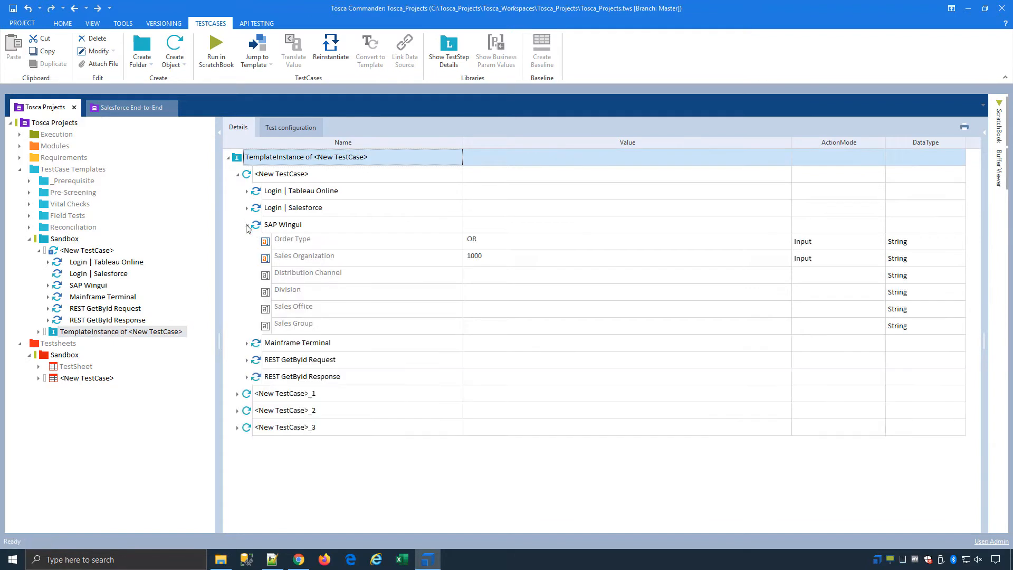
{"action": "left_click", "coordinate": [325, 56]}
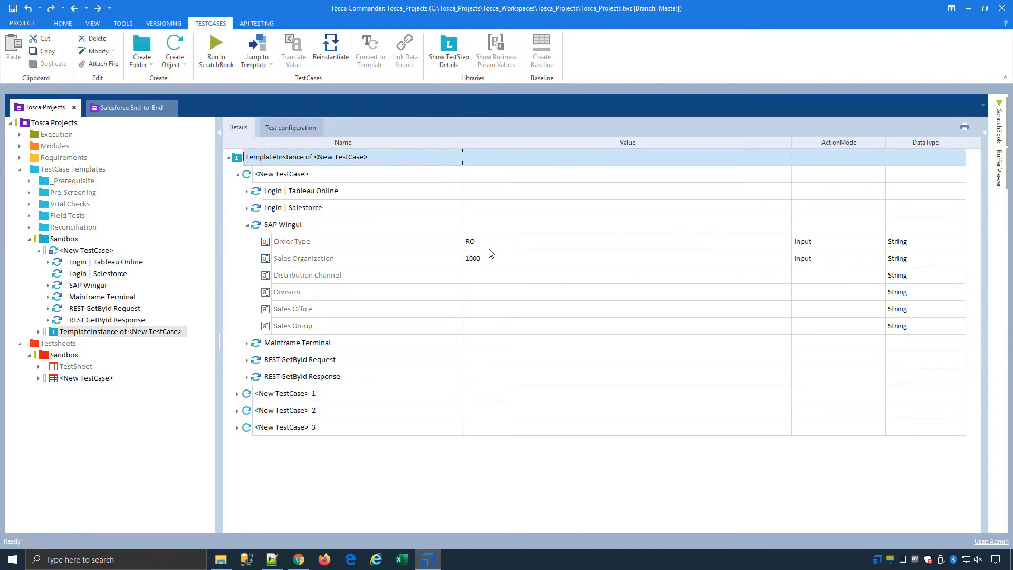
{"action": "left_click", "coordinate": [28, 241]}
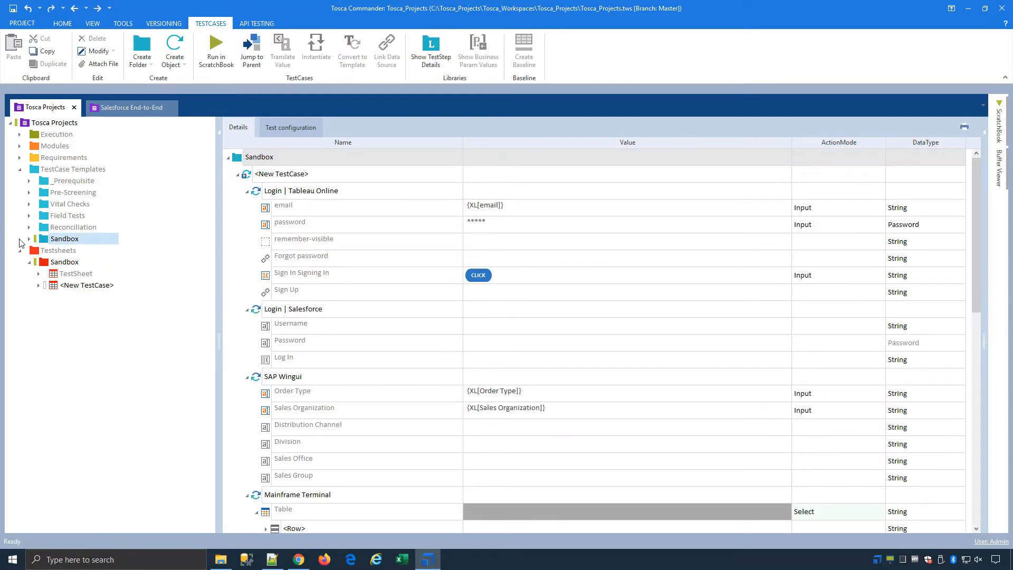
{"action": "left_click", "coordinate": [29, 263]}
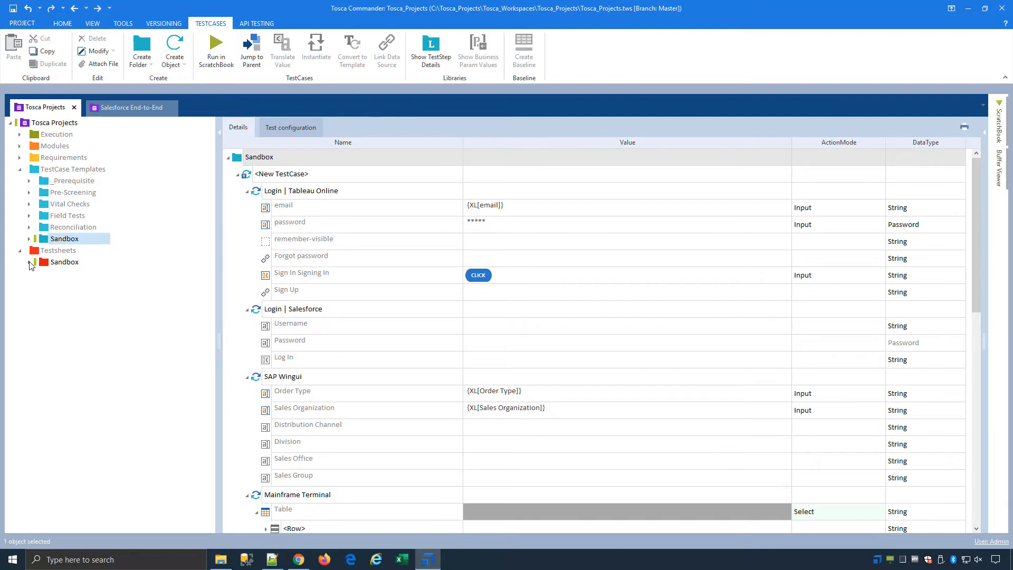
{"action": "left_click", "coordinate": [20, 146]}
{"action": "left_click", "coordinate": [30, 158]}
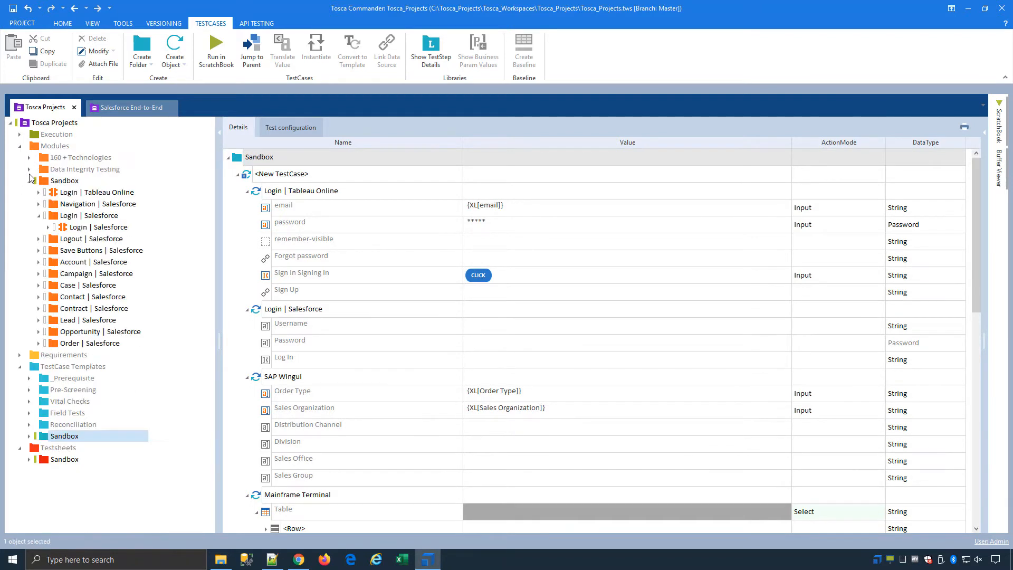
{"action": "left_click", "coordinate": [29, 181]}
{"action": "left_click", "coordinate": [68, 182]}
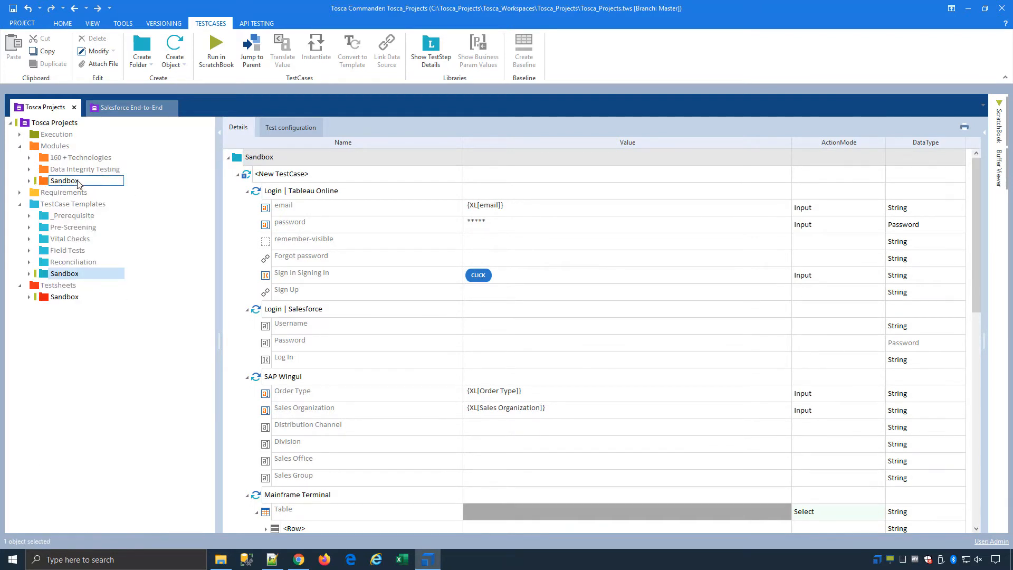
{"action": "left_click", "coordinate": [66, 170]}
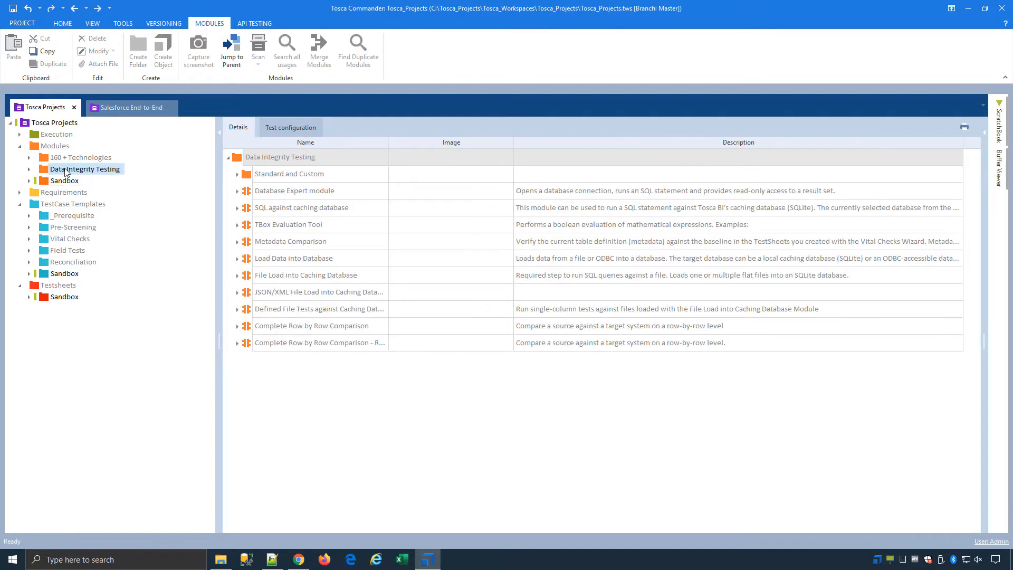
{"action": "left_click", "coordinate": [30, 169]}
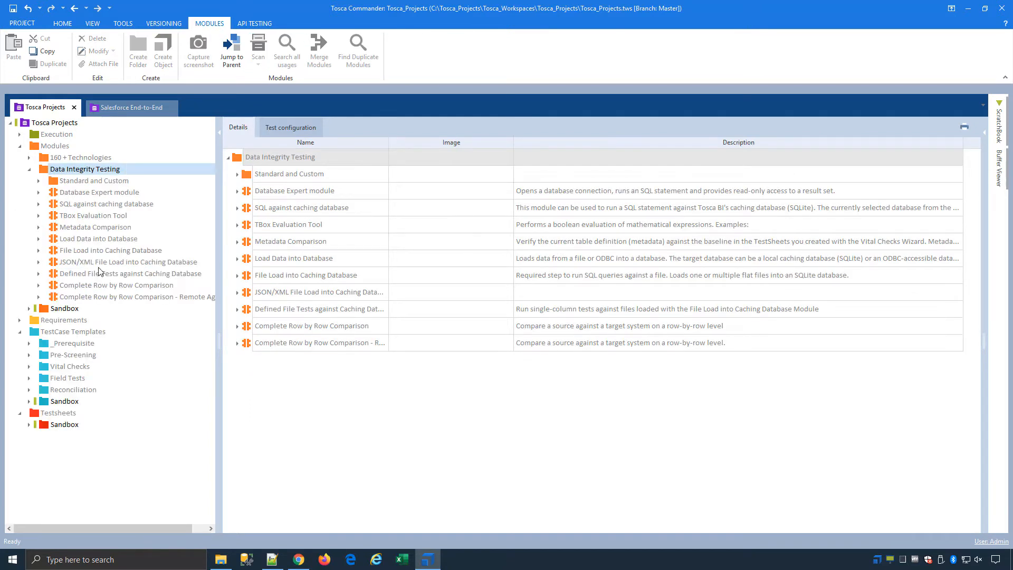
{"action": "left_click", "coordinate": [108, 285]}
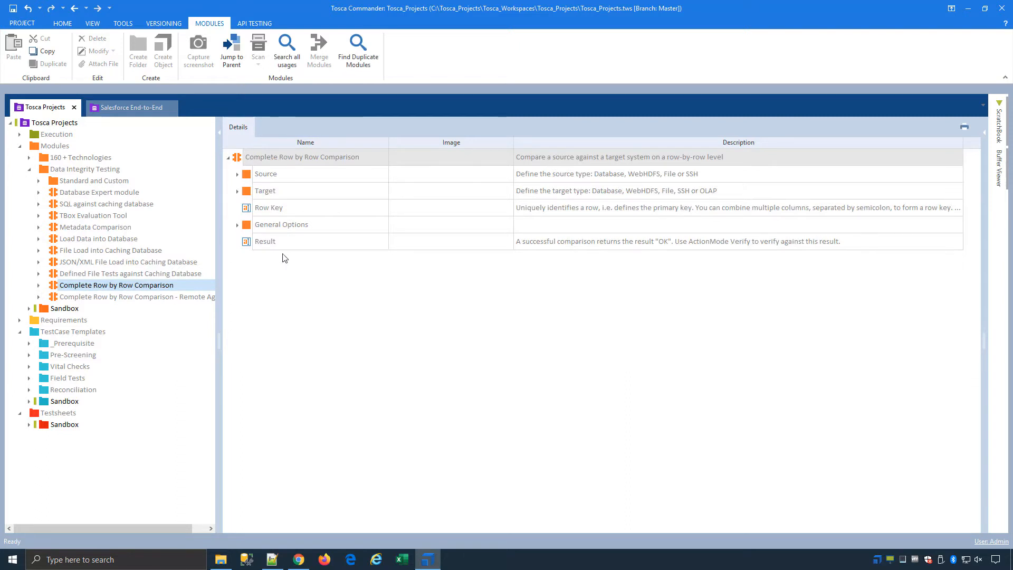
{"action": "left_click", "coordinate": [236, 174]}
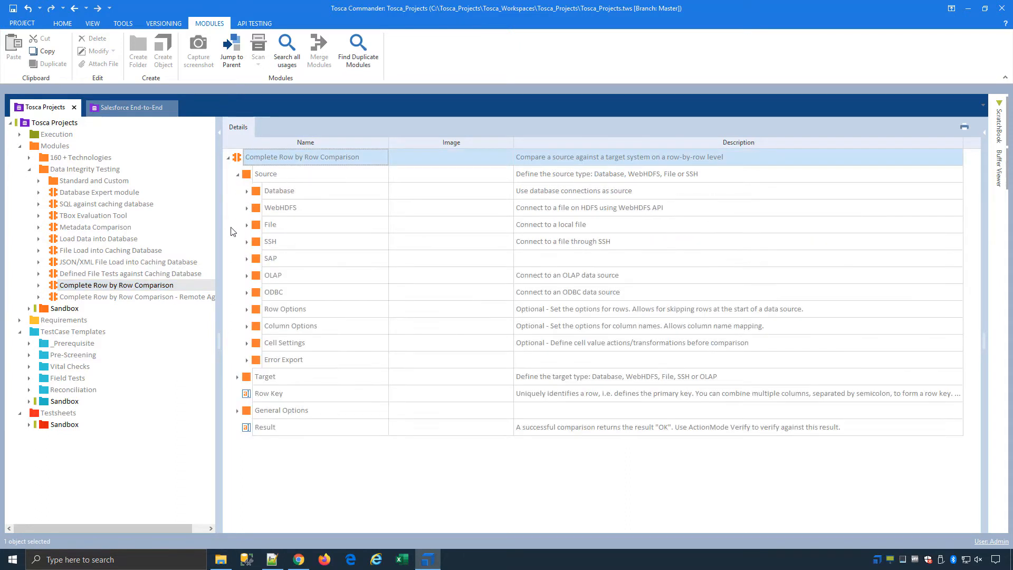
{"action": "left_click", "coordinate": [237, 377]}
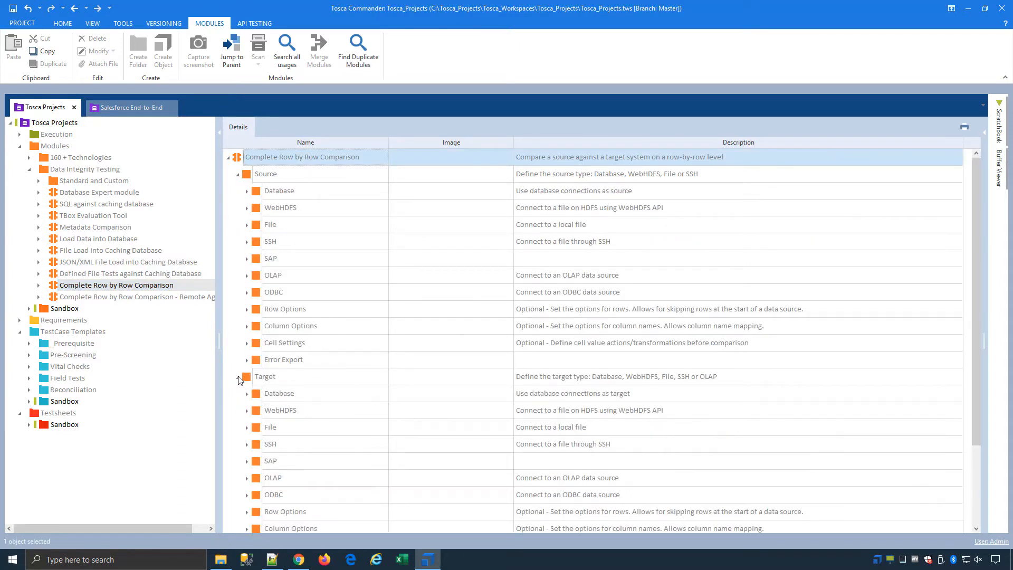
{"action": "left_click", "coordinate": [267, 177]}
{"action": "left_click", "coordinate": [320, 376]}
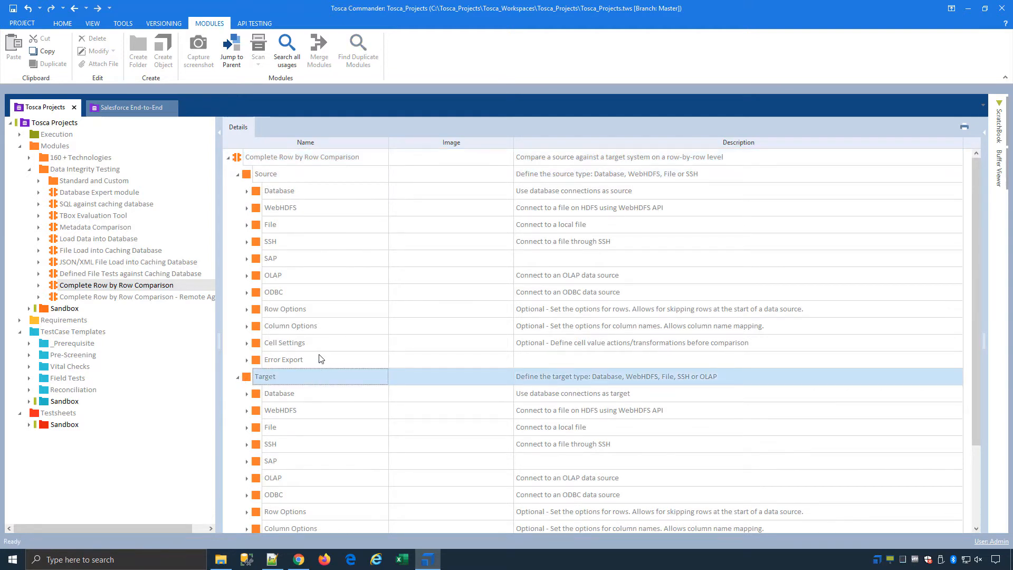
{"action": "left_click", "coordinate": [370, 229]}
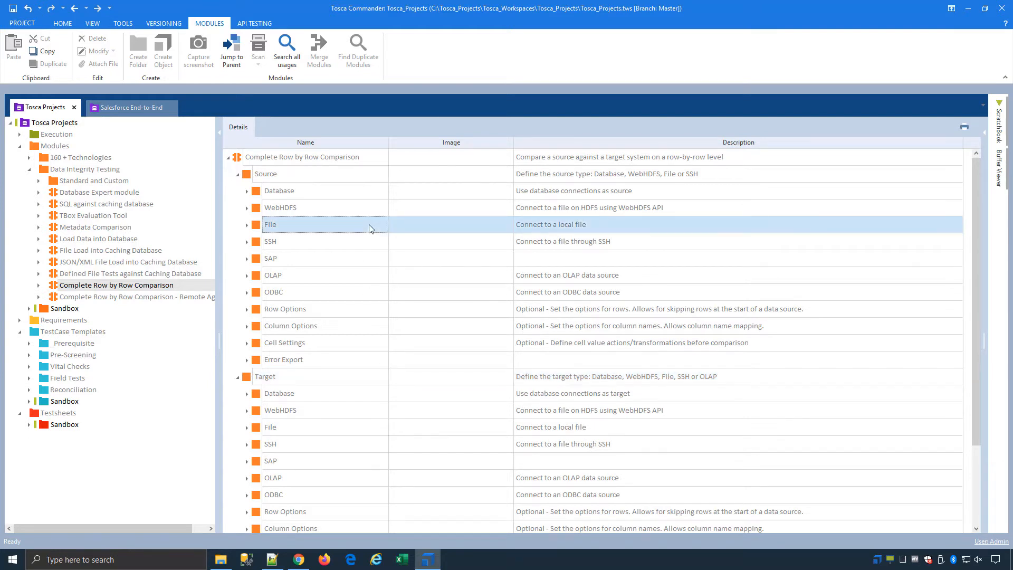
{"action": "left_click", "coordinate": [352, 391]}
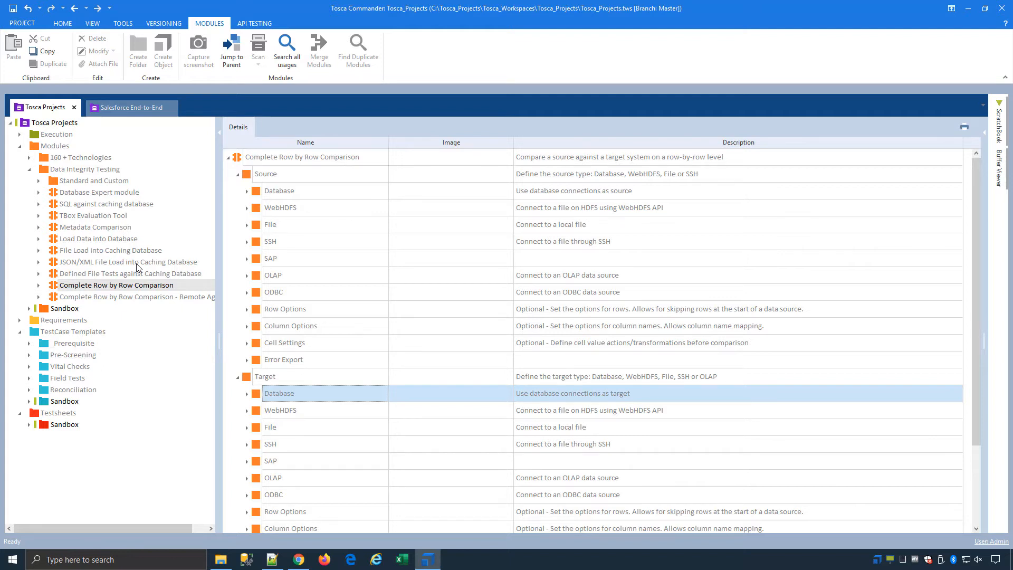
Add Complete Row by Row Comparison to the Sandbox <New TestCase> and expand its Source and Target.
{"action": "left_click", "coordinate": [65, 287]}
{"action": "left_click_drag", "start_coordinate": [65, 289], "coordinate": [85, 416]}
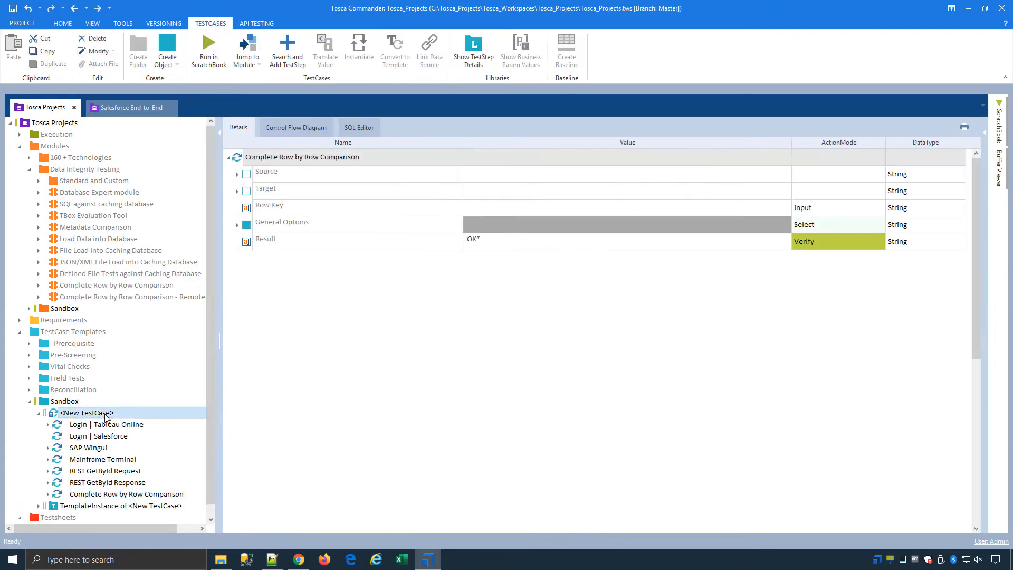
{"action": "scroll", "coordinate": [378, 281], "scroll_direction": "down", "scroll_amount": 6}
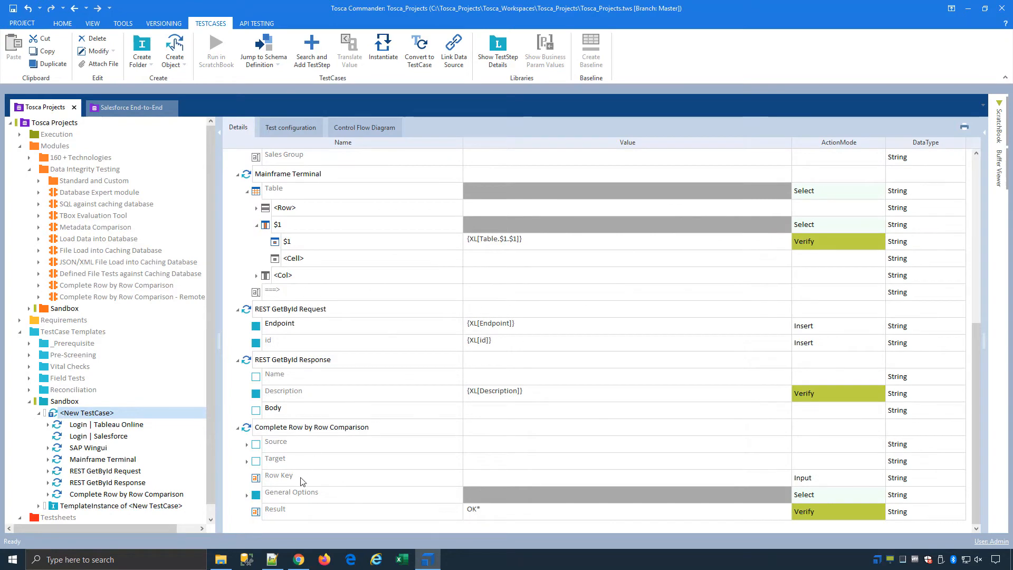
{"action": "left_click", "coordinate": [247, 444]}
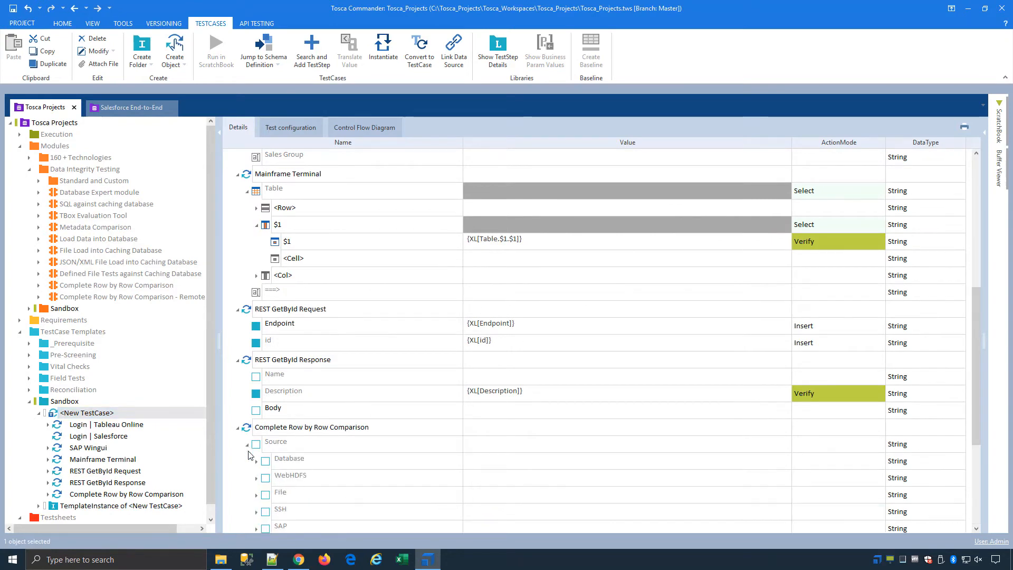
{"action": "scroll", "coordinate": [285, 464], "scroll_direction": "down", "scroll_amount": 3}
{"action": "left_click", "coordinate": [247, 496]}
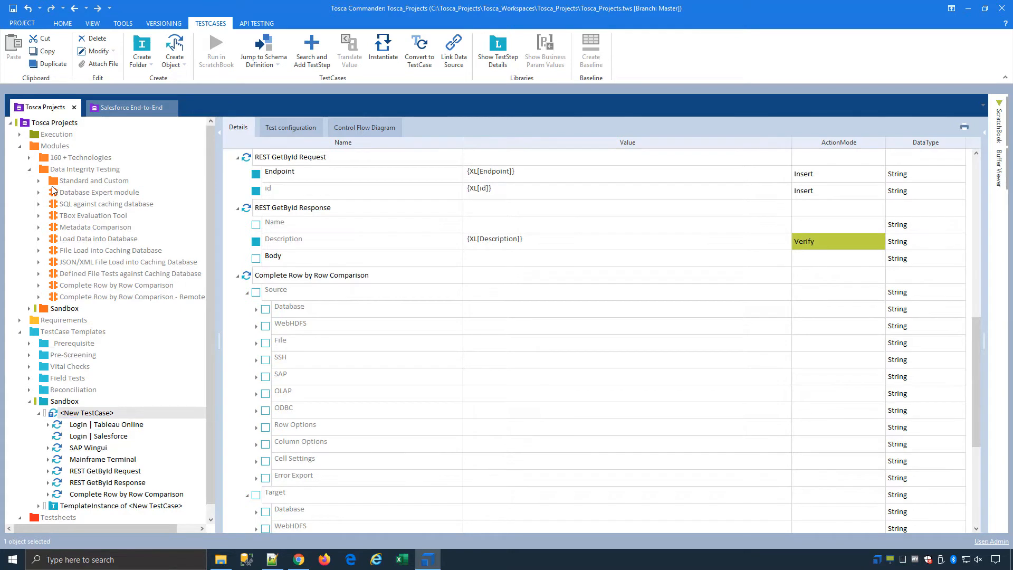
{"action": "left_click", "coordinate": [20, 146]}
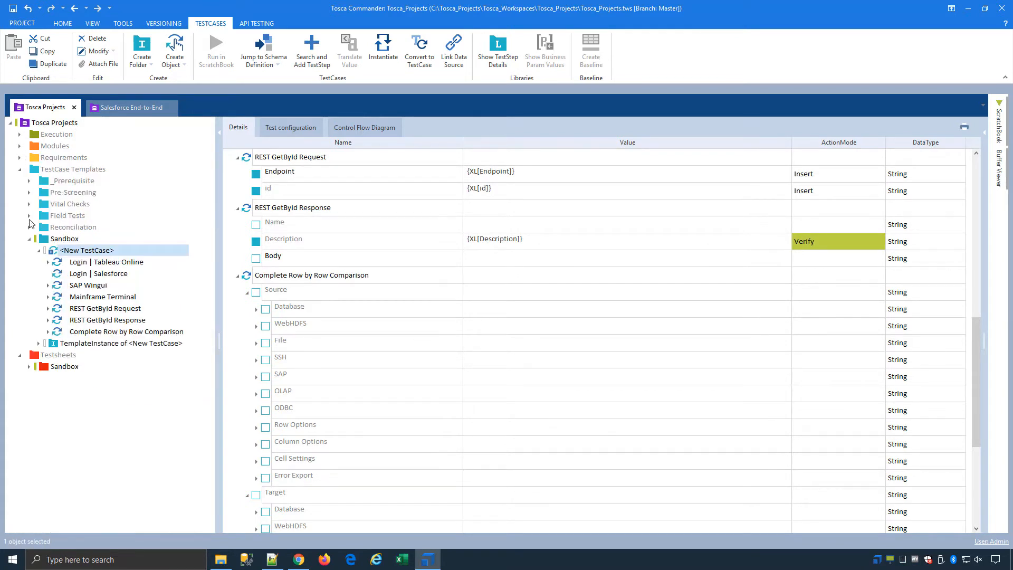
{"action": "left_click", "coordinate": [29, 240]}
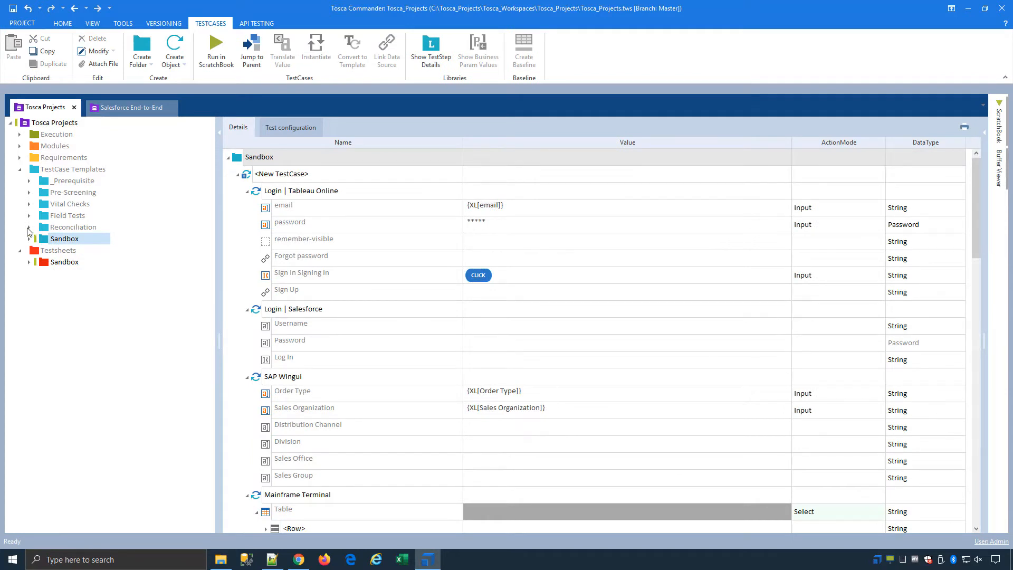
Open Field Tests > Single Database Table with its General and Business validation groups expanded.
{"action": "left_click", "coordinate": [28, 216]}
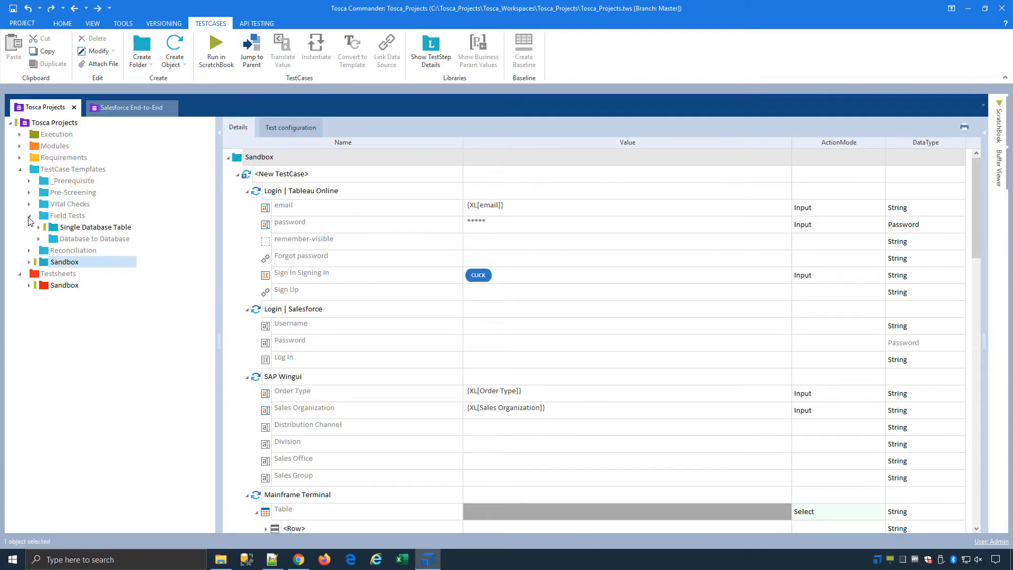
{"action": "left_click", "coordinate": [40, 224]}
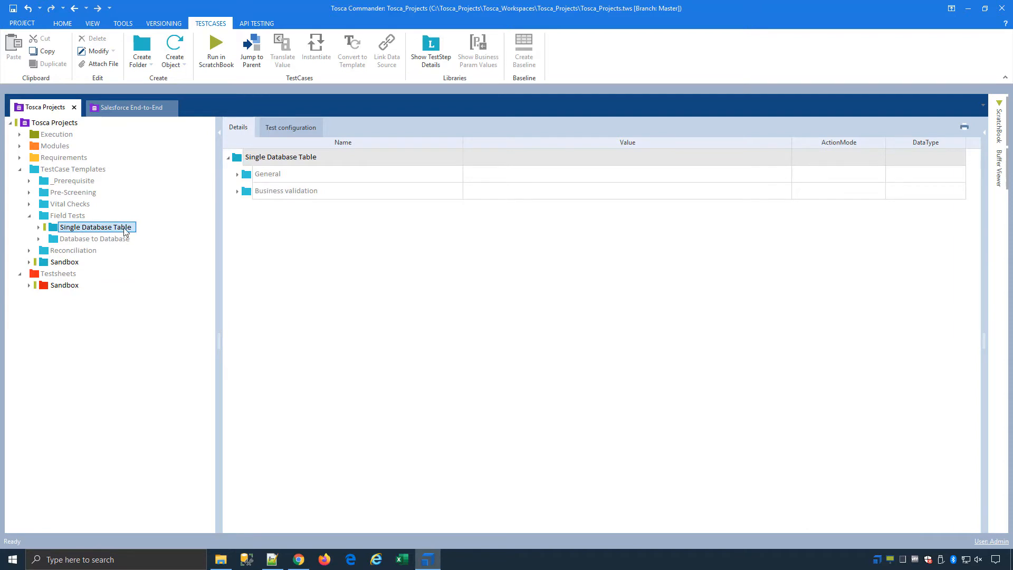
{"action": "left_click", "coordinate": [237, 174]}
{"action": "left_click", "coordinate": [237, 242]}
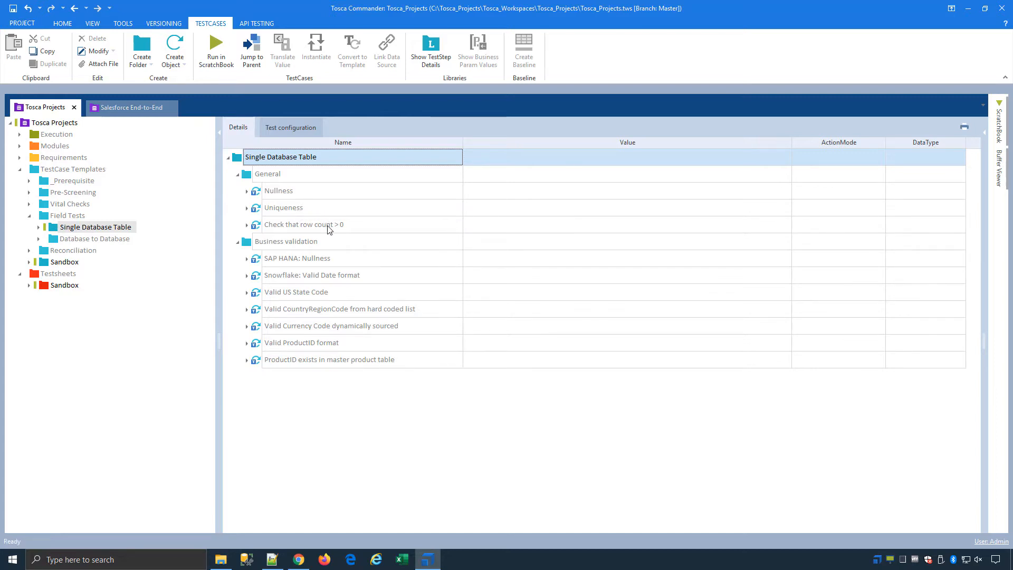
{"action": "mouse_move", "coordinate": [327, 228]}
{"action": "mouse_move", "coordinate": [309, 354]}
Duplicate Snowflake: Valid Date format into Business validation and rename the copy DEMO SQL Template.
{"action": "right_click", "coordinate": [284, 243]}
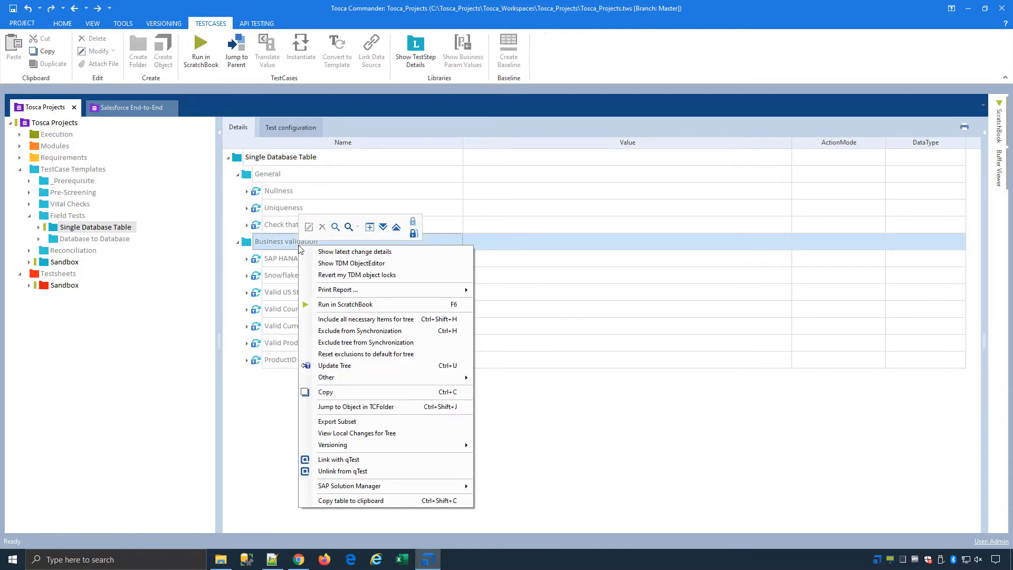
{"action": "left_click", "coordinate": [414, 224]}
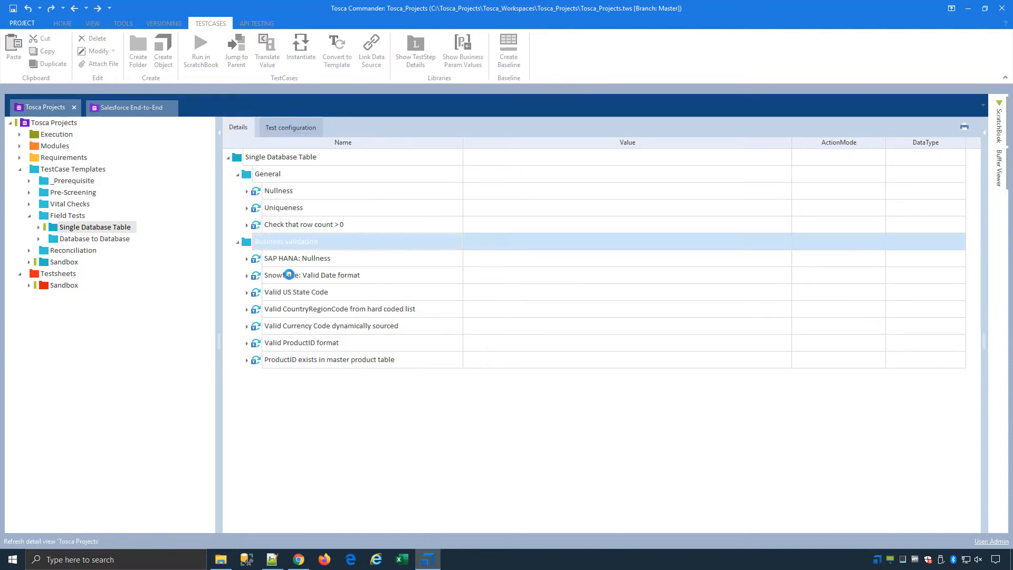
{"action": "left_click", "coordinate": [324, 277]}
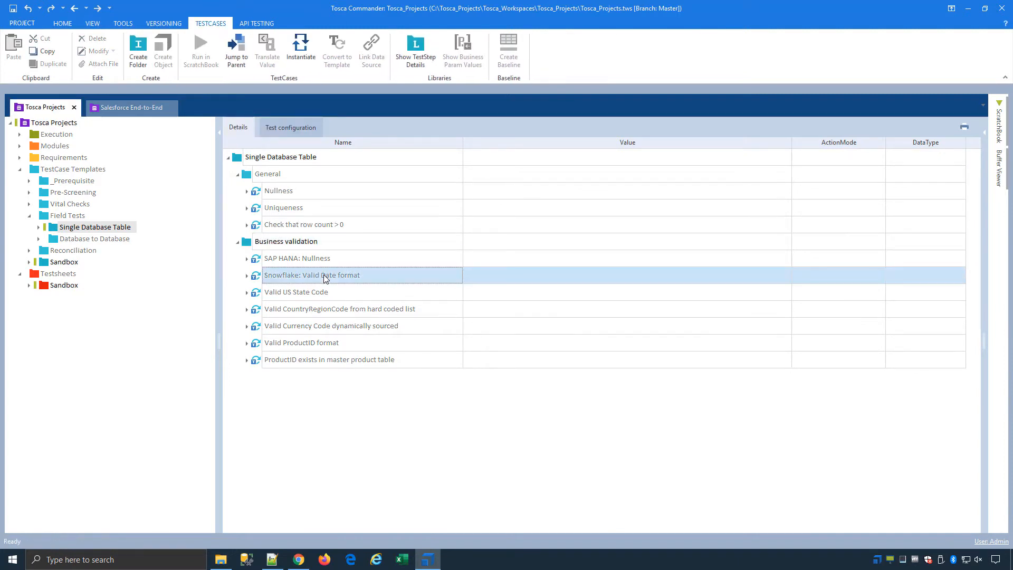
{"action": "left_click", "coordinate": [319, 246]}
{"action": "key", "text": "ctrl+v"}
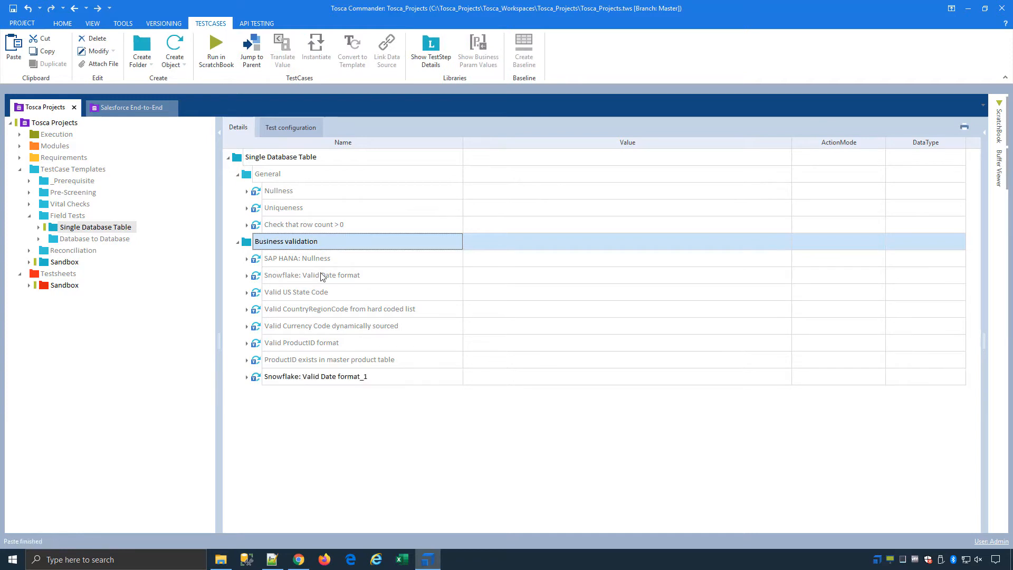
{"action": "double_click", "coordinate": [328, 377]}
{"action": "left_click_drag", "start_coordinate": [380, 378], "coordinate": [240, 377]}
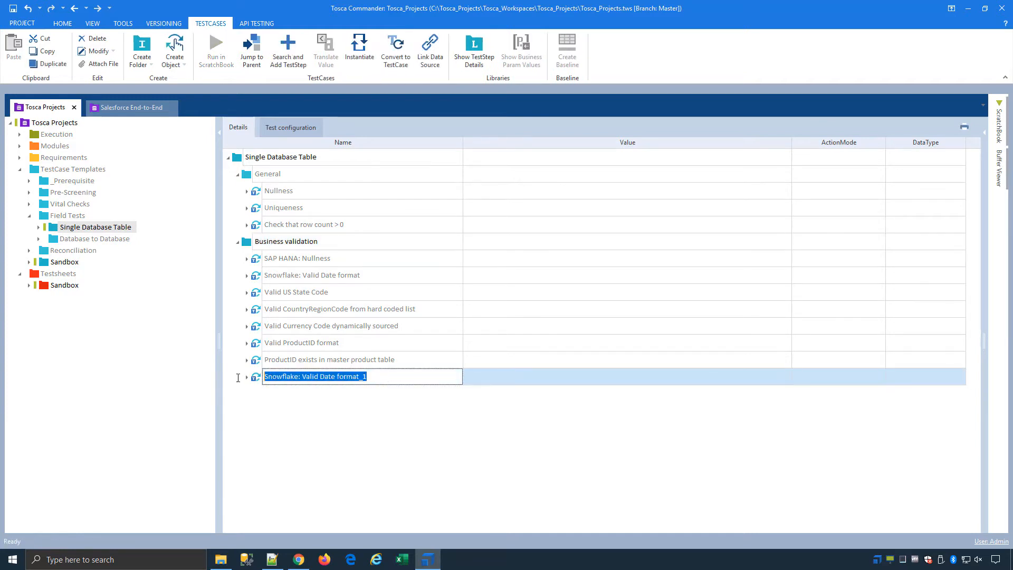
{"action": "type", "text": "DEMO SQL"}
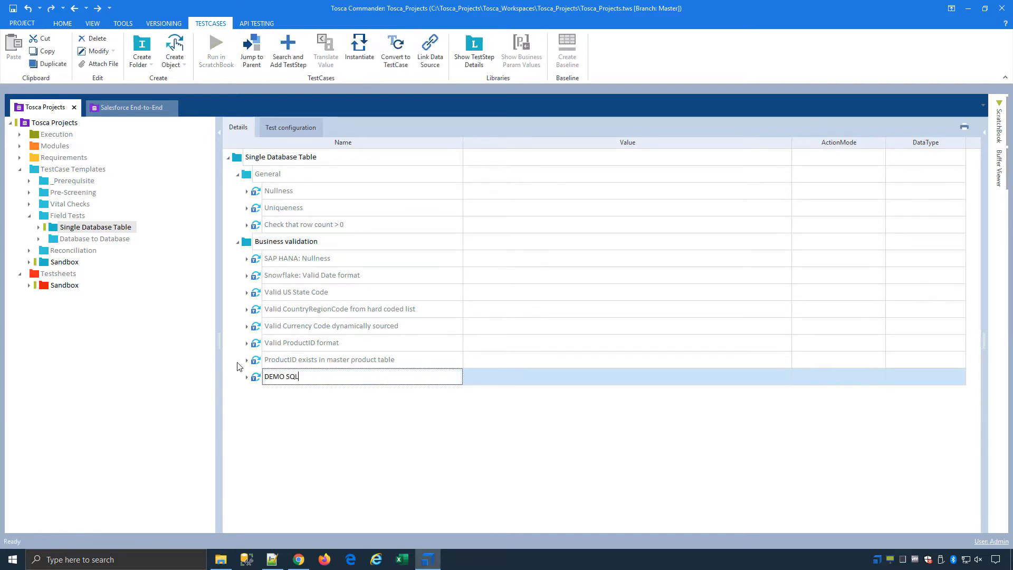
{"action": "type", "text": " Template"}
{"action": "key", "text": "Return"}
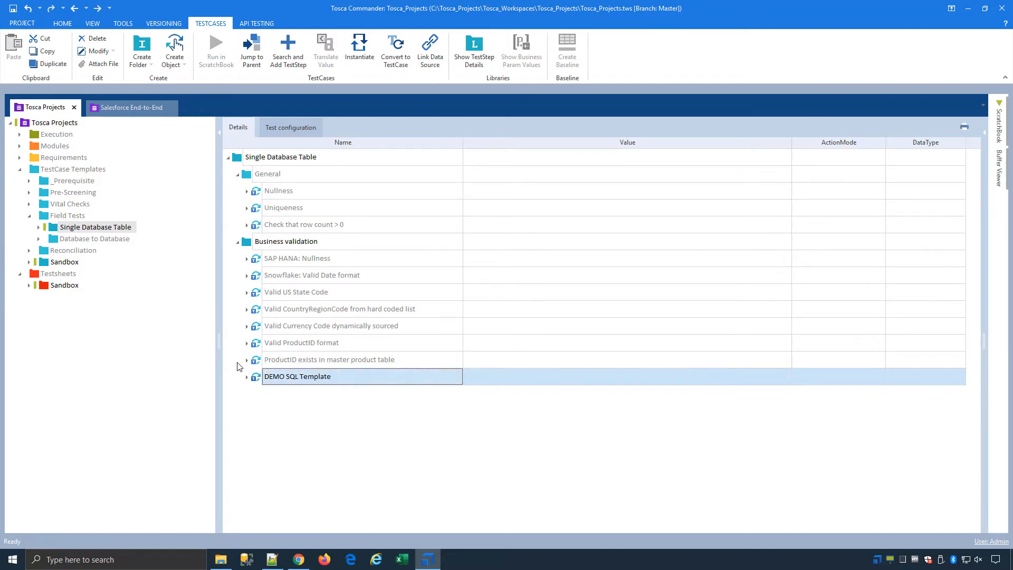
Append 'Where Date = {DATE}' to the DEMO SQL Template's SQL Statement value.
{"action": "right_click", "coordinate": [293, 378]}
{"action": "left_click", "coordinate": [378, 212]}
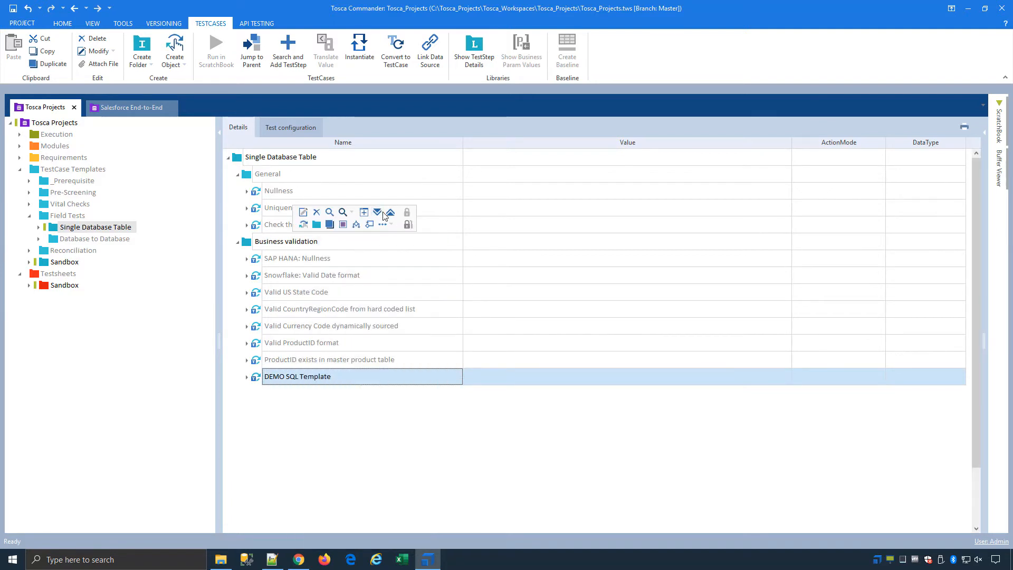
{"action": "scroll", "coordinate": [611, 340], "scroll_direction": "down", "scroll_amount": 2}
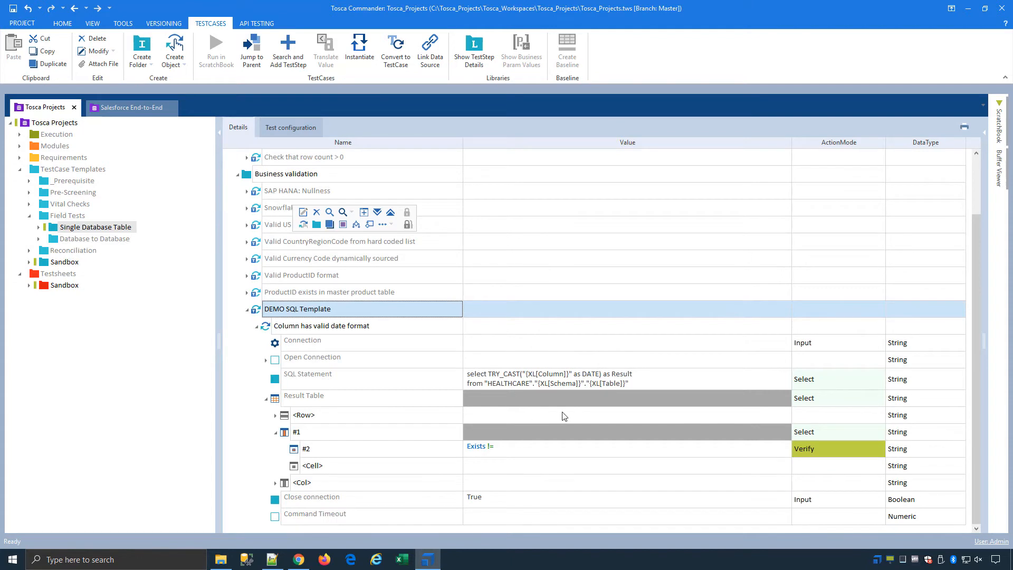
{"action": "left_click", "coordinate": [666, 381]}
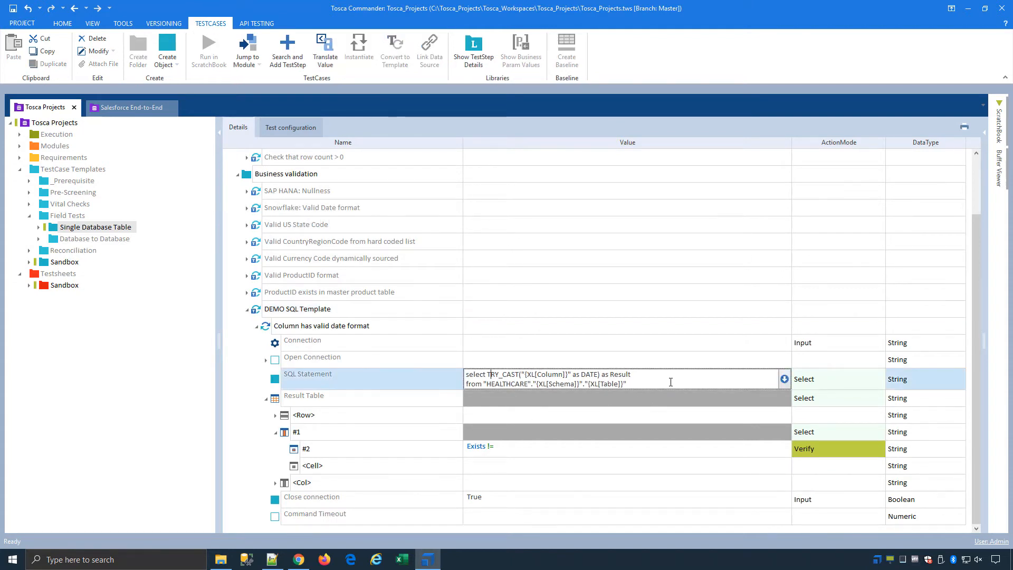
{"action": "type", "text": "Where Date = {DATE}"}
{"action": "left_click", "coordinate": [506, 474]}
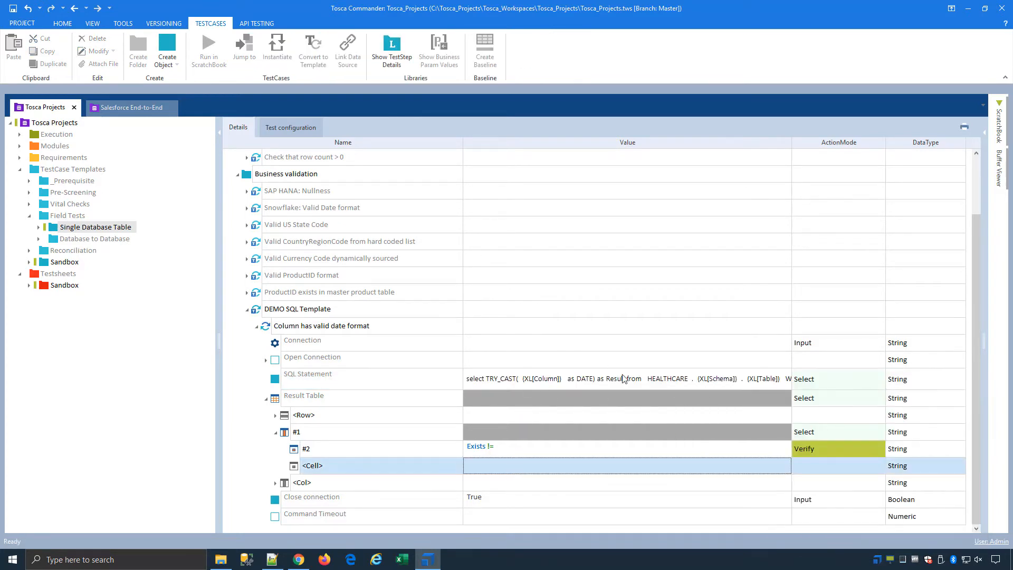
{"action": "left_click", "coordinate": [610, 387]}
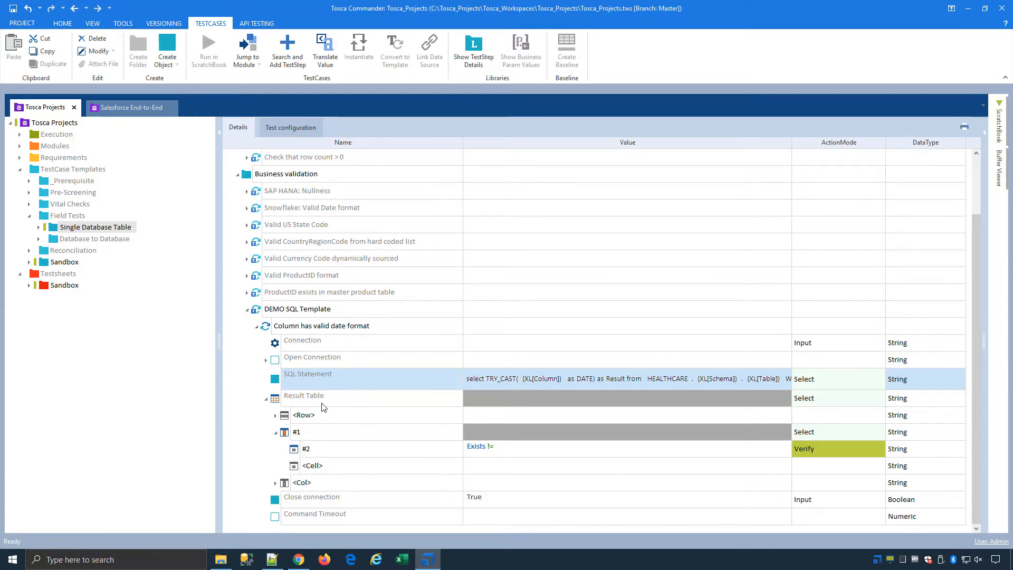
{"action": "left_click", "coordinate": [247, 310]}
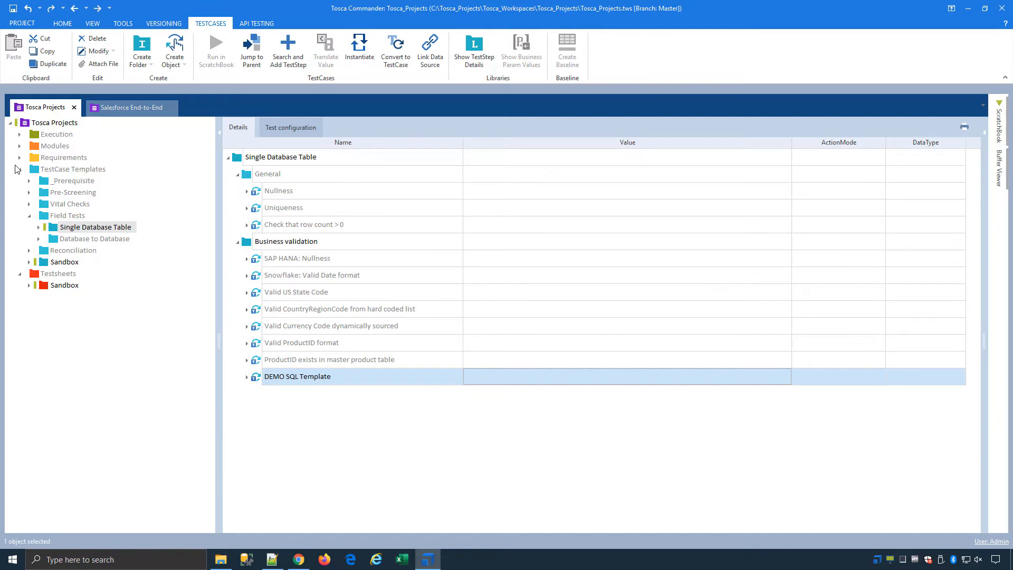
Collapse TestCase Templates and switch to the Salesforce End-to-End project.
{"action": "left_click", "coordinate": [20, 170]}
{"action": "left_click", "coordinate": [20, 170]}
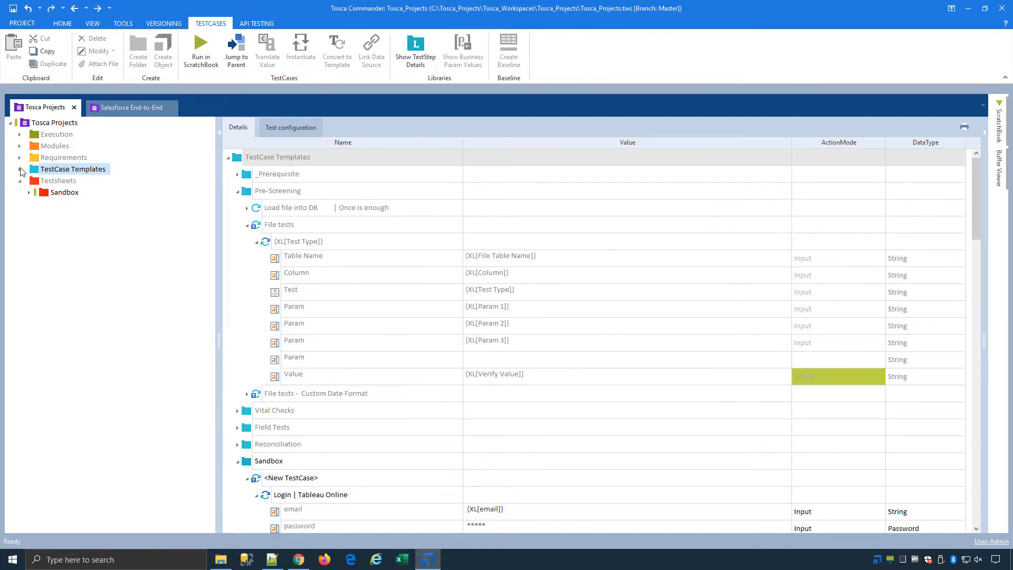
{"action": "left_click", "coordinate": [126, 108]}
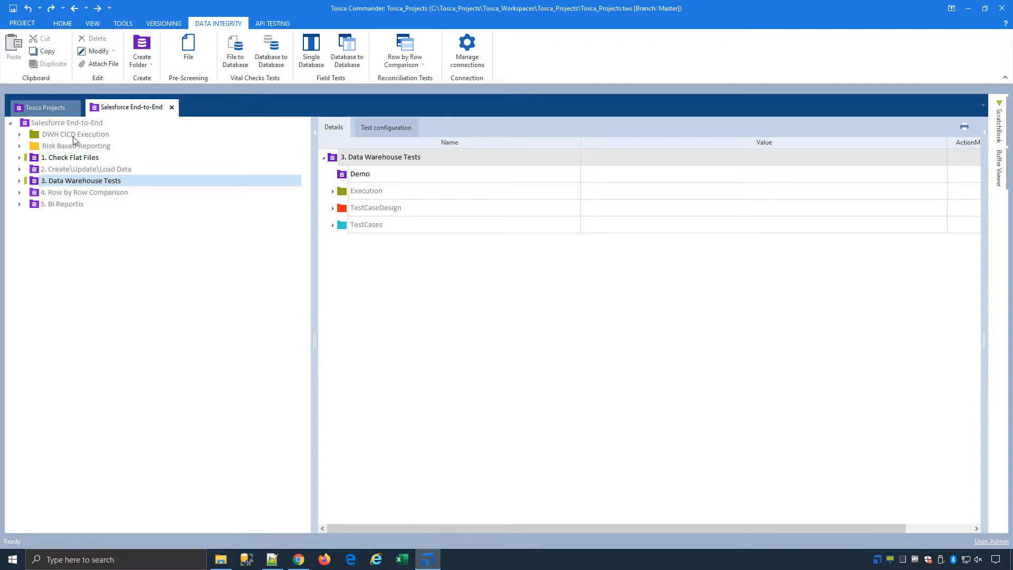
Open the Salesforce->Snowflake->Tableau ExecutionList results, then show _Salesforce Data Integrity Testing requirement coverage.
{"action": "left_click", "coordinate": [76, 135]}
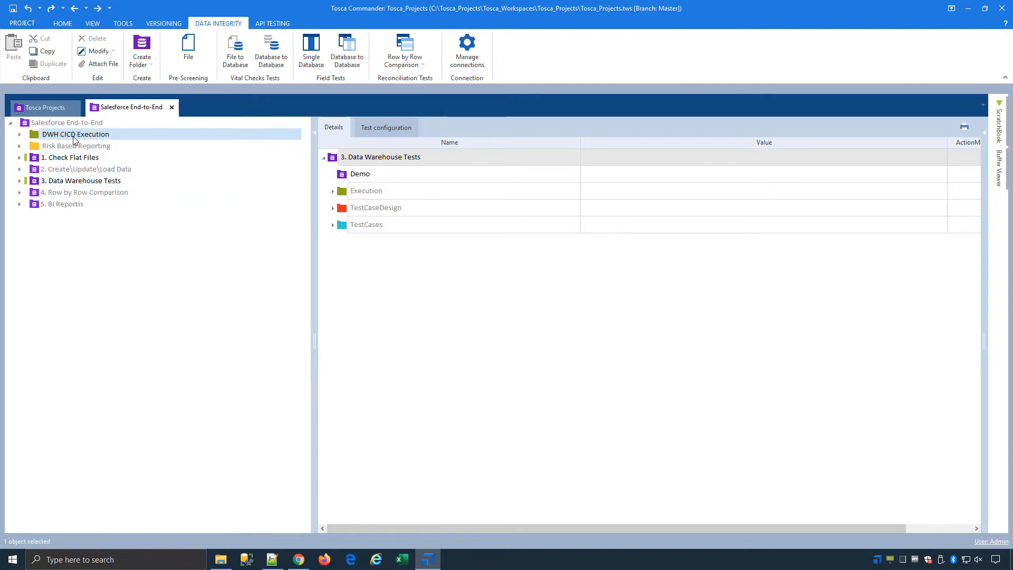
{"action": "double_click", "coordinate": [355, 191]}
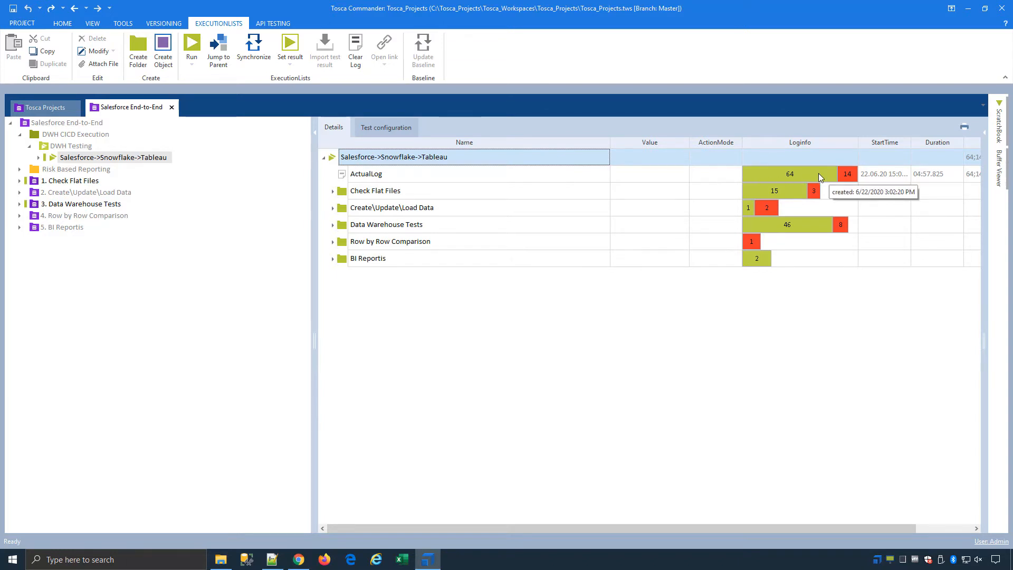
{"action": "left_click", "coordinate": [19, 169]}
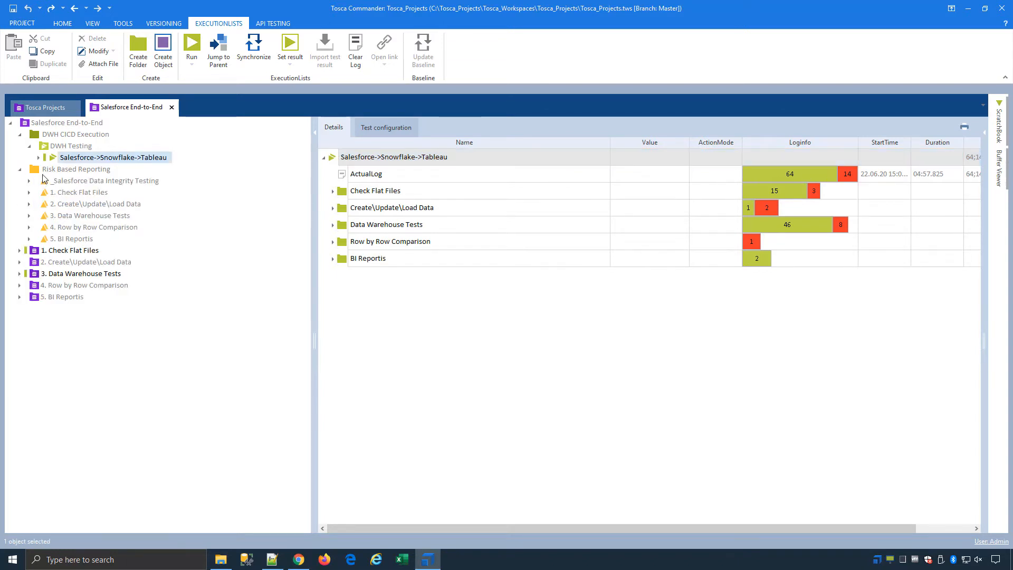
{"action": "left_click", "coordinate": [90, 182]}
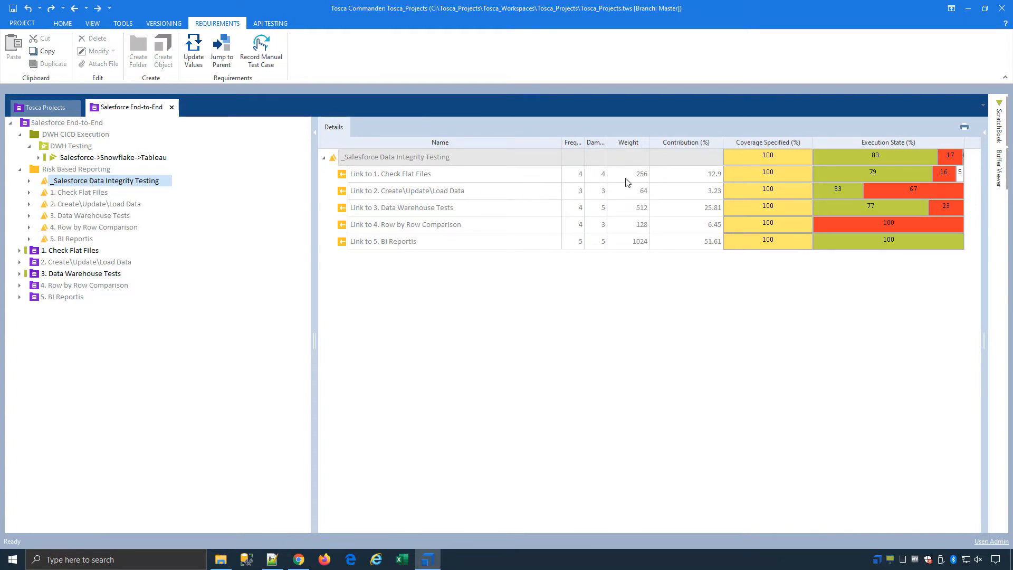
Select Demo under 1. Check Flat Files and launch Data Integrity > Pre-Screening > File.
{"action": "left_click", "coordinate": [21, 136]}
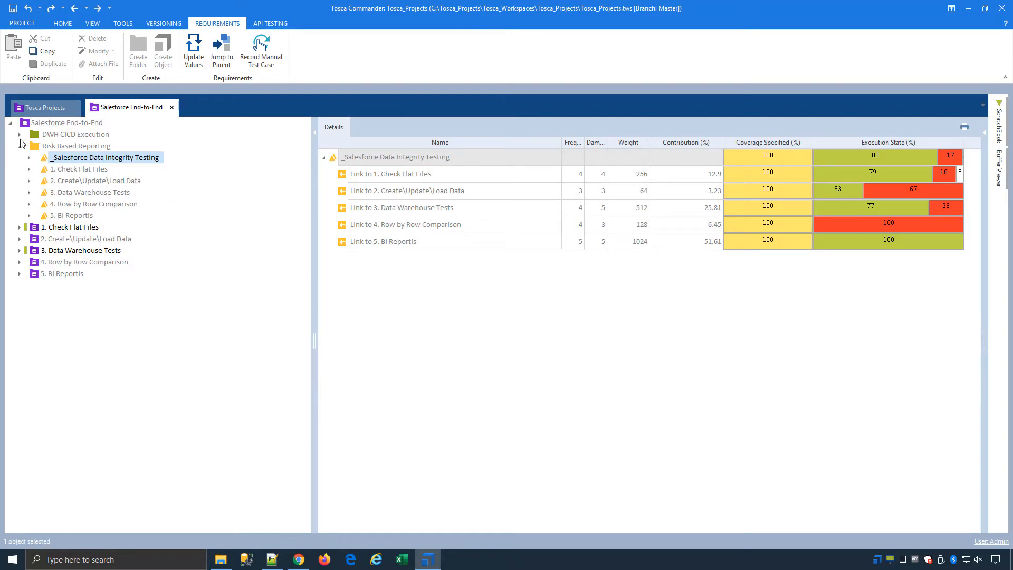
{"action": "left_click", "coordinate": [20, 147]}
{"action": "left_click", "coordinate": [63, 158]}
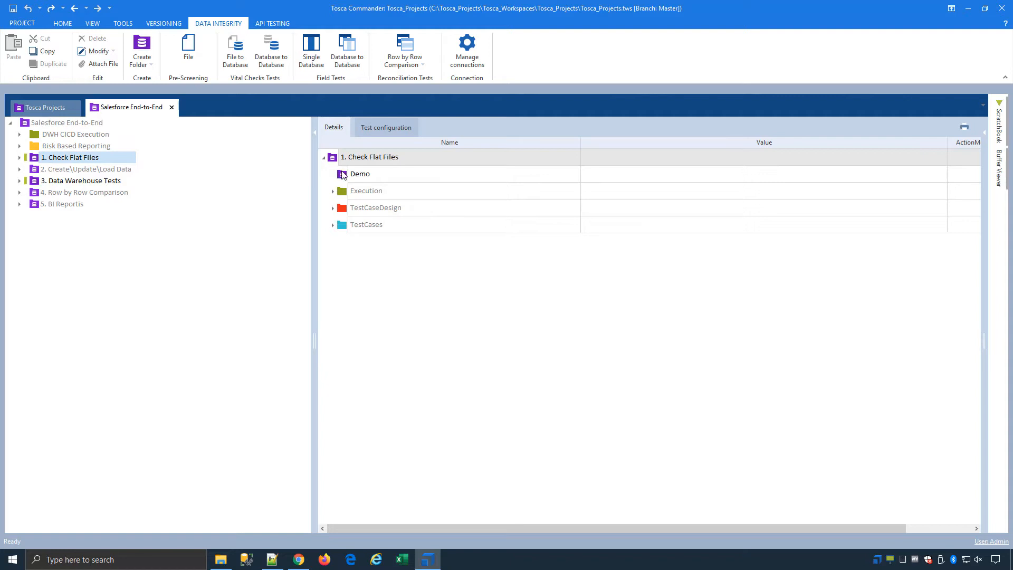
{"action": "left_click", "coordinate": [342, 176]}
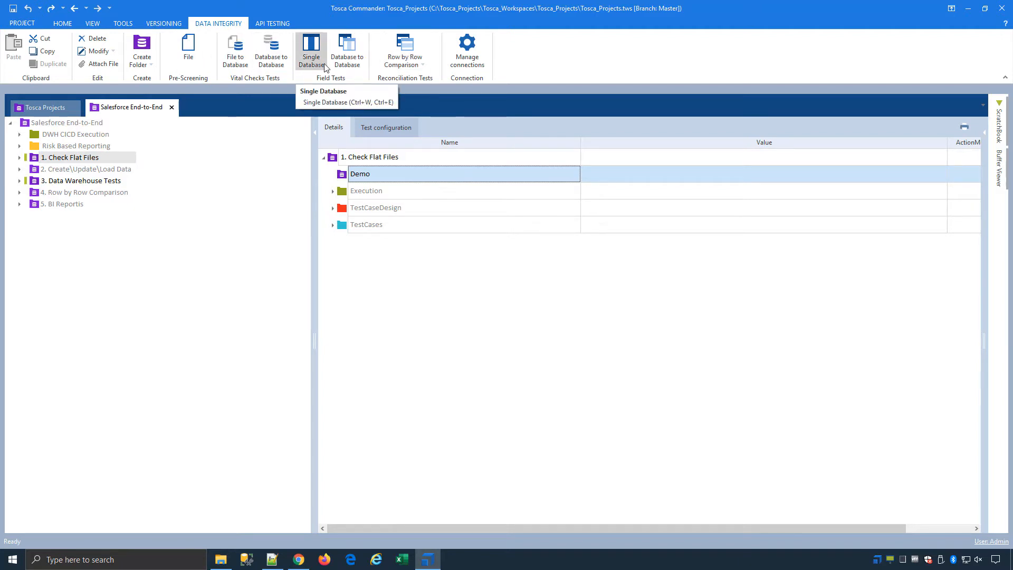
{"action": "left_click", "coordinate": [186, 54]}
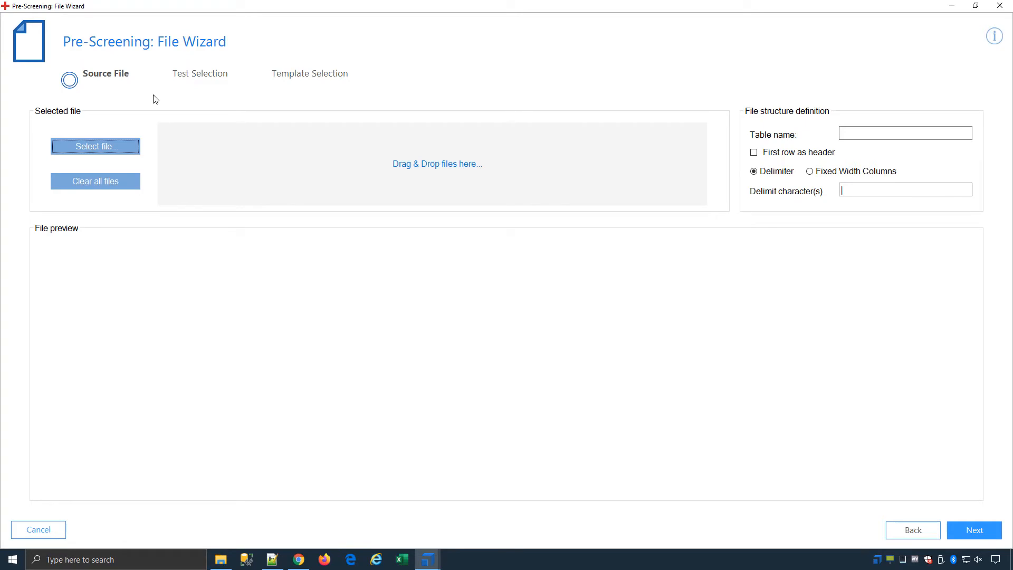
Load contactslist1 - SalesForce.csv from Sales Force - FakeData as source, with first-row column headers.
{"action": "left_click", "coordinate": [116, 145]}
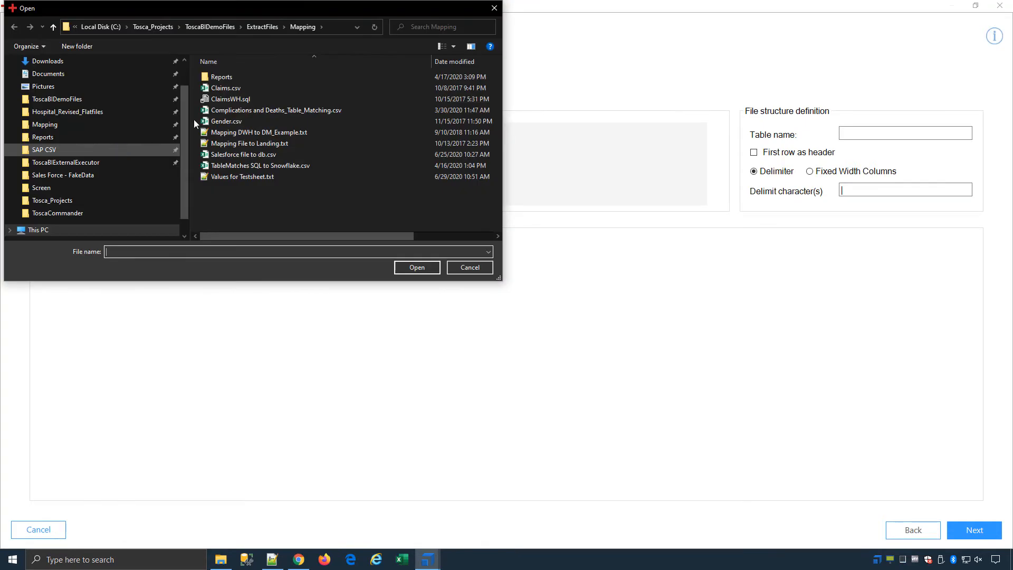
{"action": "left_click", "coordinate": [80, 176]}
{"action": "scroll", "coordinate": [283, 159], "scroll_direction": "down", "scroll_amount": 3}
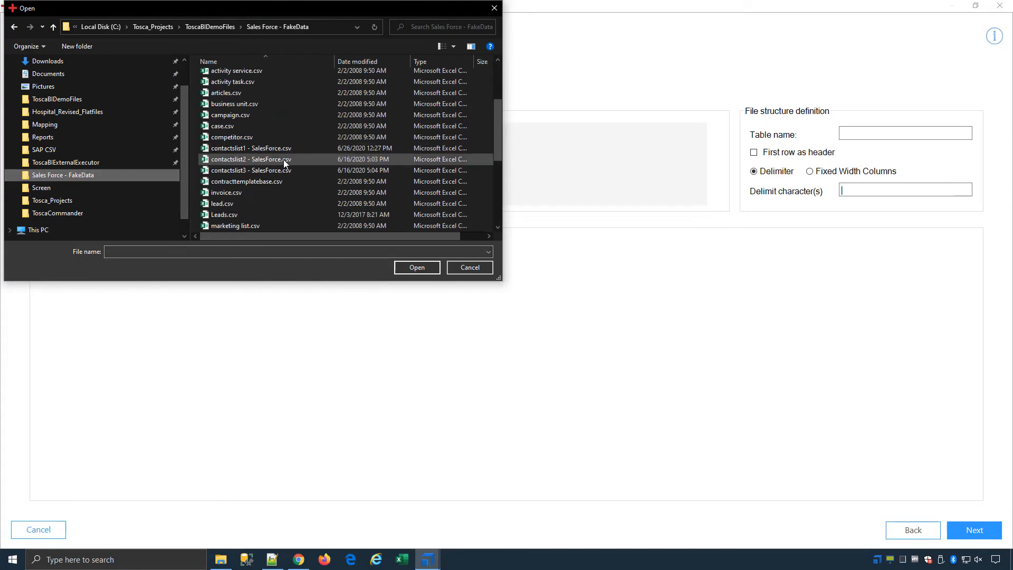
{"action": "double_click", "coordinate": [283, 149]}
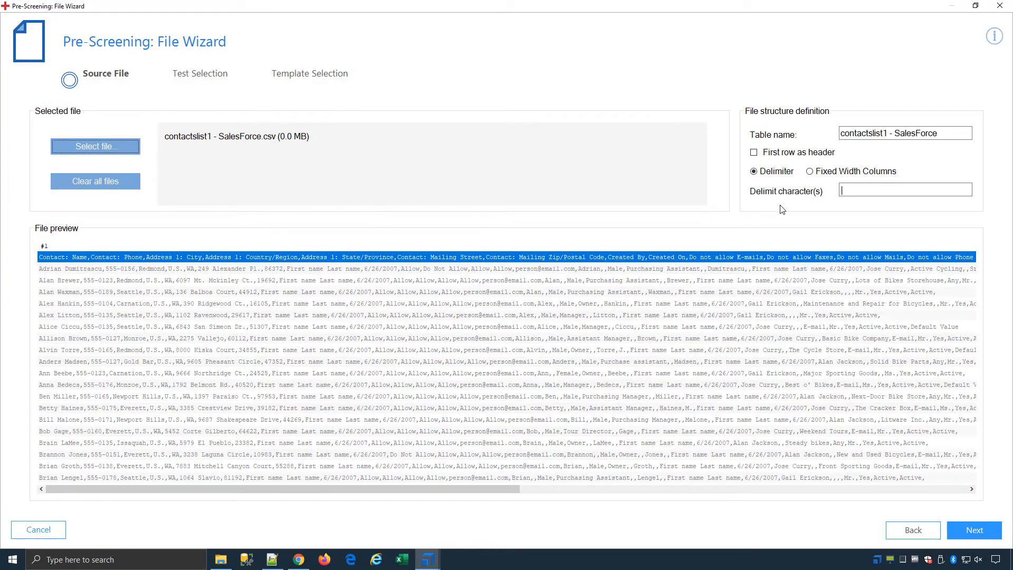
{"action": "left_click", "coordinate": [754, 152]}
{"action": "left_click", "coordinate": [844, 190]}
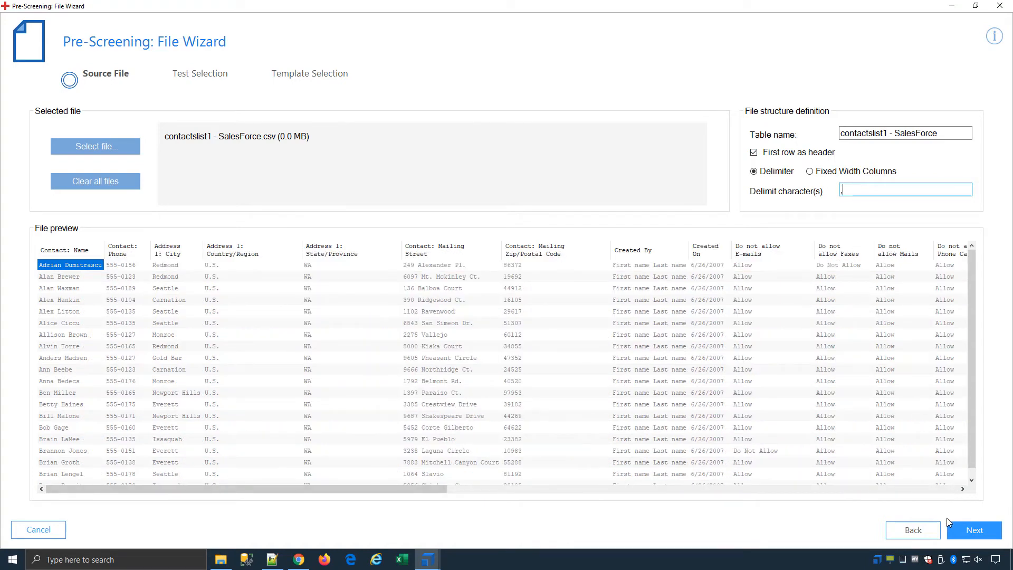
{"action": "left_click", "coordinate": [975, 530]}
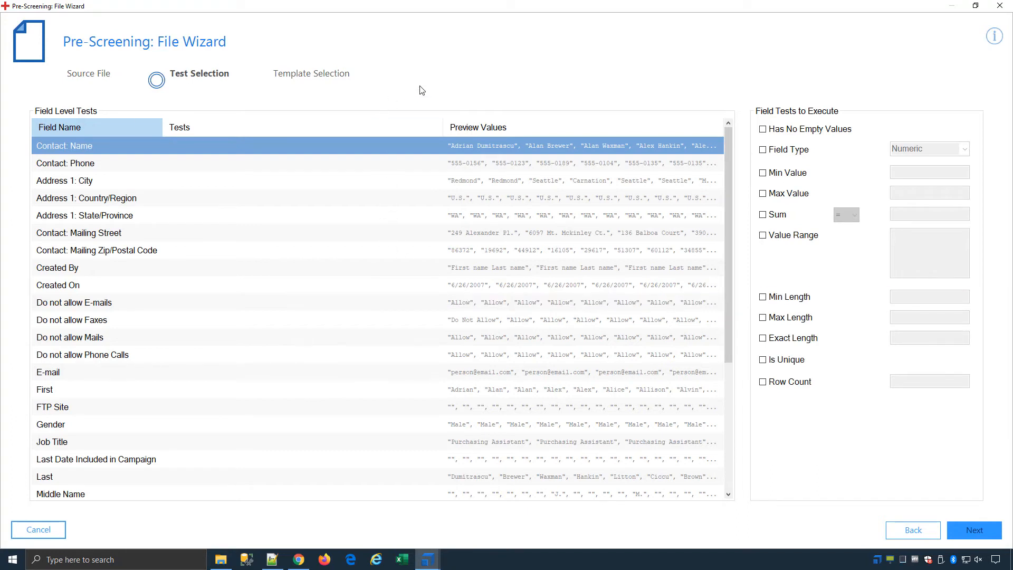
Require Contact: Name non-empty and numeric; give Address 1: City non-empty, min length 3, max 35.
{"action": "left_click", "coordinate": [792, 132]}
{"action": "left_click", "coordinate": [787, 152]}
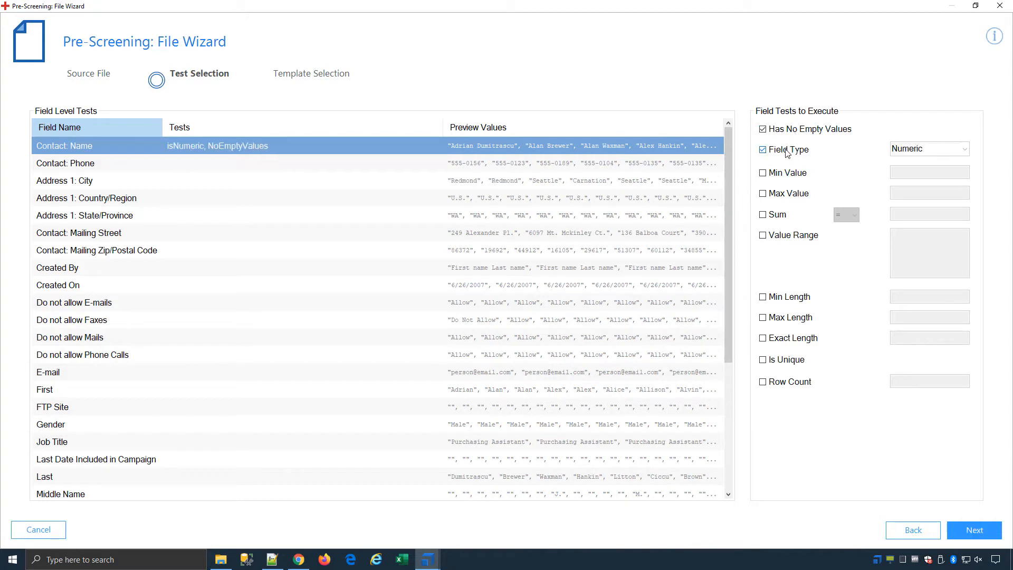
{"action": "left_click", "coordinate": [326, 163]}
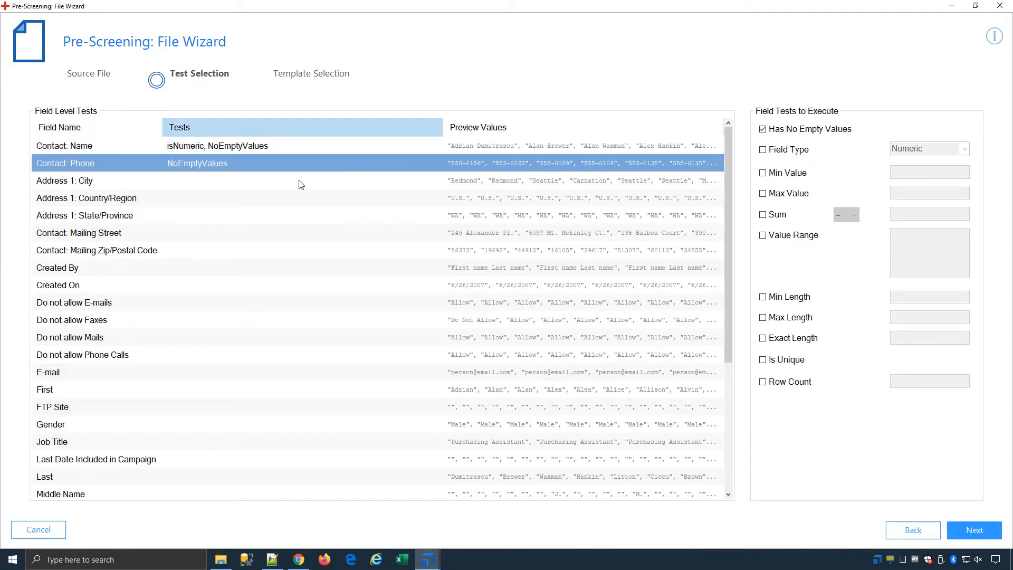
{"action": "left_click", "coordinate": [220, 182]}
{"action": "left_click", "coordinate": [764, 129]}
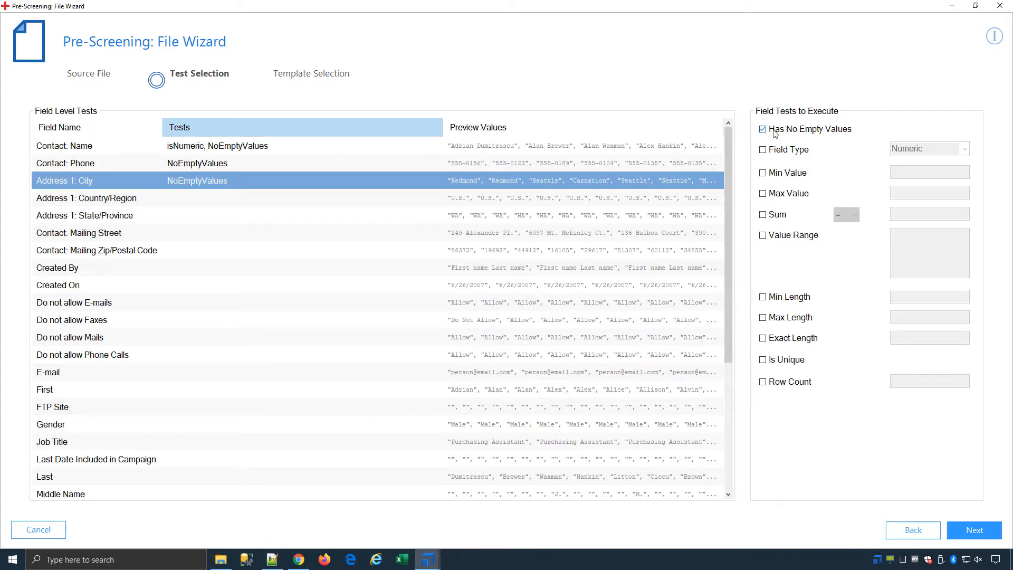
{"action": "left_click", "coordinate": [787, 297]}
{"action": "left_click", "coordinate": [896, 297]}
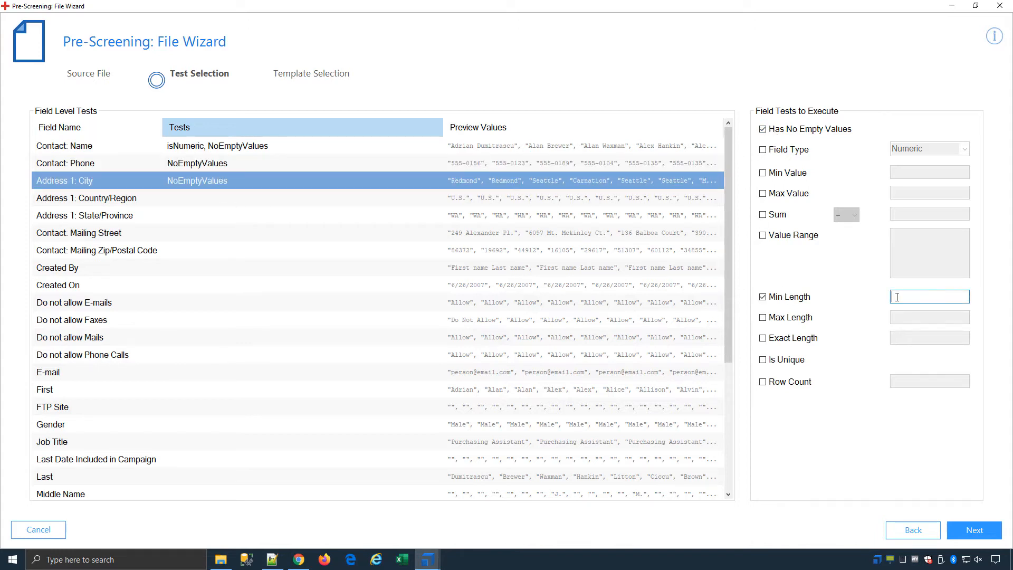
{"action": "type", "text": "3"}
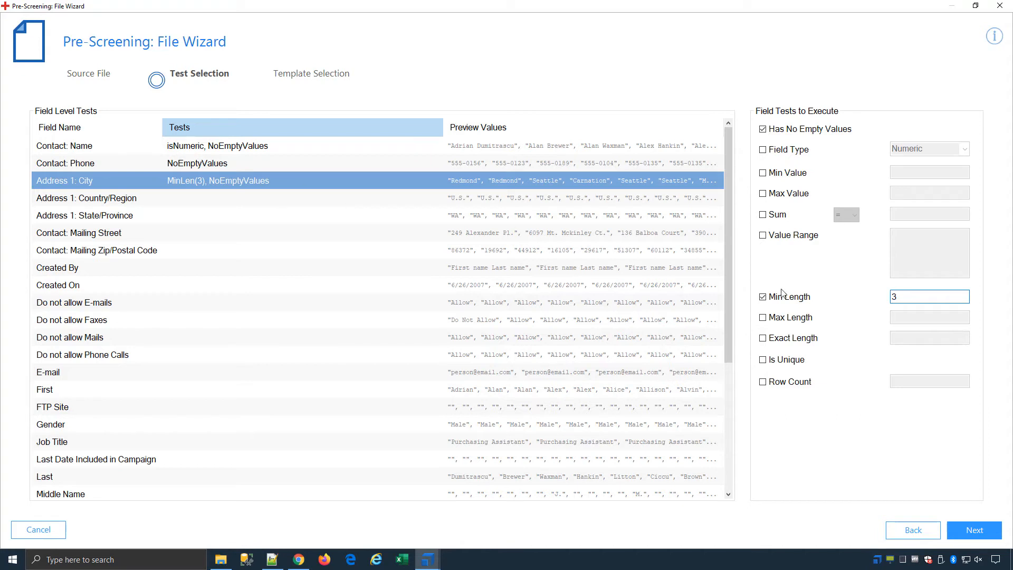
{"action": "left_click", "coordinate": [810, 318]}
{"action": "left_click", "coordinate": [897, 316]}
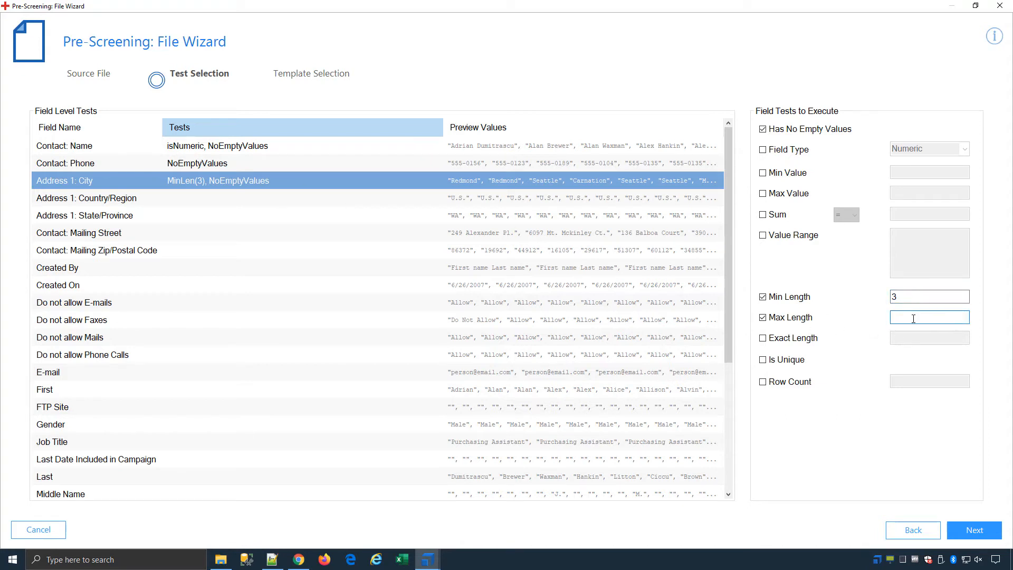
{"action": "type", "text": "35"}
Restrict Address 1: State/Province to the US state codes copied from notes as allowed values.
{"action": "left_click", "coordinate": [225, 199]}
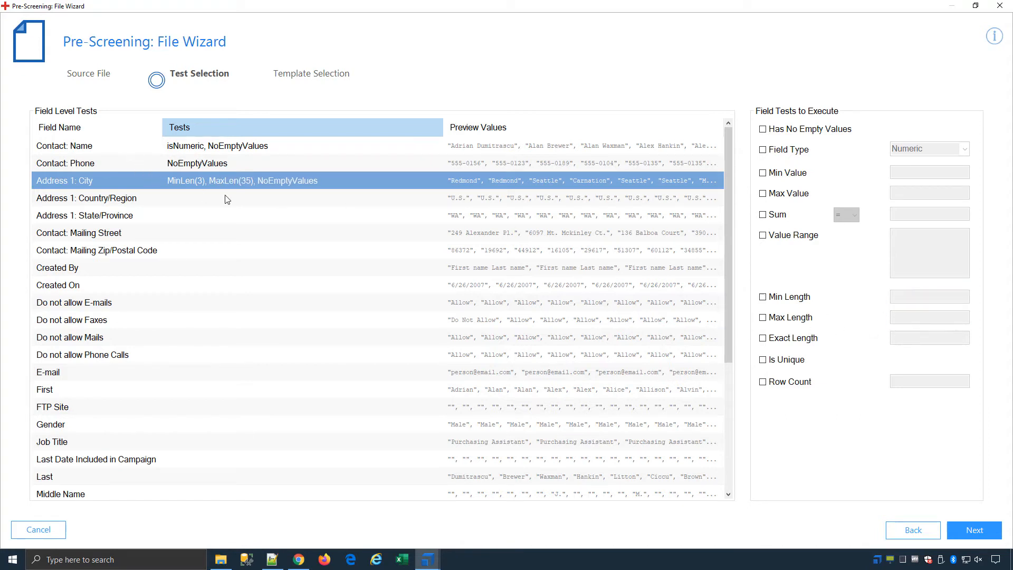
{"action": "left_click", "coordinate": [220, 215]}
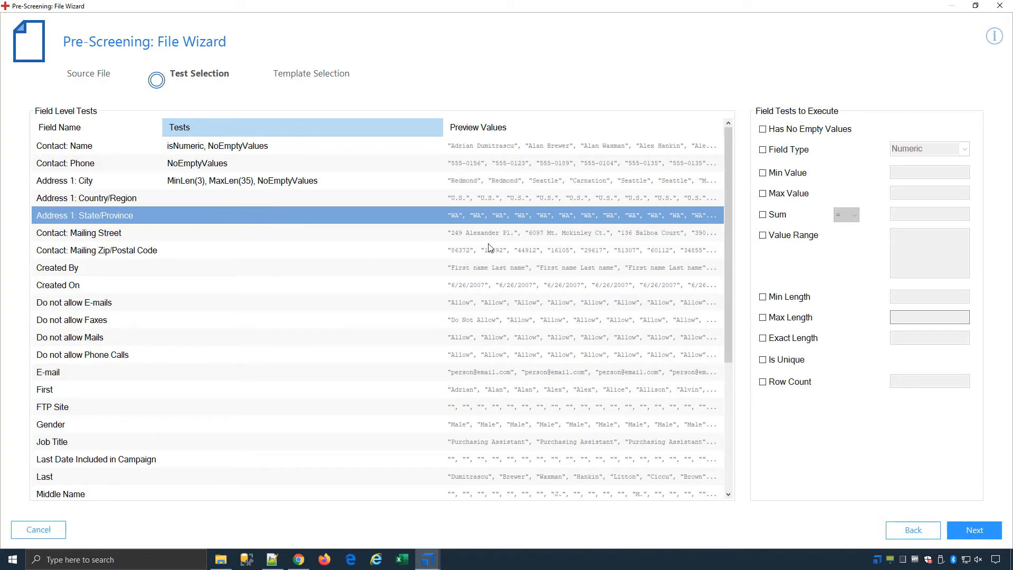
{"action": "left_click", "coordinate": [791, 236]}
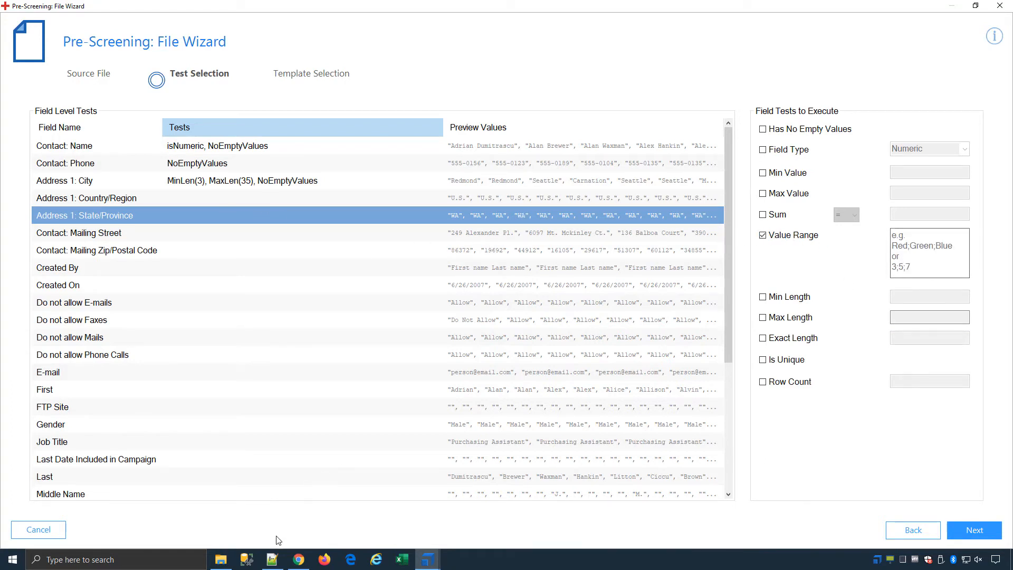
{"action": "left_click", "coordinate": [272, 558]}
{"action": "right_click", "coordinate": [219, 90]}
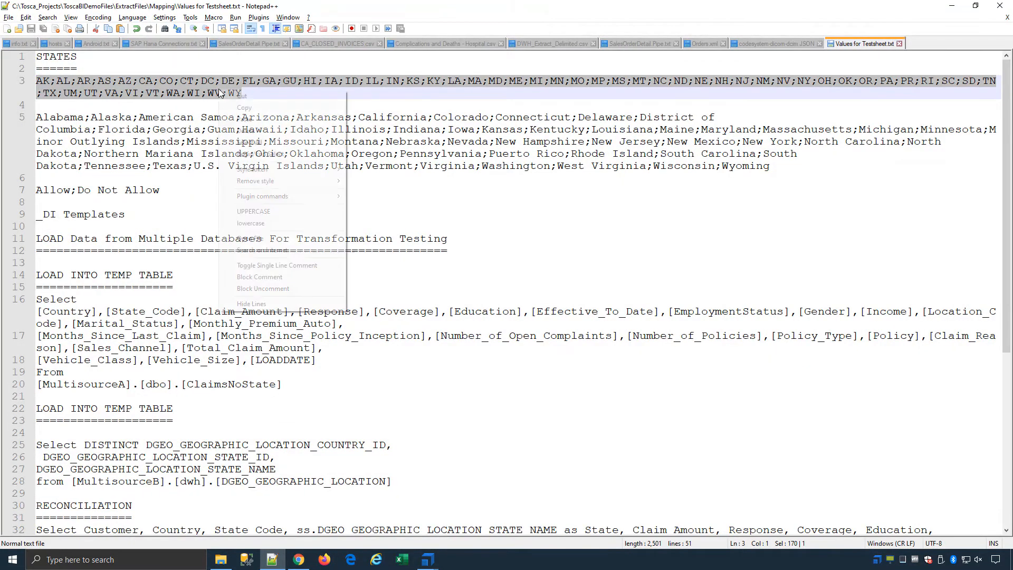
{"action": "left_click", "coordinate": [251, 107]}
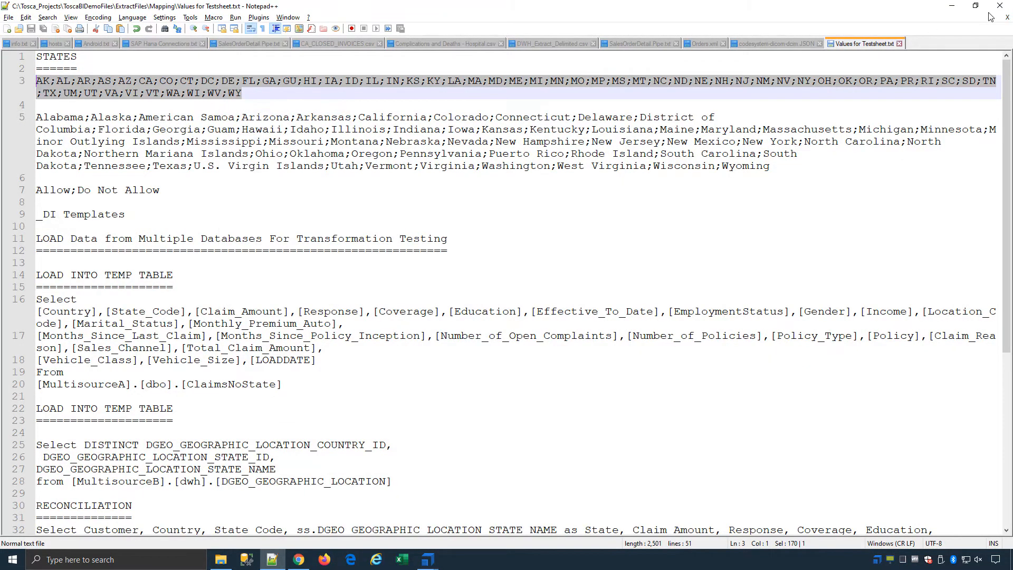
{"action": "left_click", "coordinate": [951, 5]}
{"action": "left_click", "coordinate": [918, 238]}
{"action": "key", "text": "ctrl+v"}
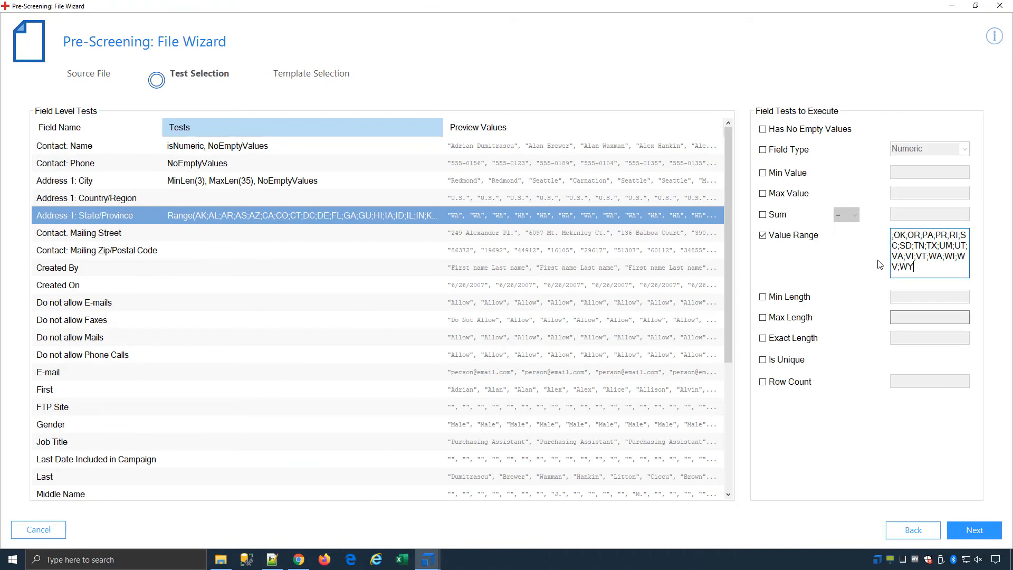
Require Contact: Mailing Street and Do not allow E-mails to have no empty values.
{"action": "left_click", "coordinate": [210, 237]}
{"action": "left_click", "coordinate": [781, 130]}
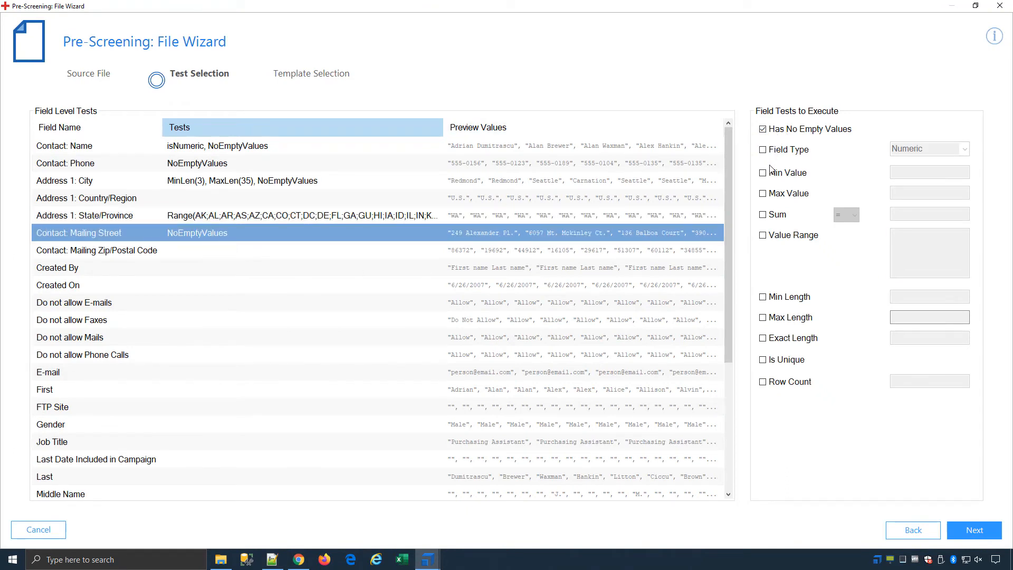
{"action": "left_click", "coordinate": [323, 285]}
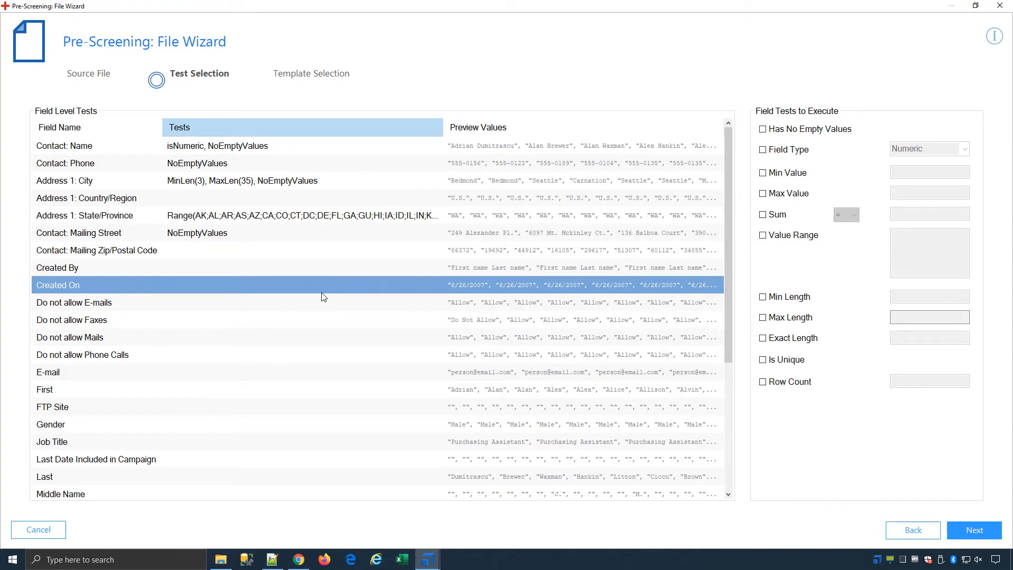
{"action": "left_click", "coordinate": [321, 307]}
{"action": "left_click", "coordinate": [781, 130]}
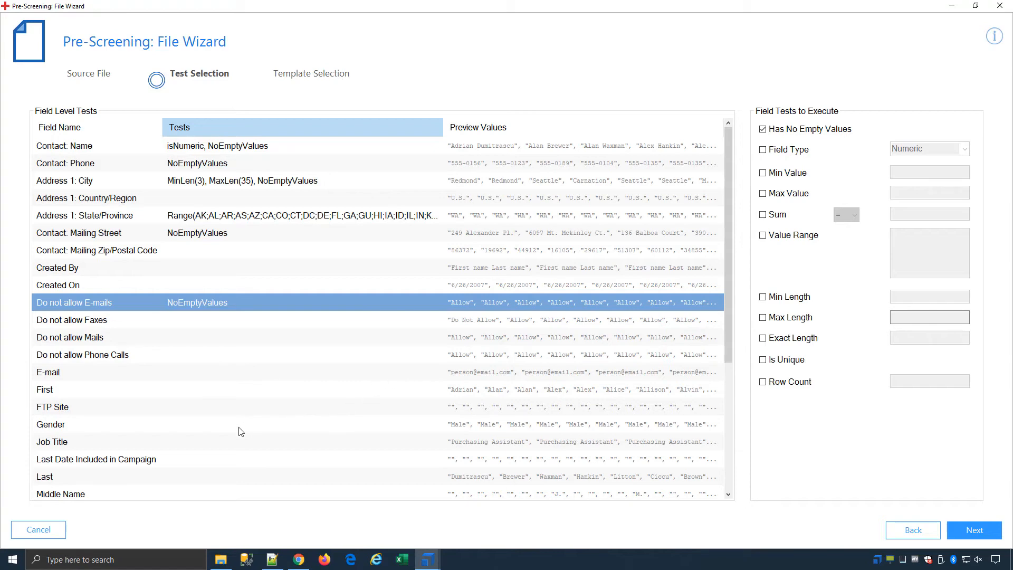
Require Mailing Zip/Postal Code to be non-empty, numeric and unique, then proceed to Template Selection.
{"action": "scroll", "coordinate": [241, 431], "scroll_direction": "down", "scroll_amount": 4}
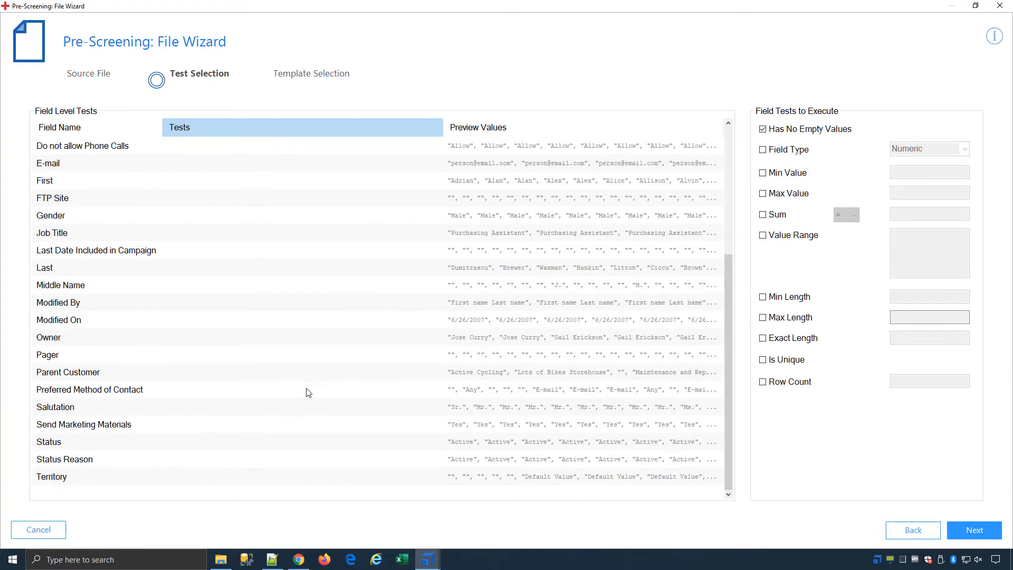
{"action": "scroll", "coordinate": [323, 327], "scroll_direction": "up", "scroll_amount": 4}
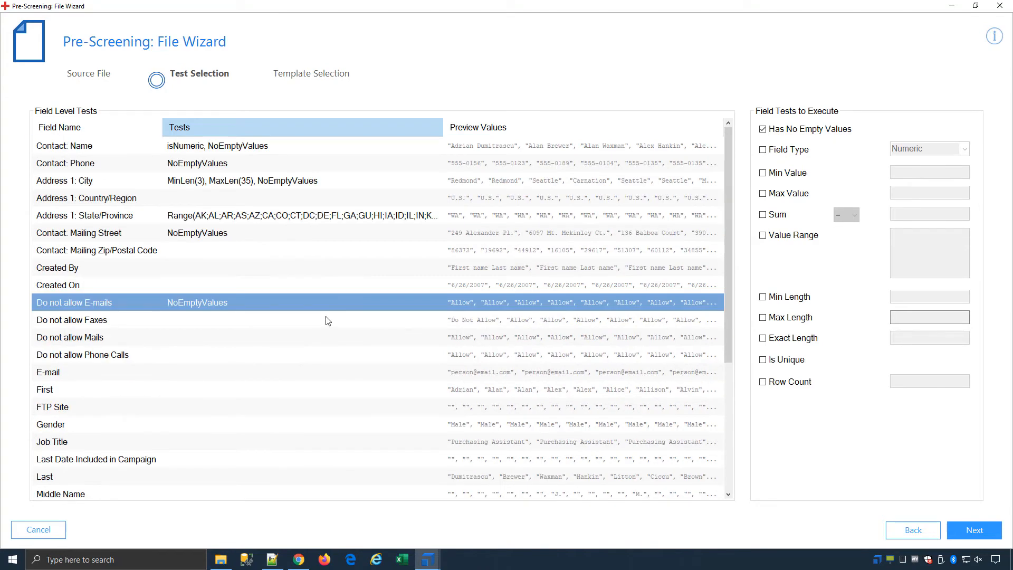
{"action": "left_click", "coordinate": [356, 251]}
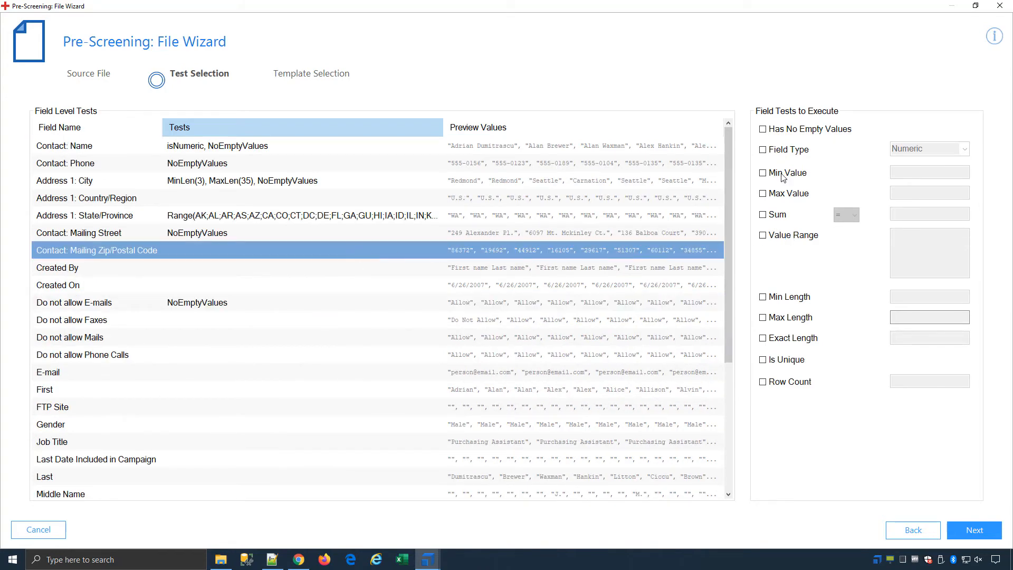
{"action": "left_click", "coordinate": [783, 138]}
{"action": "left_click", "coordinate": [784, 149]}
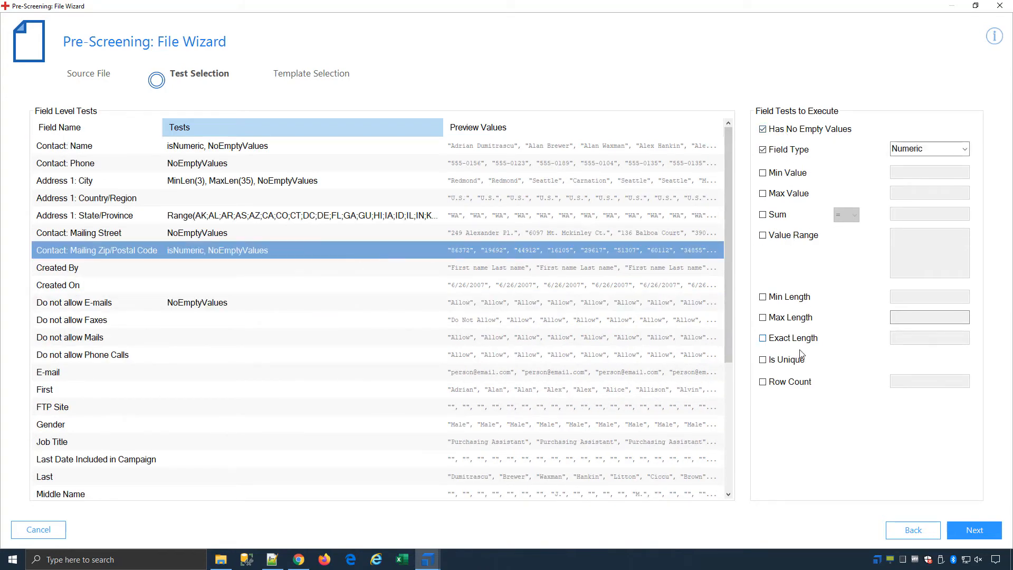
{"action": "left_click", "coordinate": [786, 361]}
{"action": "scroll", "coordinate": [314, 353], "scroll_direction": "down", "scroll_amount": 2}
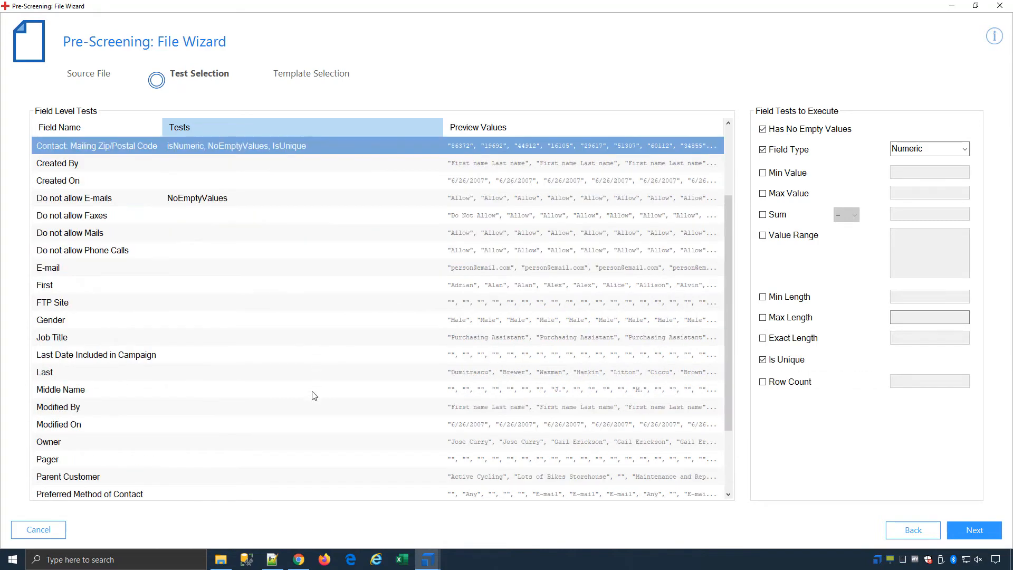
{"action": "scroll", "coordinate": [267, 410], "scroll_direction": "down", "scroll_amount": 2}
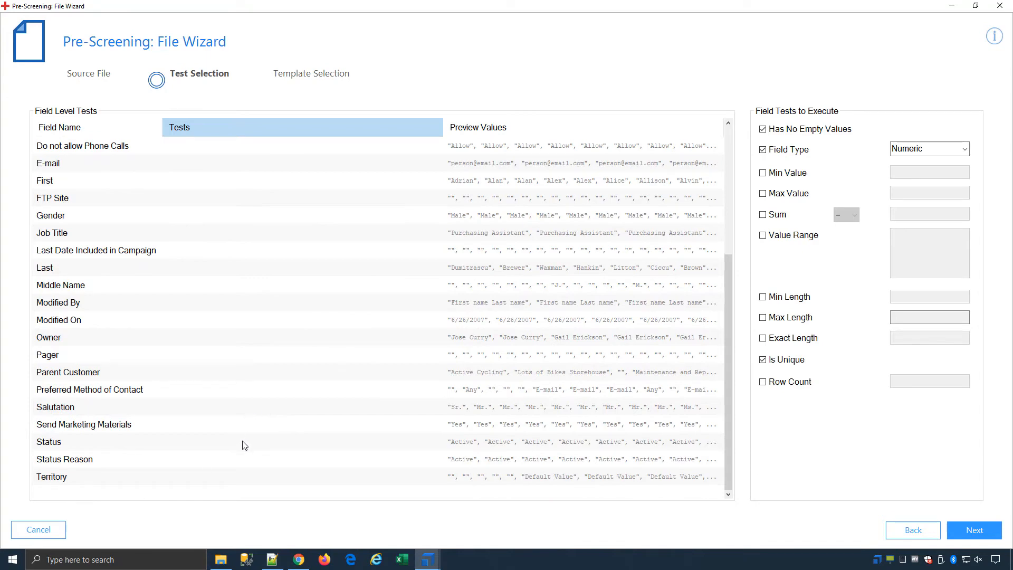
{"action": "scroll", "coordinate": [244, 442], "scroll_direction": "up", "scroll_amount": 4}
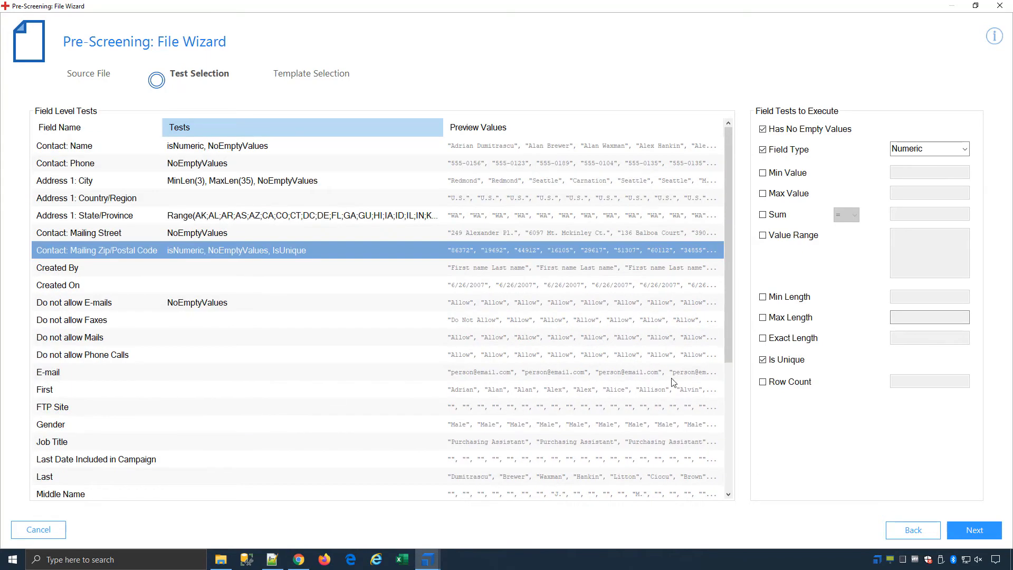
{"action": "left_click", "coordinate": [973, 529]}
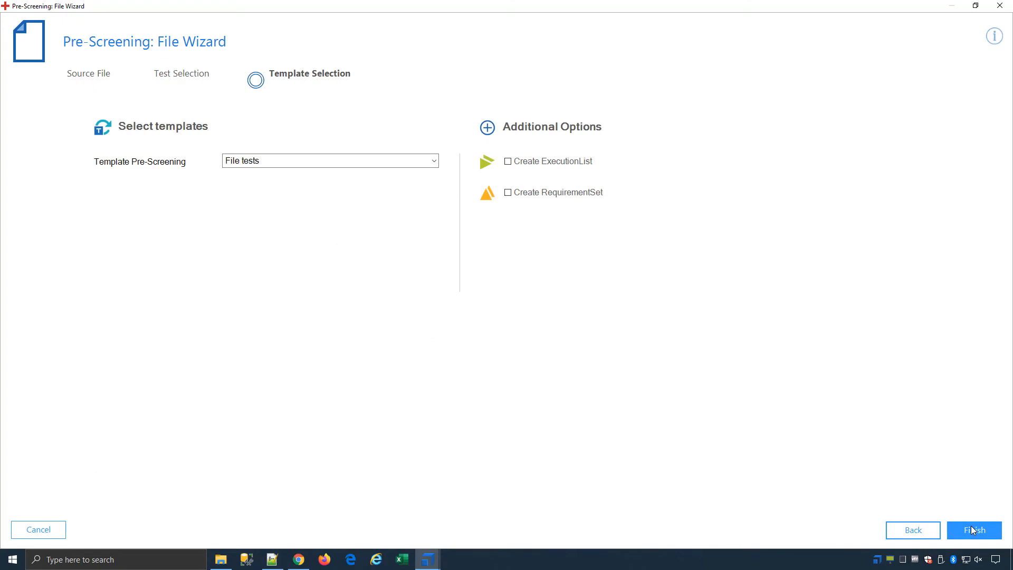
Keep File tests as the pre-screening template, add an ExecutionList and RequirementSet, and finish generation.
{"action": "left_click", "coordinate": [340, 161]}
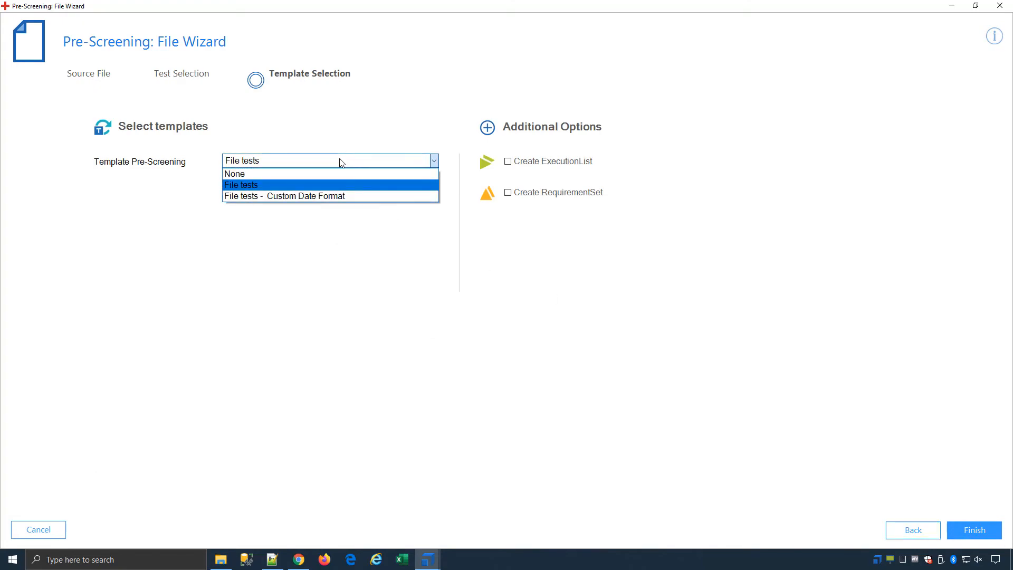
{"action": "left_click", "coordinate": [340, 162]}
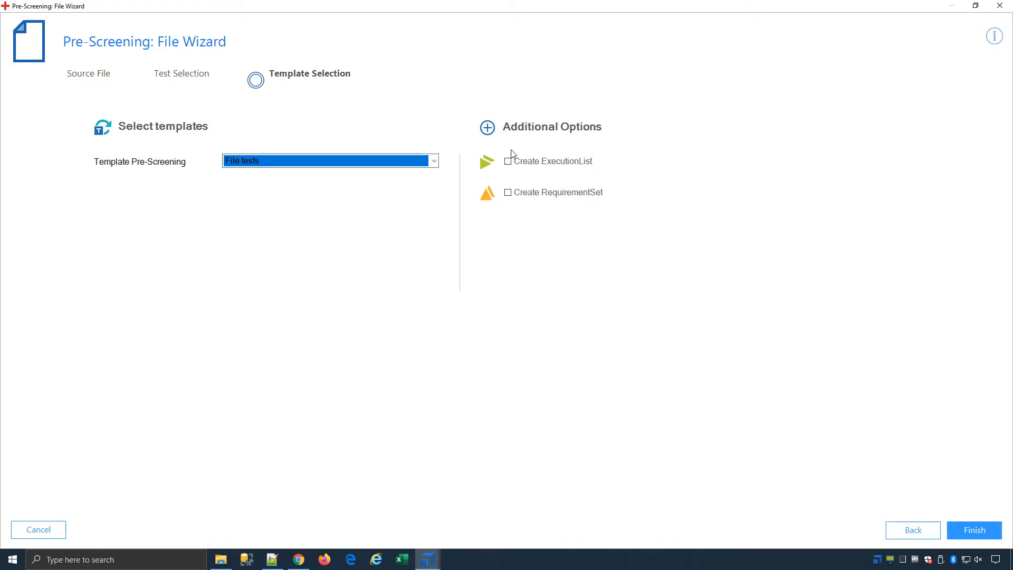
{"action": "left_click", "coordinate": [535, 193]}
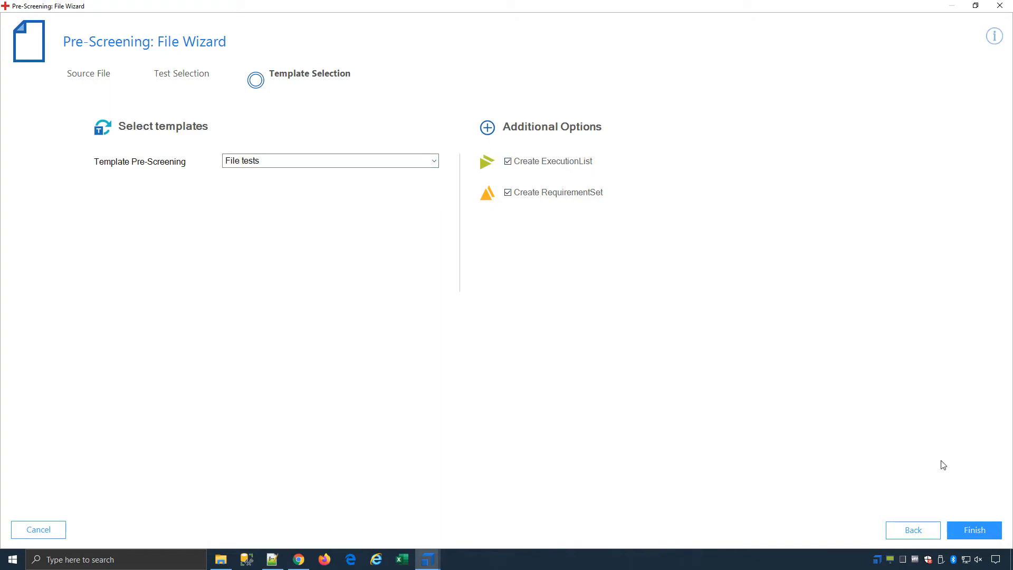
{"action": "left_click", "coordinate": [986, 530]}
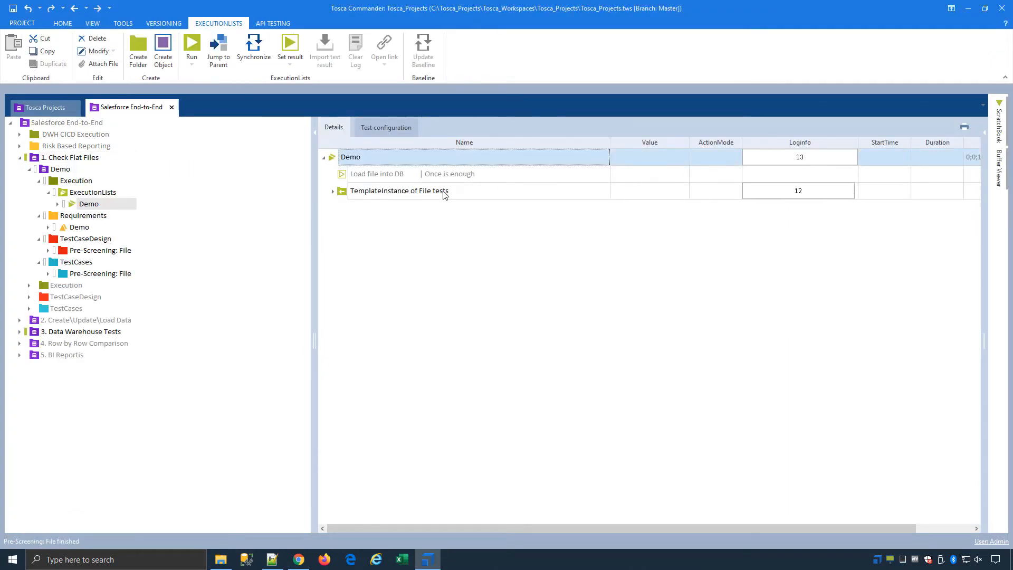
Jump to the State/Province ValueRange test case and inspect its allowed state codes parameter.
{"action": "left_click", "coordinate": [332, 191]}
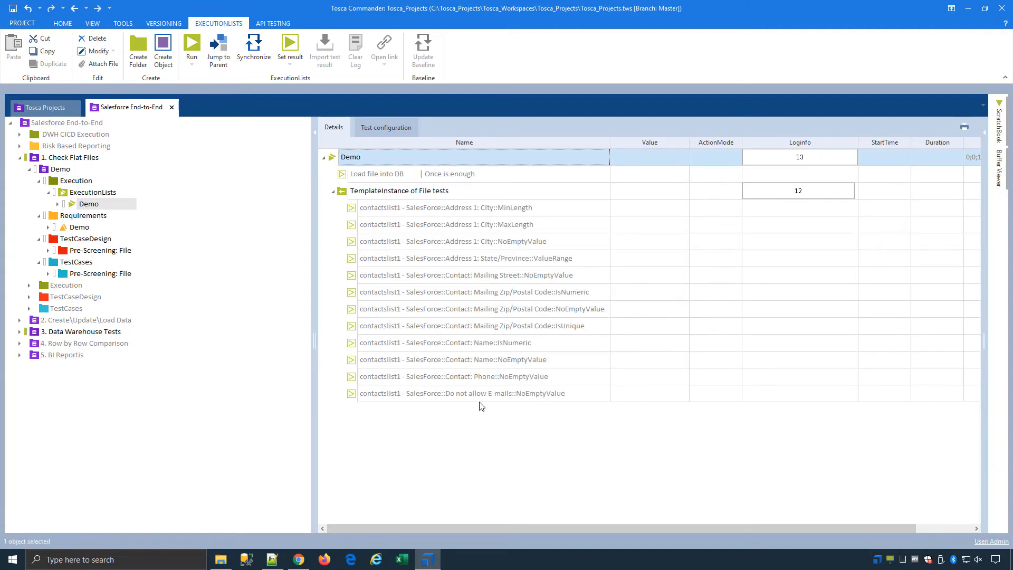
{"action": "left_click", "coordinate": [536, 262]}
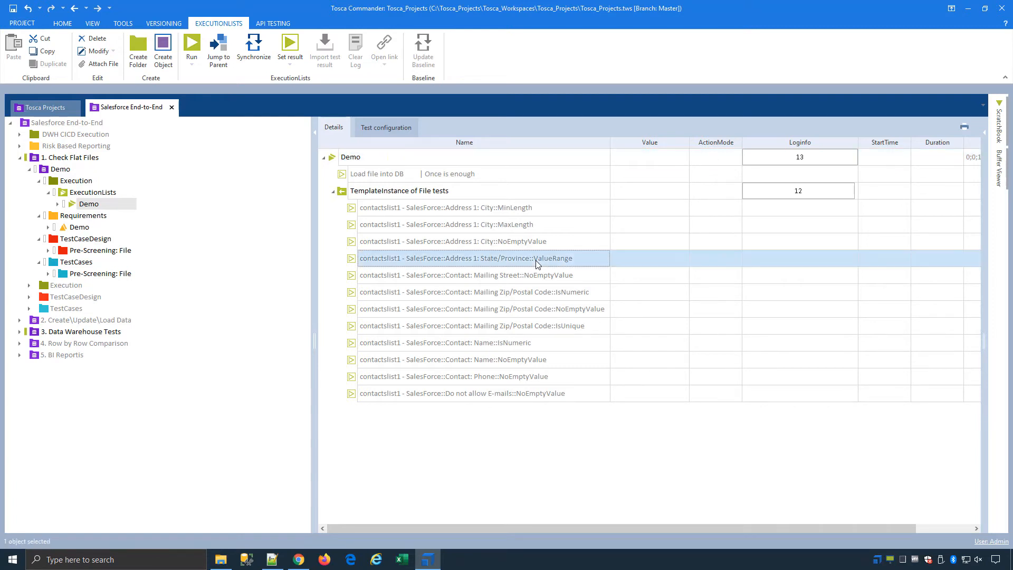
{"action": "right_click", "coordinate": [541, 260]}
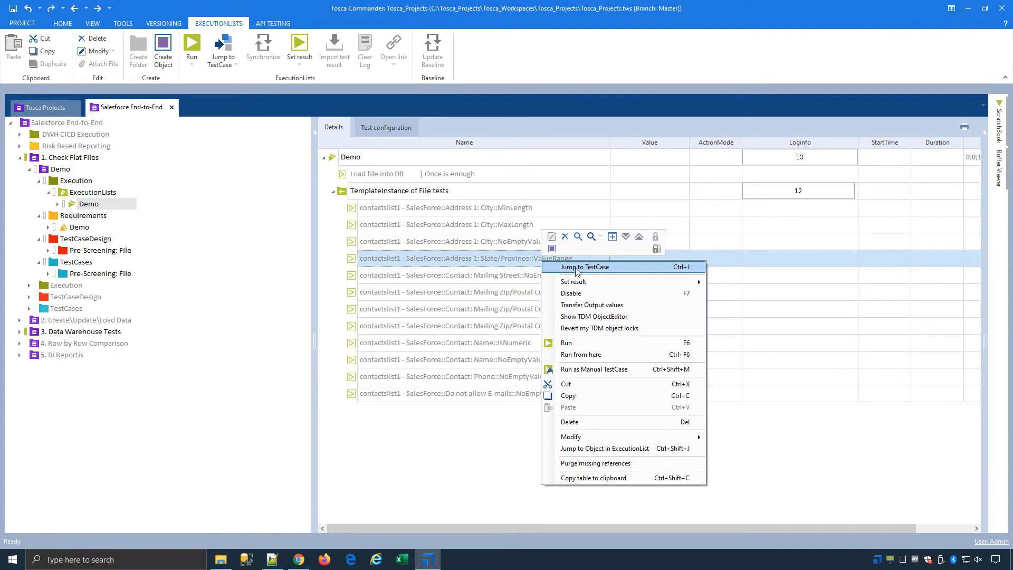
{"action": "left_click", "coordinate": [576, 268]}
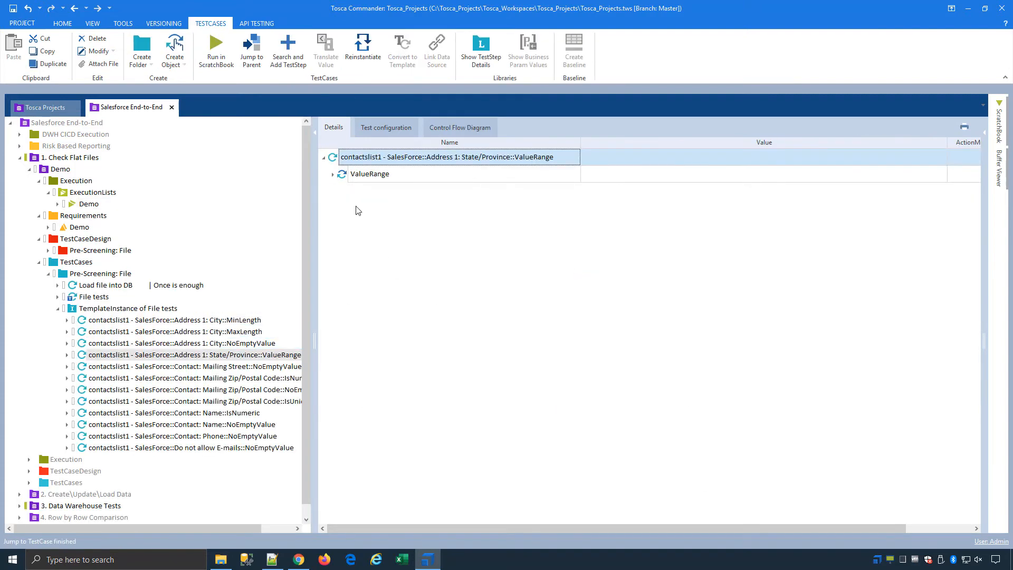
{"action": "right_click", "coordinate": [377, 177]}
{"action": "left_click", "coordinate": [459, 154]}
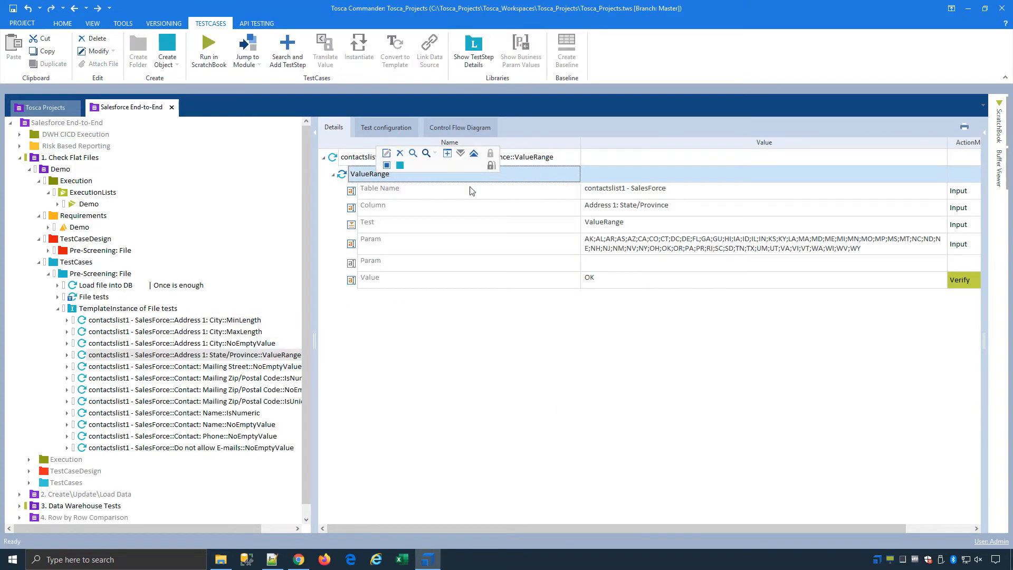
{"action": "left_click", "coordinate": [815, 243]}
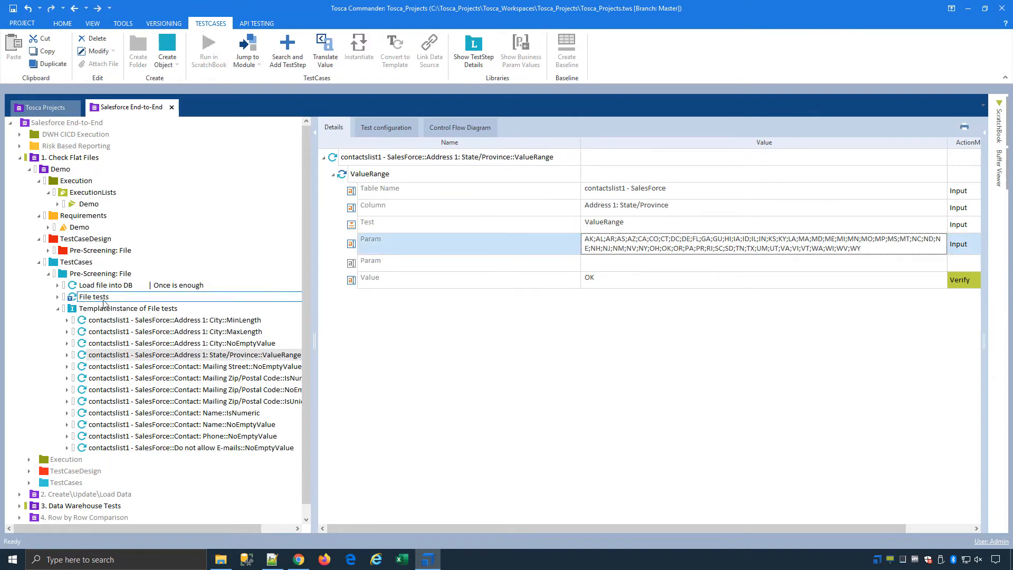
Open the contactslist1 - SalesForce design sheet under Pre-Screening: File and select the ValueRange values.
{"action": "left_click", "coordinate": [92, 299]}
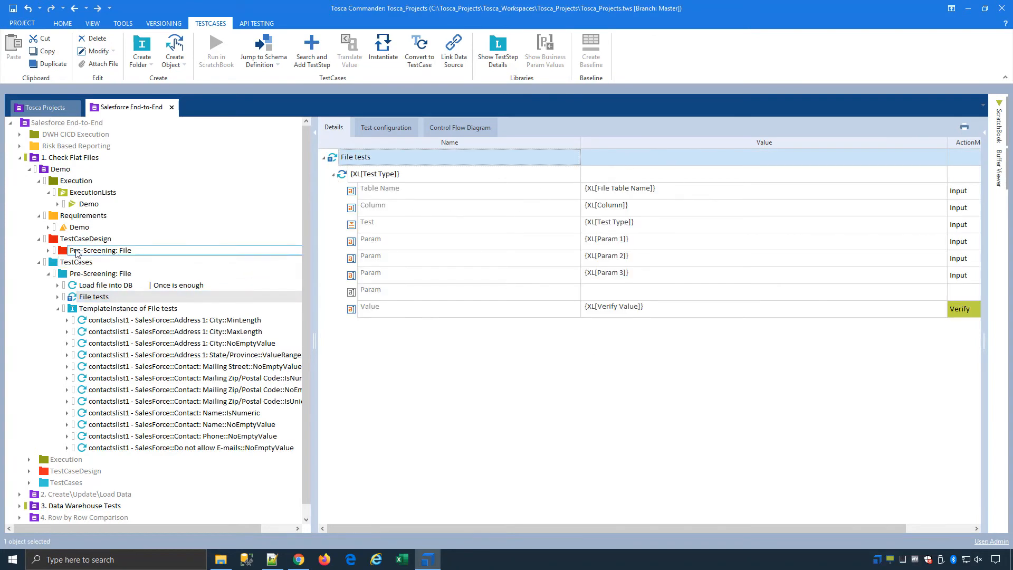
{"action": "left_click", "coordinate": [49, 250]}
{"action": "left_click", "coordinate": [120, 262]}
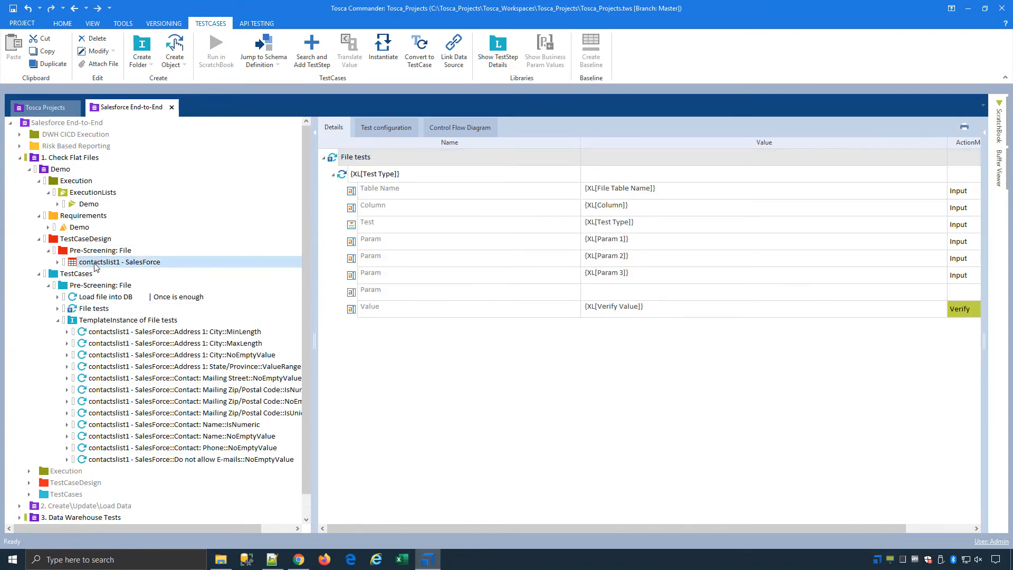
{"action": "left_click", "coordinate": [888, 452]}
{"action": "triple_click", "coordinate": [831, 451]}
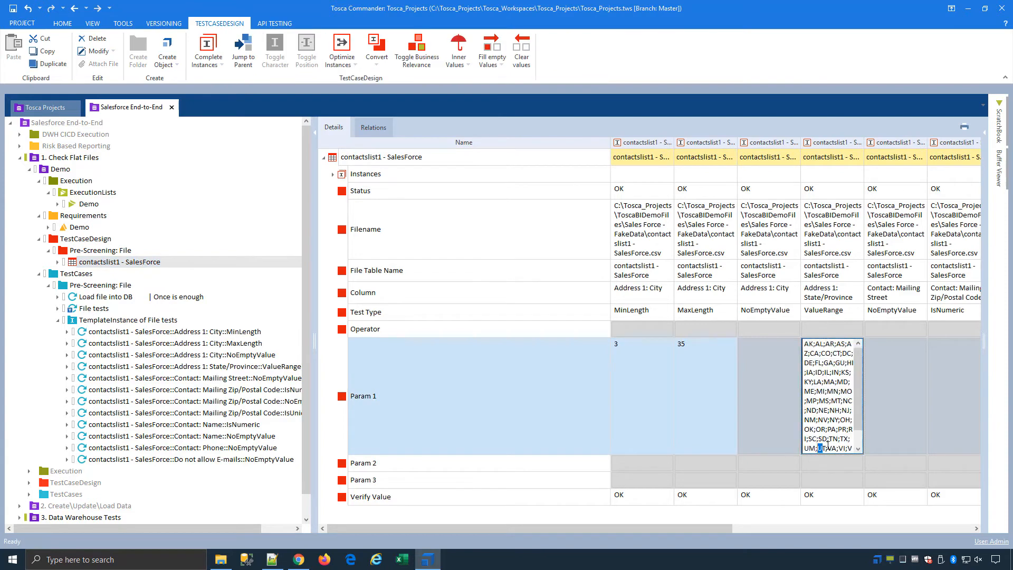
Append ZZZ to the ValueRange allowed State/Province values in the design sheet.
{"action": "left_click", "coordinate": [834, 447]}
{"action": "triple_click", "coordinate": [843, 448]}
{"action": "left_click", "coordinate": [843, 447]}
{"action": "left_click_drag", "start_coordinate": [857, 418], "coordinate": [856, 450]}
{"action": "left_click", "coordinate": [869, 433]}
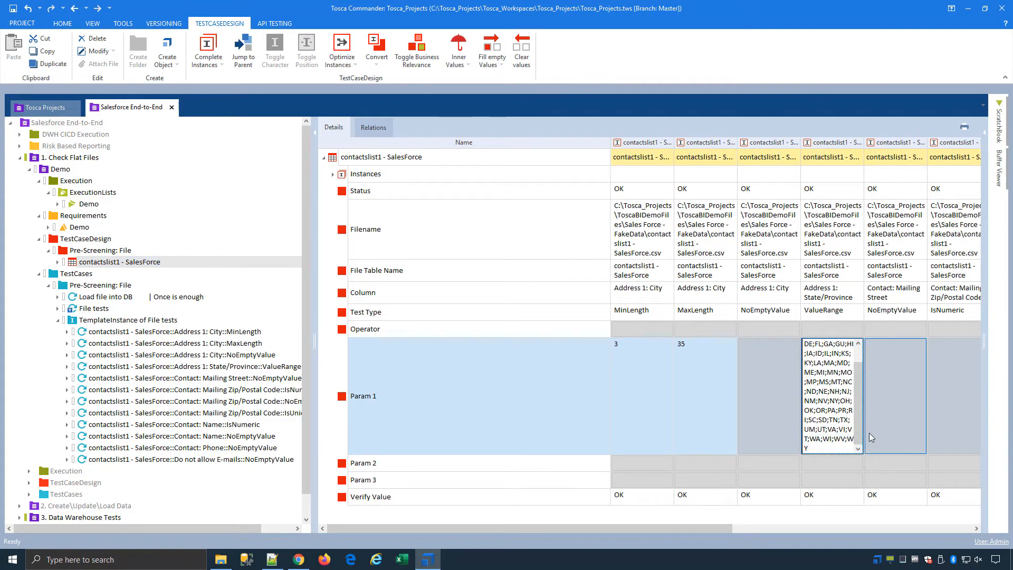
{"action": "type", "text": "ZZZ"}
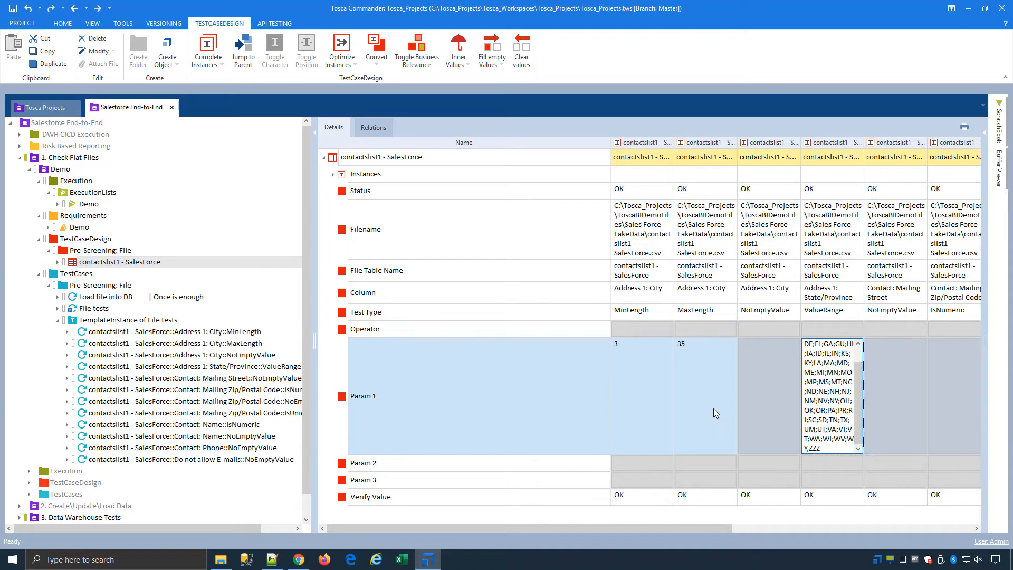
Reinstantiate the File tests TemplateInstance and confirm ZZZ now ends the ValueRange state list.
{"action": "left_click", "coordinate": [107, 320]}
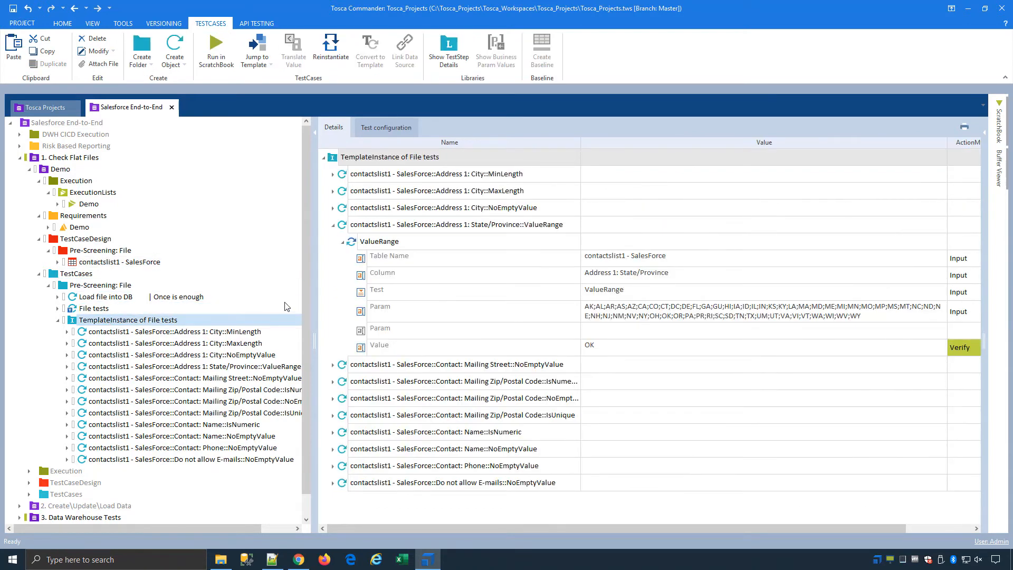
{"action": "left_click", "coordinate": [339, 68]}
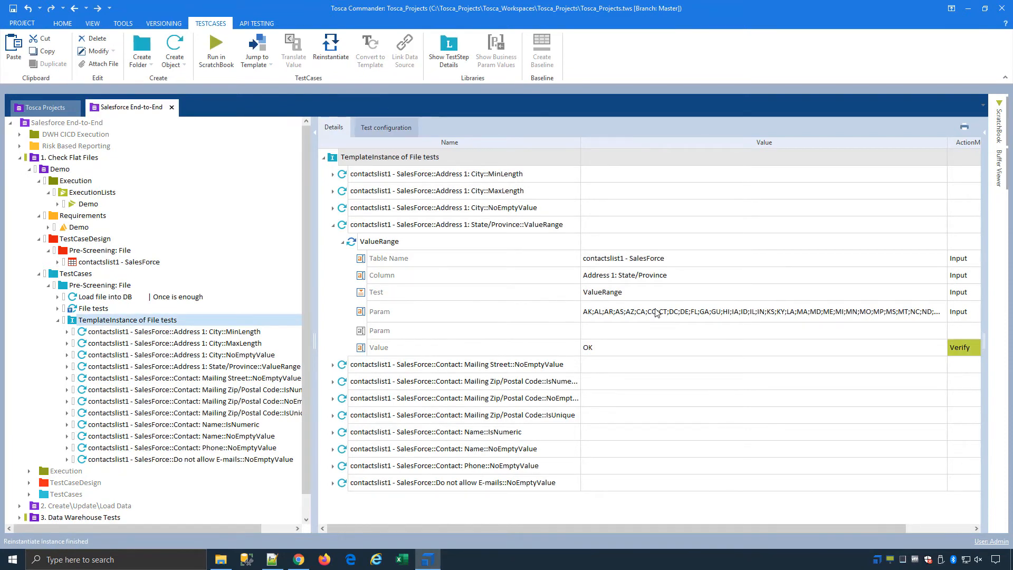
{"action": "left_click", "coordinate": [690, 314]}
{"action": "left_click_drag", "start_coordinate": [870, 317], "coordinate": [549, 315]}
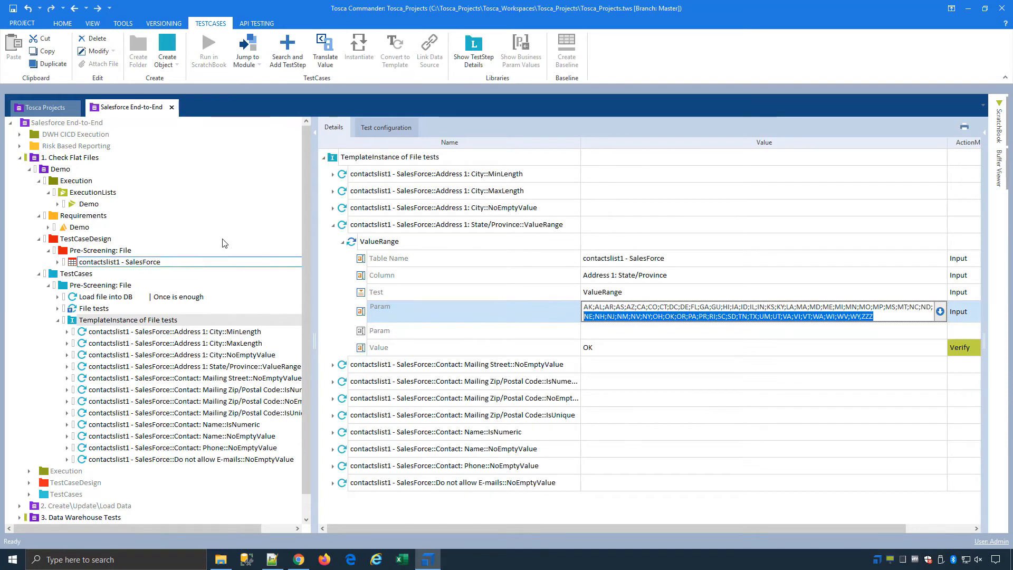
{"action": "left_click", "coordinate": [55, 169]}
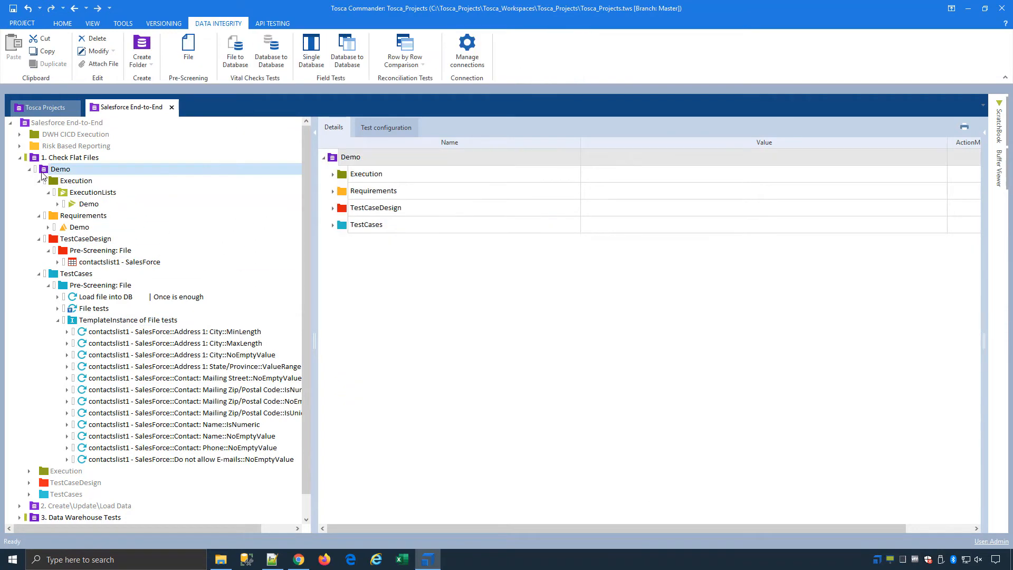
Review the Import and Update Contacts into Salesforce test case steps, revealing ActionMode and DataType columns.
{"action": "left_click", "coordinate": [29, 169]}
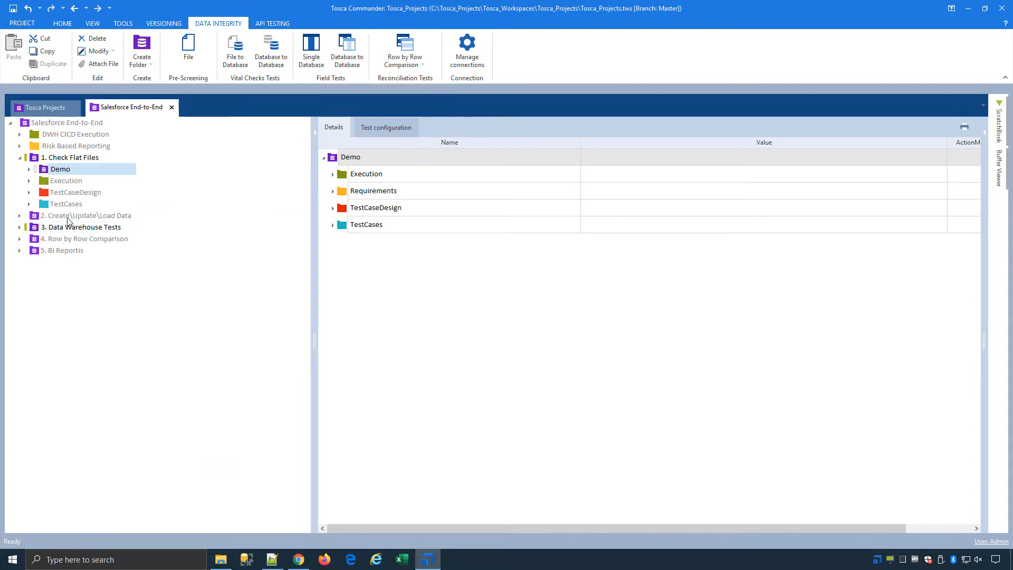
{"action": "left_click", "coordinate": [20, 157]}
{"action": "left_click", "coordinate": [79, 168]}
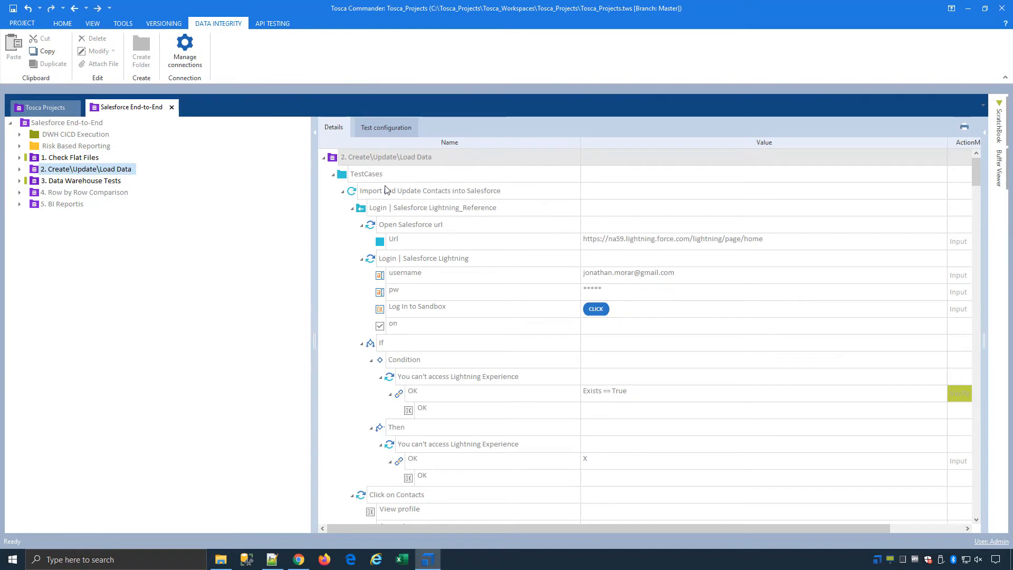
{"action": "double_click", "coordinate": [352, 192]}
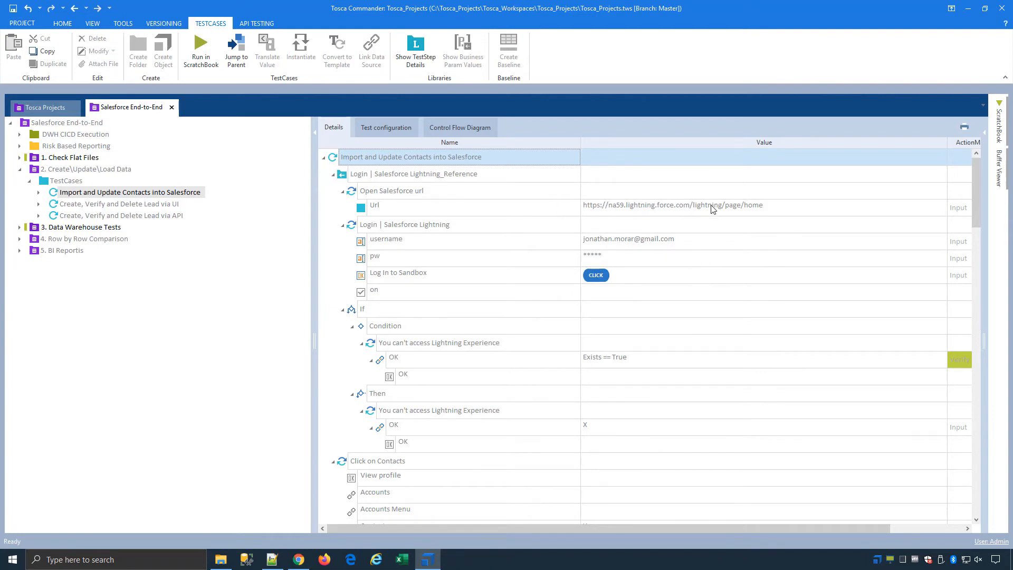
{"action": "scroll", "coordinate": [674, 269], "scroll_direction": "down", "scroll_amount": 15}
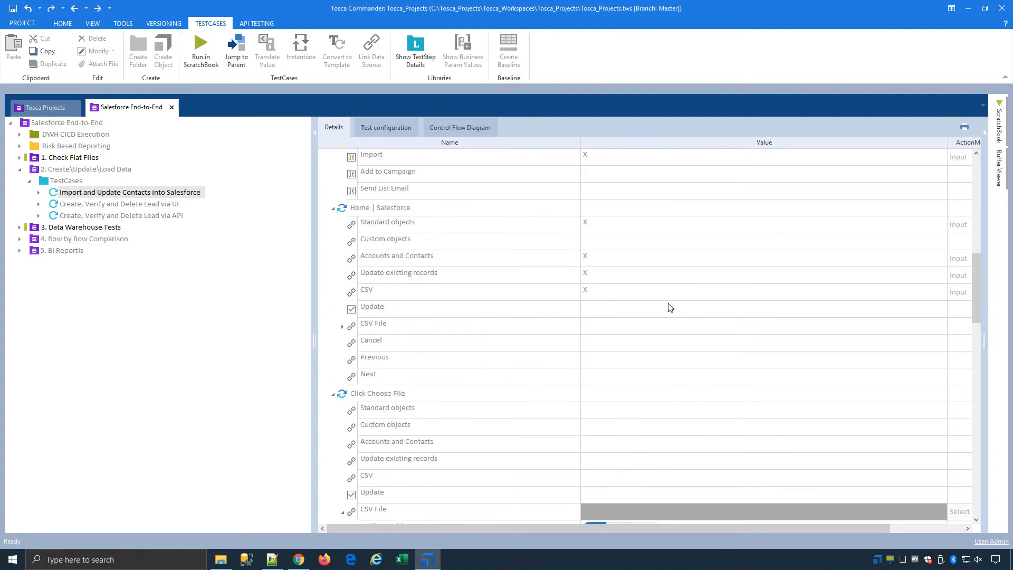
{"action": "scroll", "coordinate": [669, 305], "scroll_direction": "down", "scroll_amount": 5}
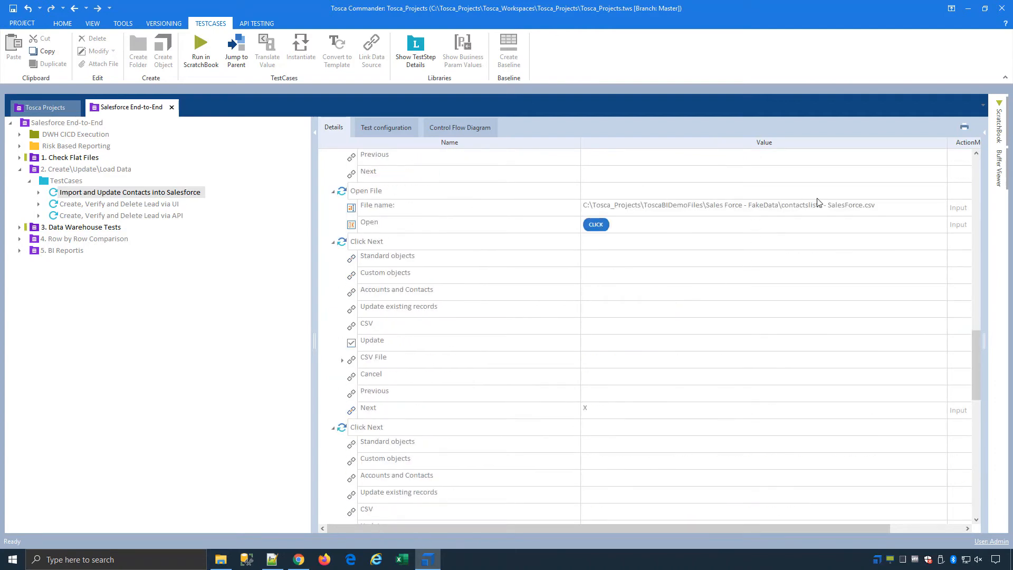
{"action": "scroll", "coordinate": [641, 268], "scroll_direction": "down", "scroll_amount": 4}
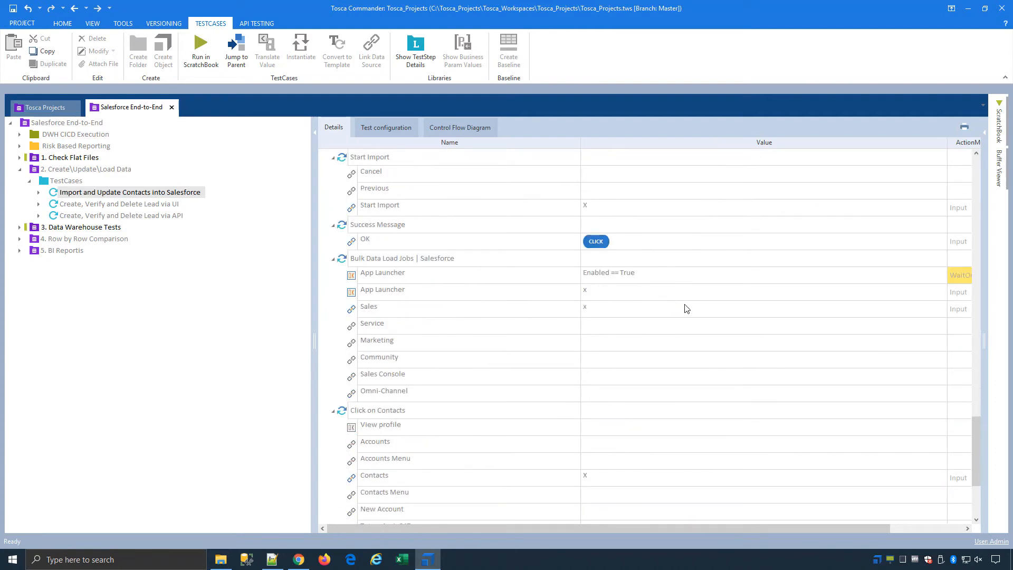
{"action": "scroll", "coordinate": [686, 311], "scroll_direction": "down", "scroll_amount": 3}
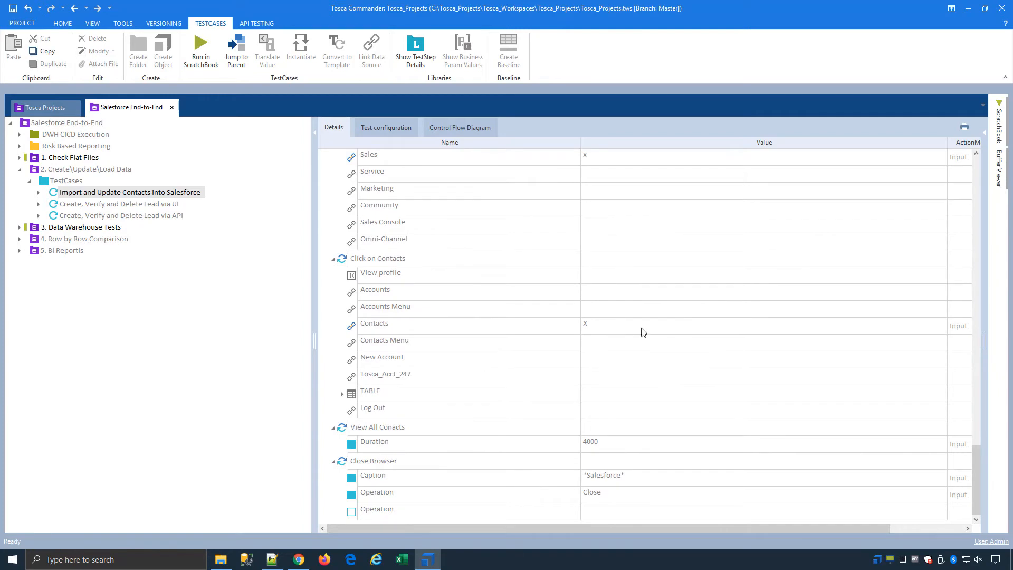
{"action": "scroll", "coordinate": [545, 277], "scroll_direction": "up", "scroll_amount": 10}
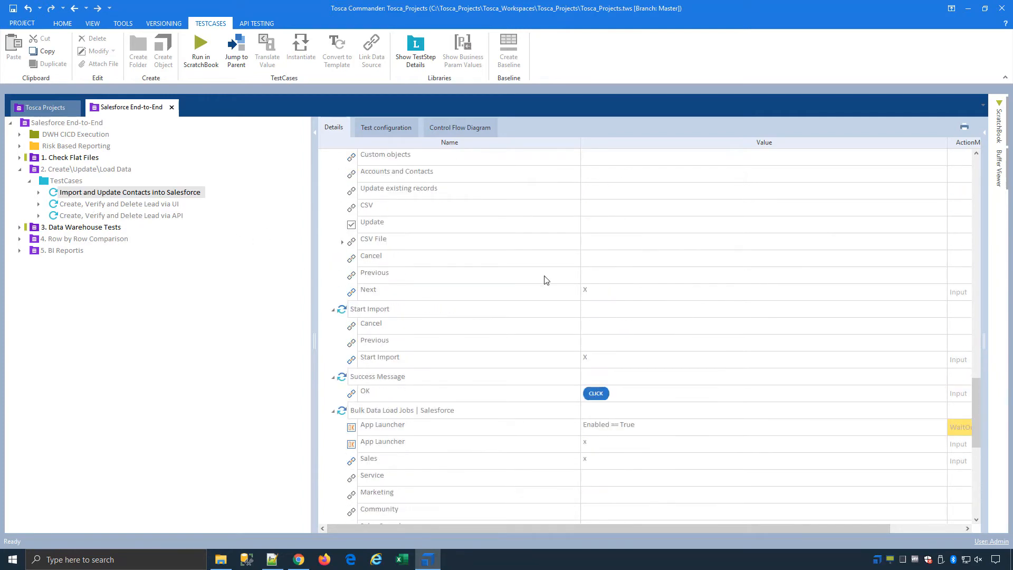
{"action": "left_click_drag", "start_coordinate": [580, 145], "coordinate": [488, 145]}
{"action": "scroll", "coordinate": [614, 269], "scroll_direction": "up", "scroll_amount": 7}
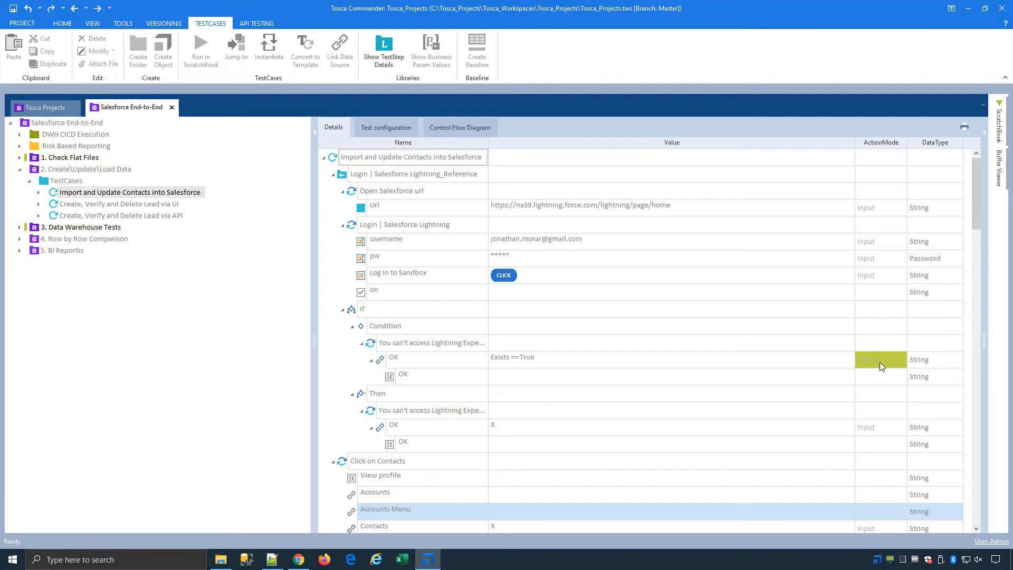
Compare the Create, Verify and Delete Lead via UI and via API test case steps.
{"action": "left_click", "coordinate": [132, 216]}
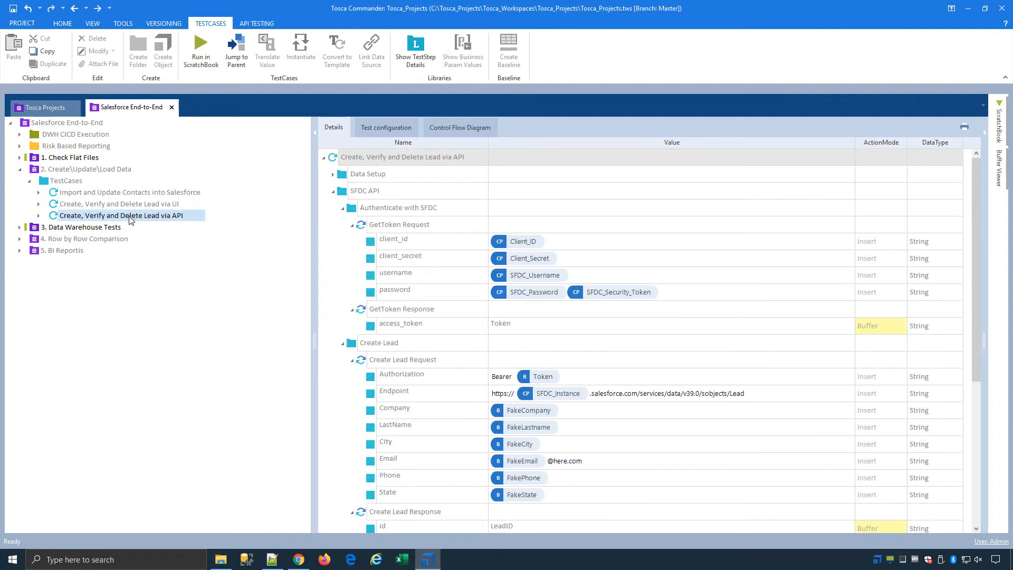
{"action": "left_click", "coordinate": [144, 206]}
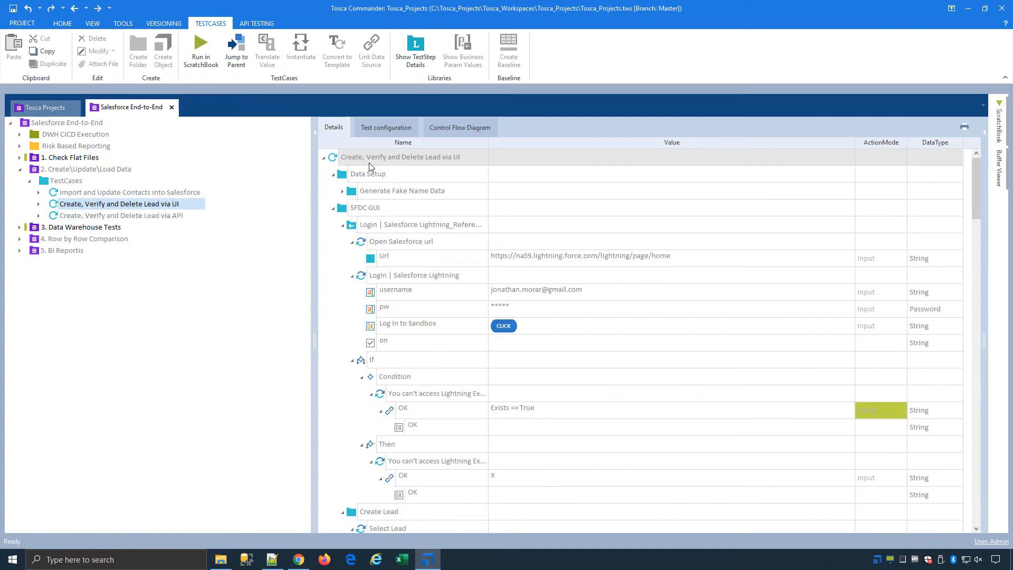
{"action": "scroll", "coordinate": [466, 318], "scroll_direction": "down", "scroll_amount": 20}
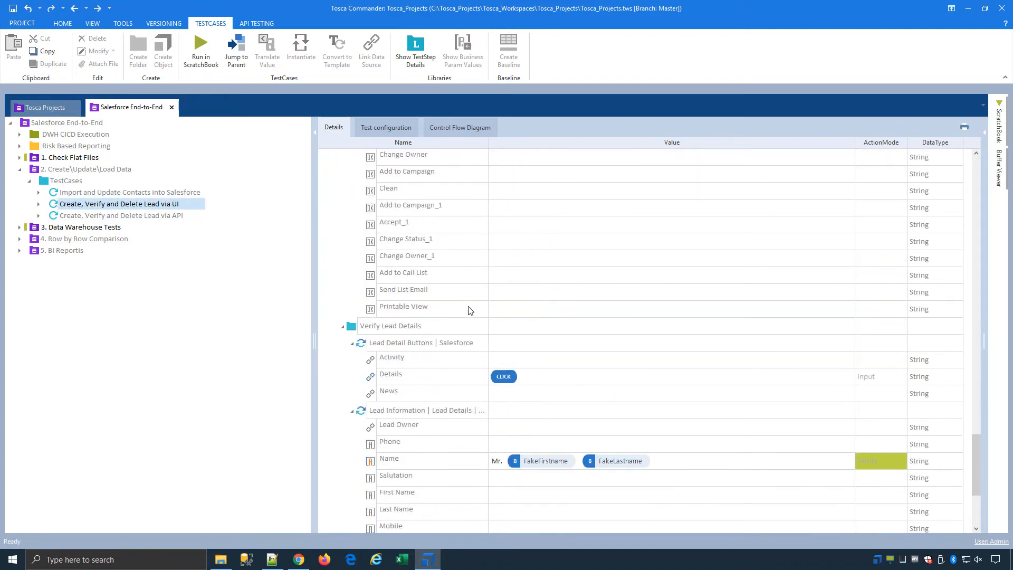
{"action": "left_click", "coordinate": [116, 215]}
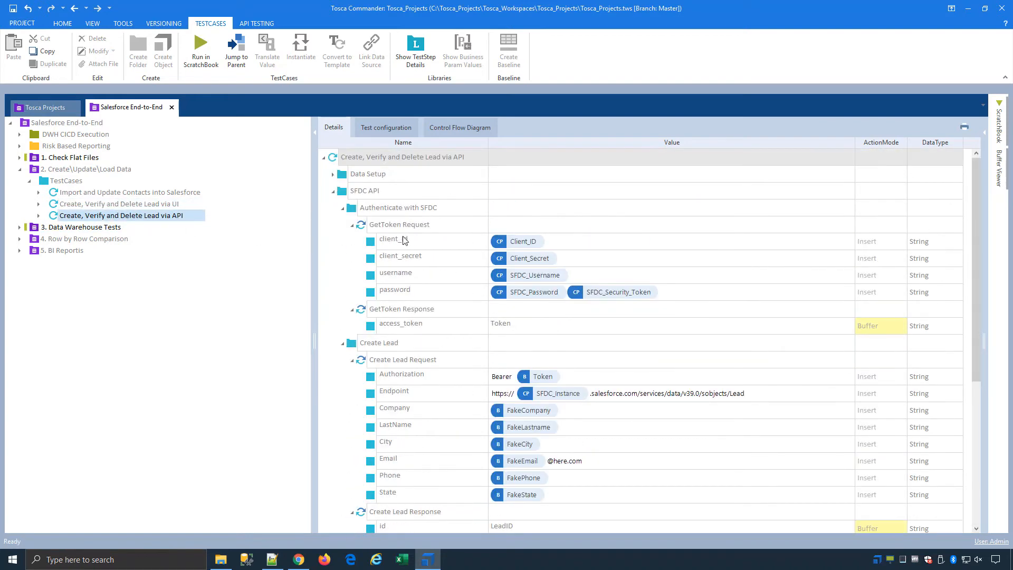
{"action": "scroll", "coordinate": [471, 224], "scroll_direction": "down", "scroll_amount": 4}
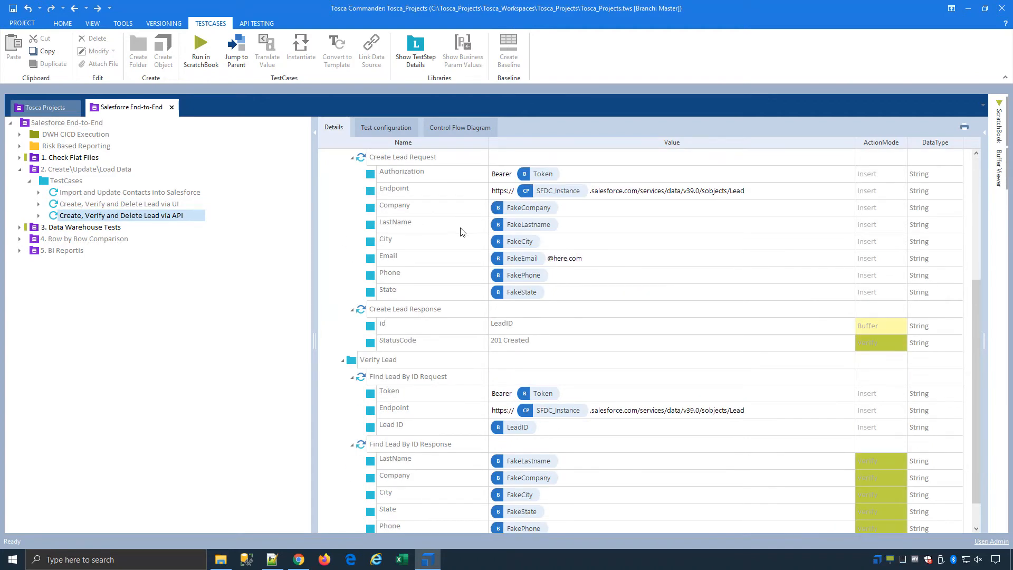
{"action": "scroll", "coordinate": [460, 232], "scroll_direction": "up", "scroll_amount": 4}
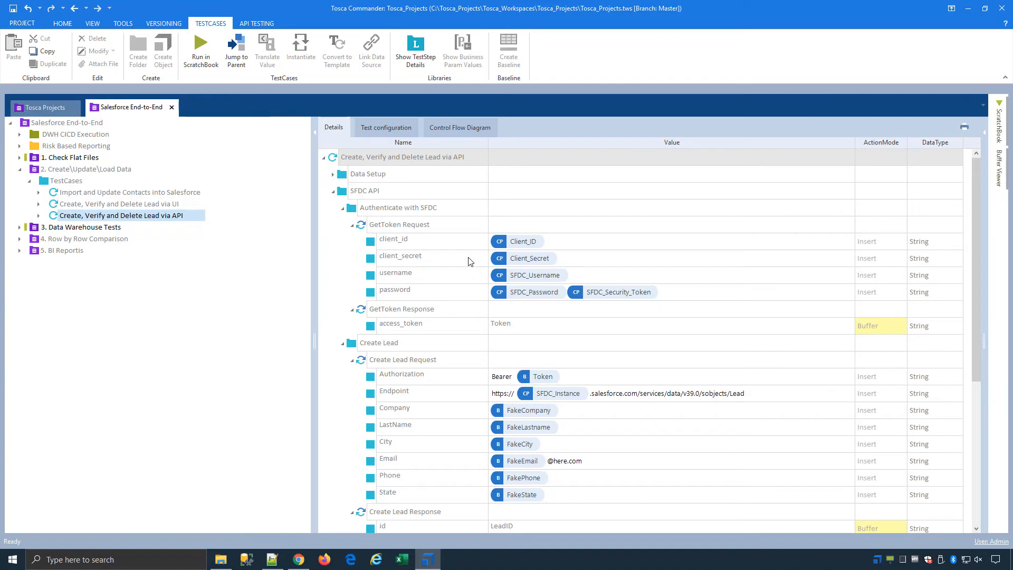
{"action": "scroll", "coordinate": [470, 261], "scroll_direction": "down", "scroll_amount": 1}
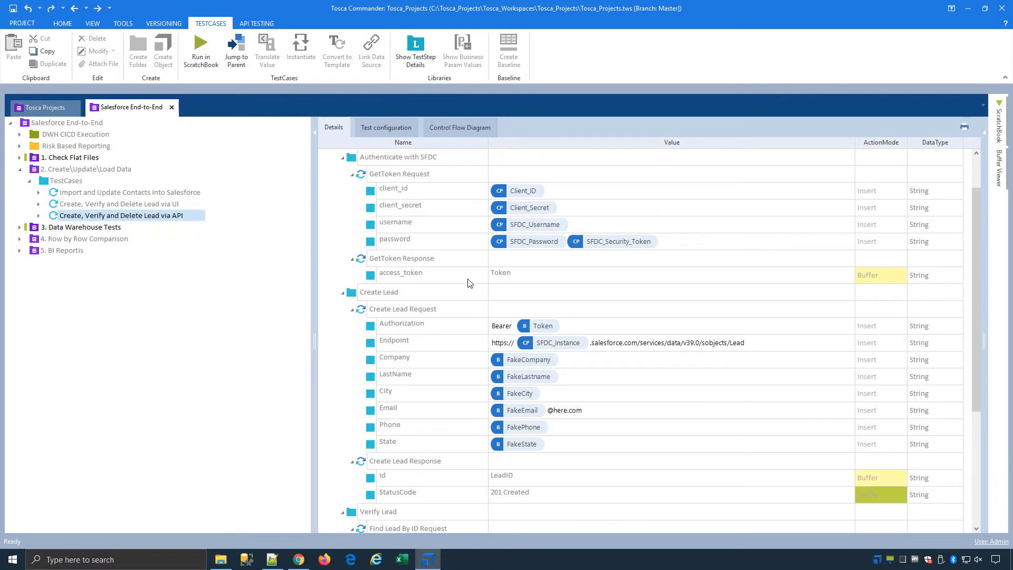
{"action": "left_click", "coordinate": [21, 171]}
From the Demo folder, preview the SnowFlake connection's tables in a Single Database field test, then close it.
{"action": "left_click", "coordinate": [31, 181]}
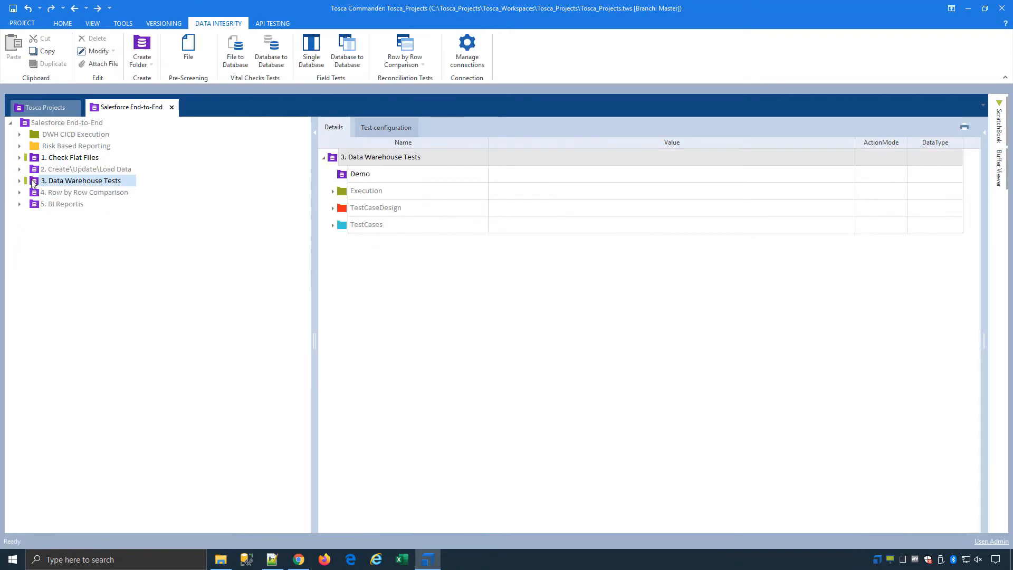
{"action": "double_click", "coordinate": [350, 174]}
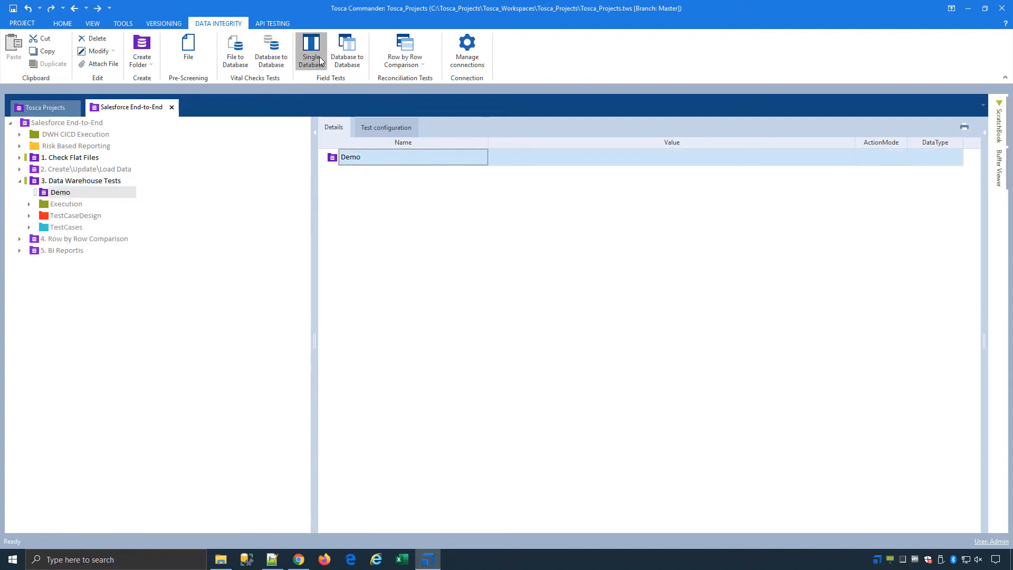
{"action": "left_click", "coordinate": [319, 56]}
{"action": "left_click", "coordinate": [232, 174]}
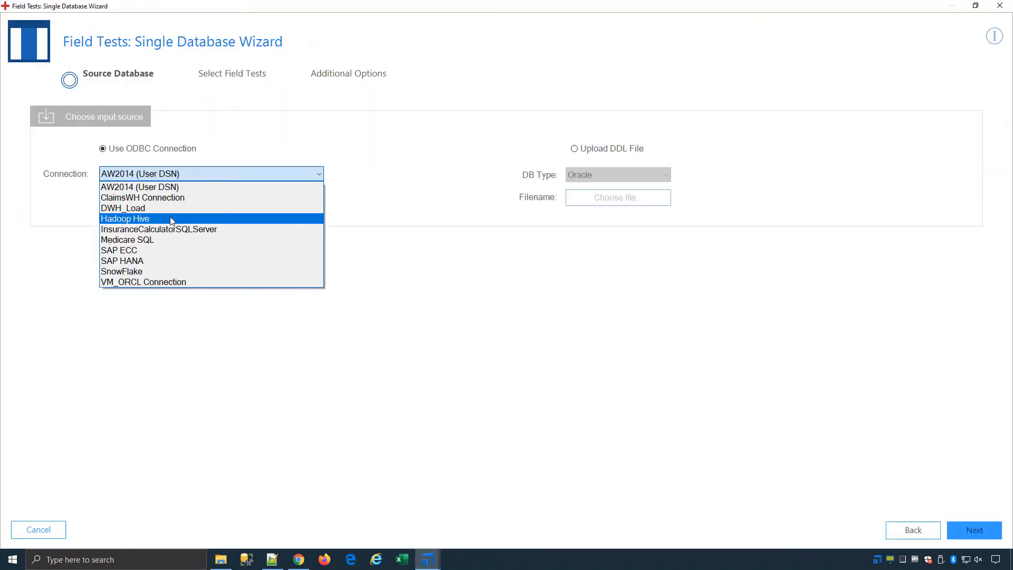
{"action": "left_click", "coordinate": [145, 272]}
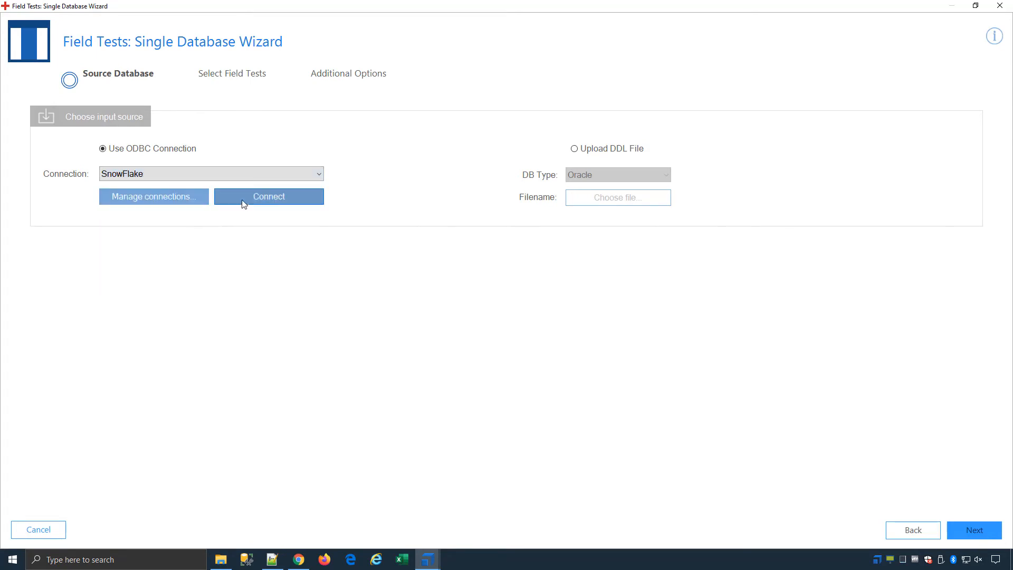
{"action": "left_click", "coordinate": [254, 197]}
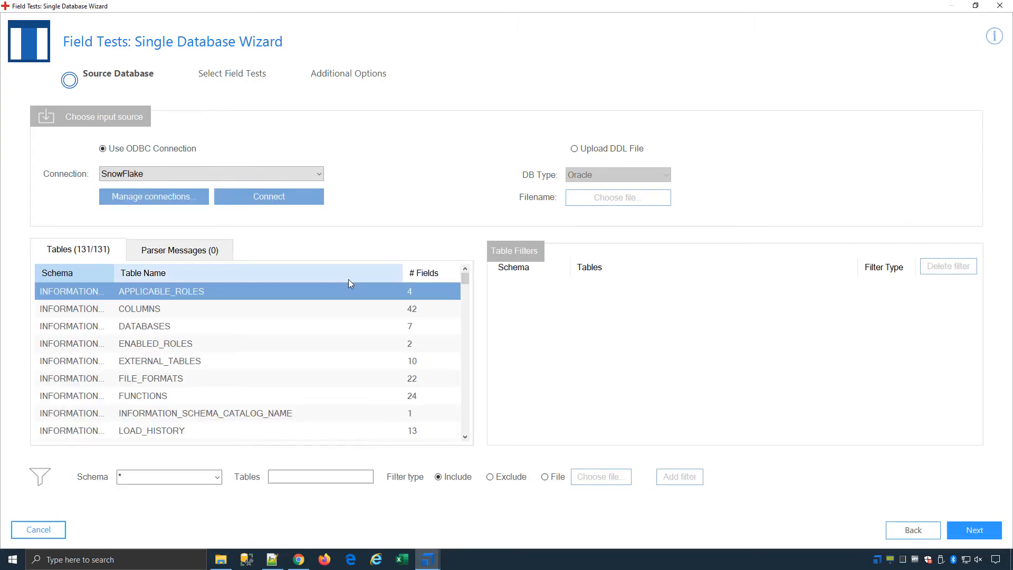
{"action": "left_click", "coordinate": [999, 6]}
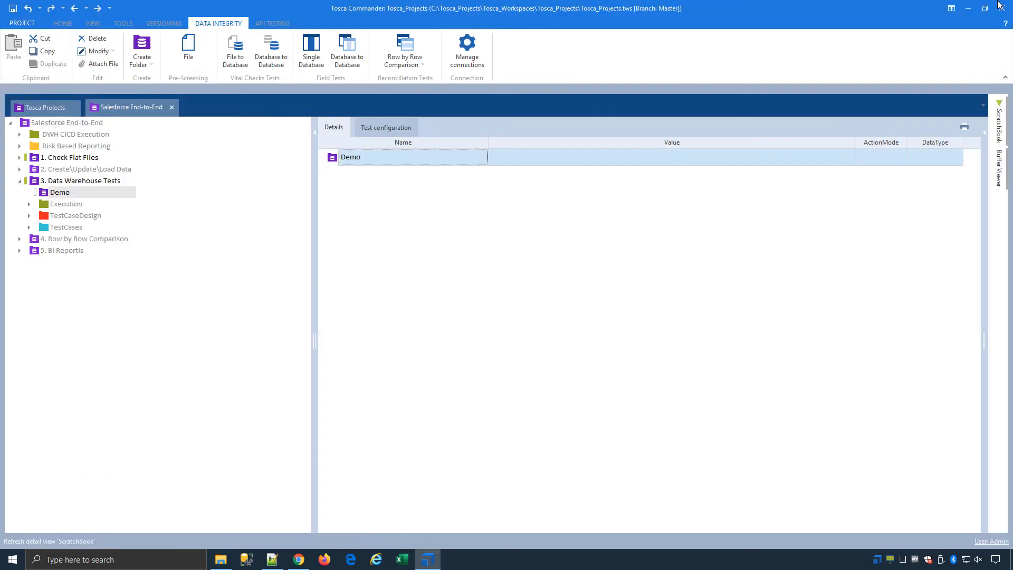
Open the Complete Row by Row Comparison test case and scroll its CSV source and Snowflake target settings.
{"action": "left_click", "coordinate": [20, 180]}
{"action": "left_click", "coordinate": [20, 192]}
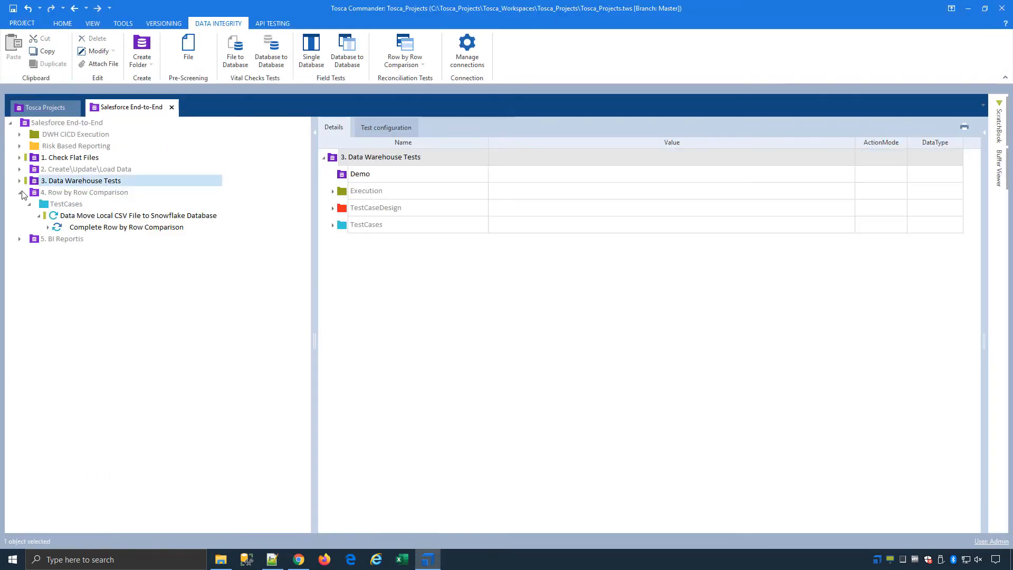
{"action": "left_click", "coordinate": [111, 215]}
{"action": "left_click", "coordinate": [115, 228]}
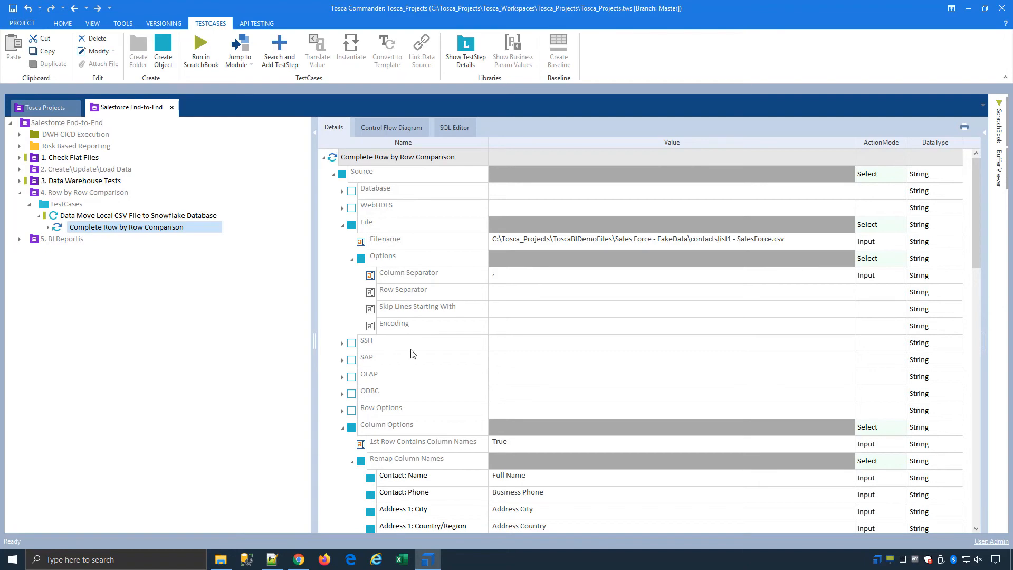
{"action": "scroll", "coordinate": [424, 363], "scroll_direction": "down", "scroll_amount": 2}
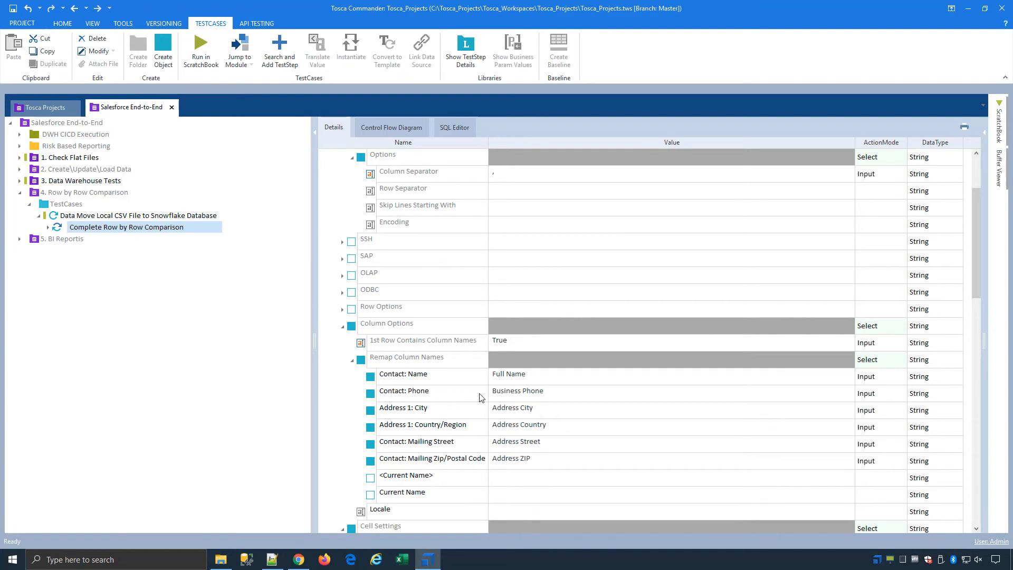
{"action": "scroll", "coordinate": [503, 395], "scroll_direction": "down", "scroll_amount": 3}
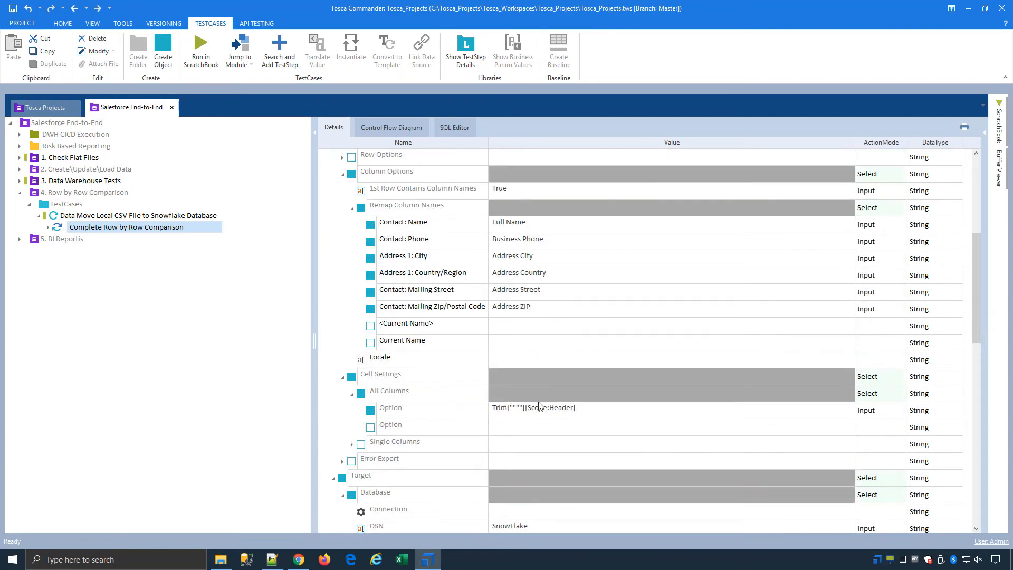
Check the available Option values without adding one, then review the remaining error-report settings.
{"action": "left_click", "coordinate": [795, 427]}
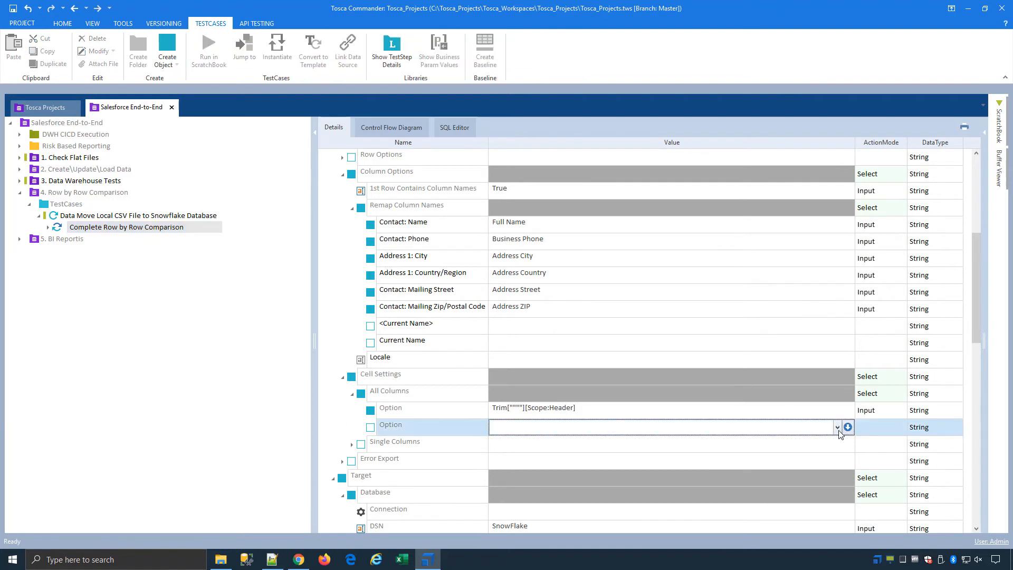
{"action": "left_click", "coordinate": [837, 426]}
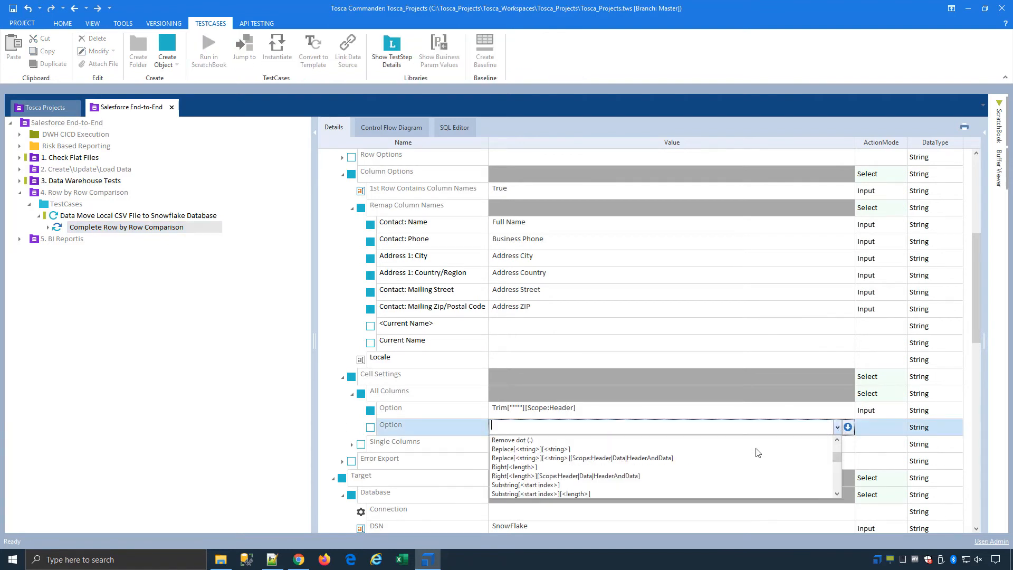
{"action": "scroll", "coordinate": [758, 453], "scroll_direction": "down", "scroll_amount": 6}
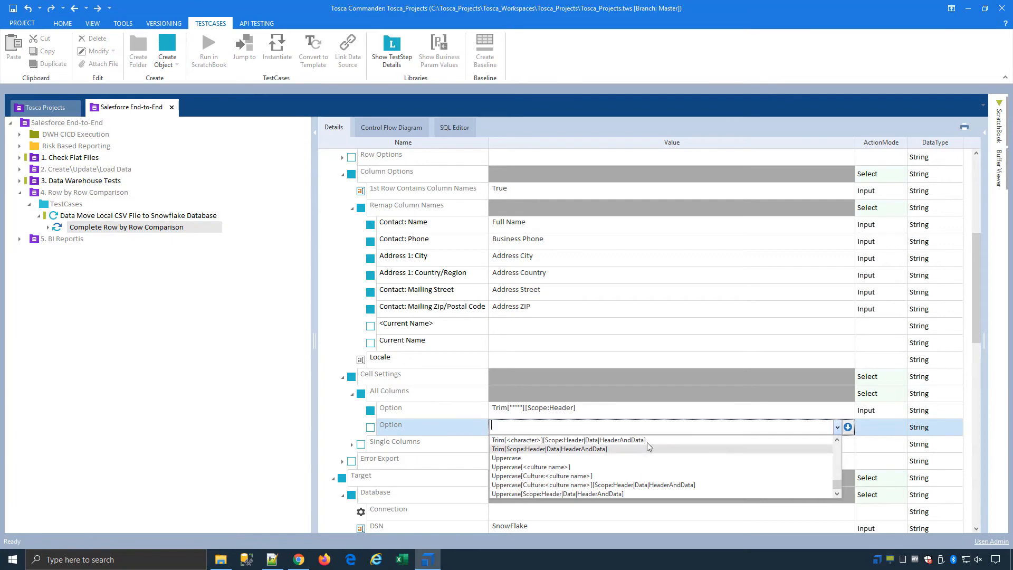
{"action": "left_click", "coordinate": [419, 414]}
{"action": "scroll", "coordinate": [419, 414], "scroll_direction": "down", "scroll_amount": 3}
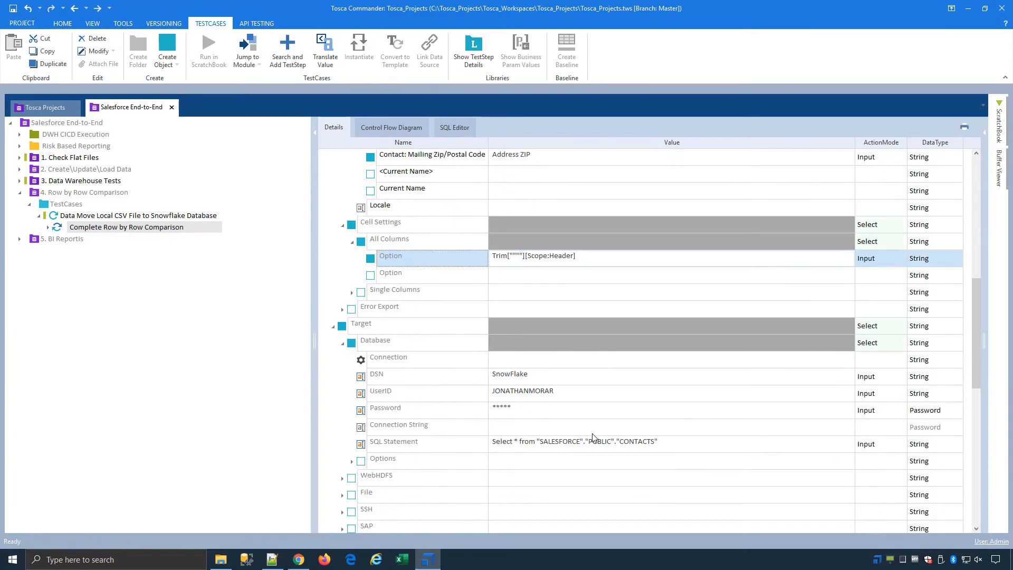
{"action": "scroll", "coordinate": [436, 438], "scroll_direction": "down", "scroll_amount": 3}
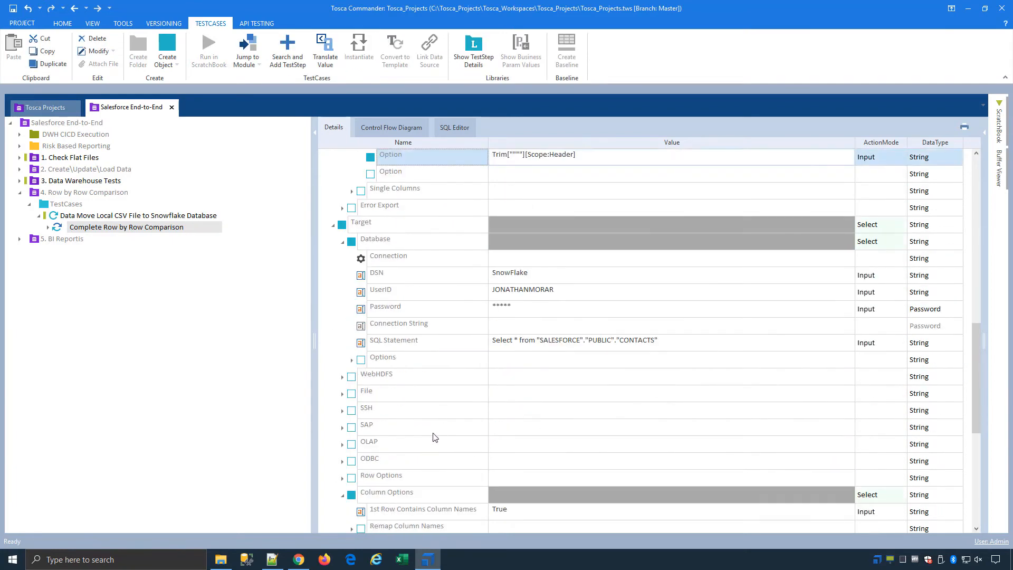
{"action": "scroll", "coordinate": [434, 437], "scroll_direction": "down", "scroll_amount": 2}
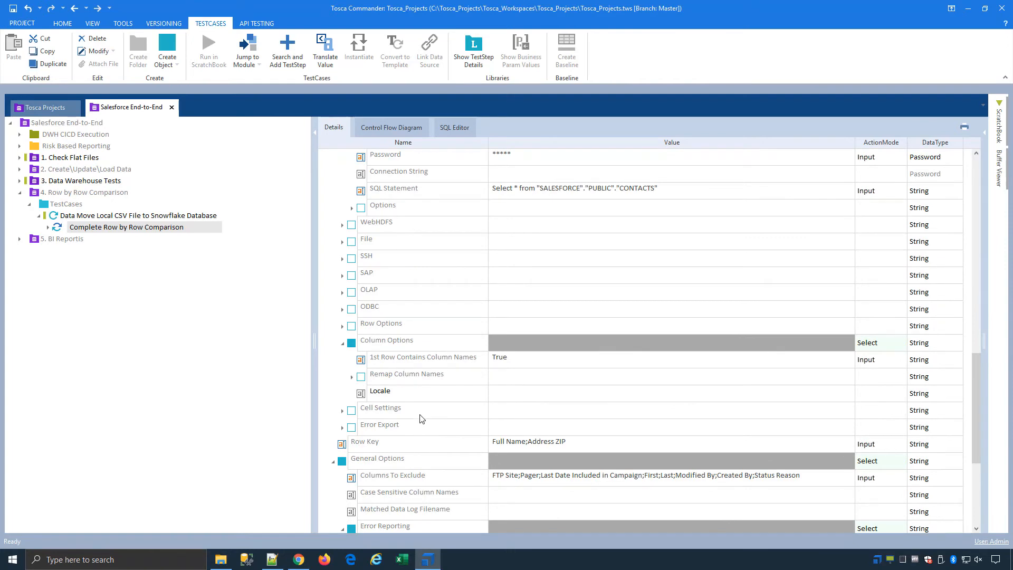
{"action": "scroll", "coordinate": [422, 418], "scroll_direction": "down", "scroll_amount": 1}
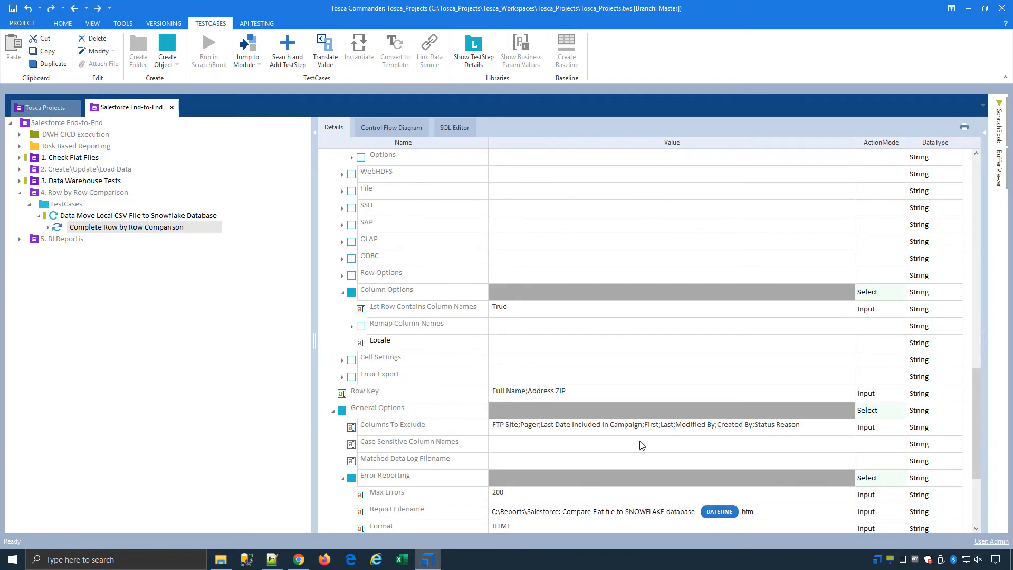
{"action": "scroll", "coordinate": [581, 463], "scroll_direction": "down", "scroll_amount": 3}
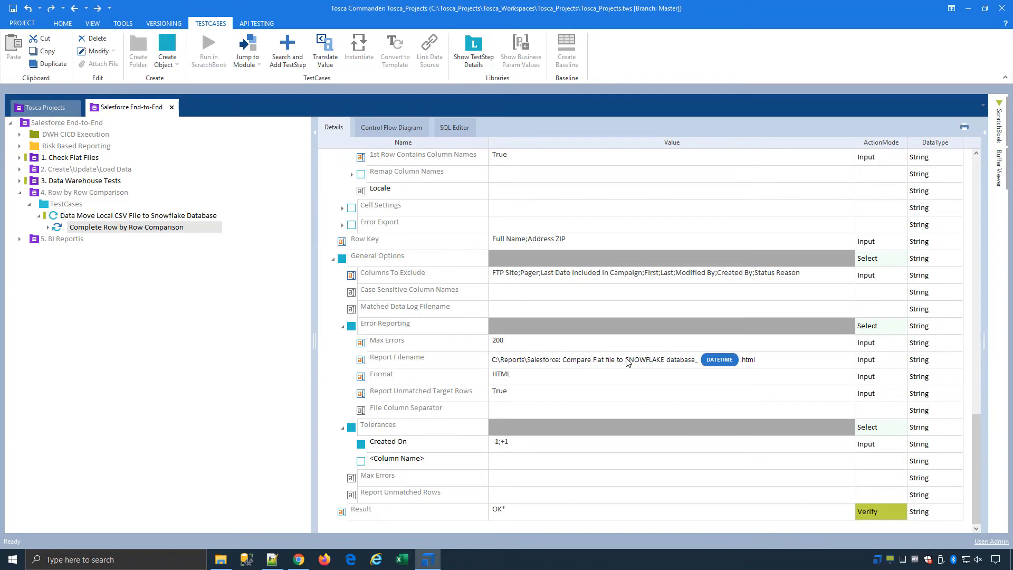
{"action": "left_click", "coordinate": [19, 193]}
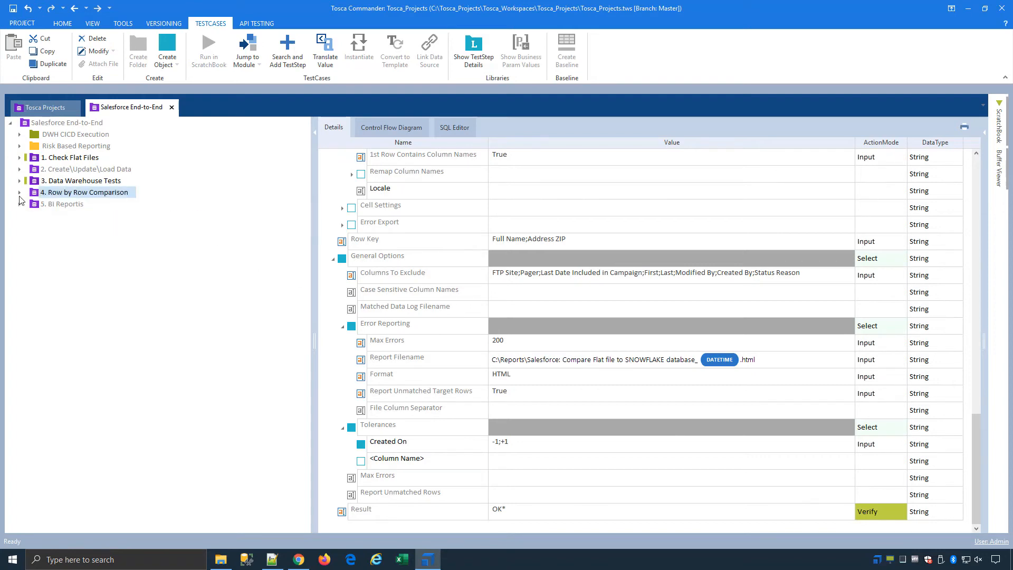
Scroll the Tableau UI test to its Compare Report to Snowflake steps, then show the Tableau API test's steps.
{"action": "left_click", "coordinate": [20, 203]}
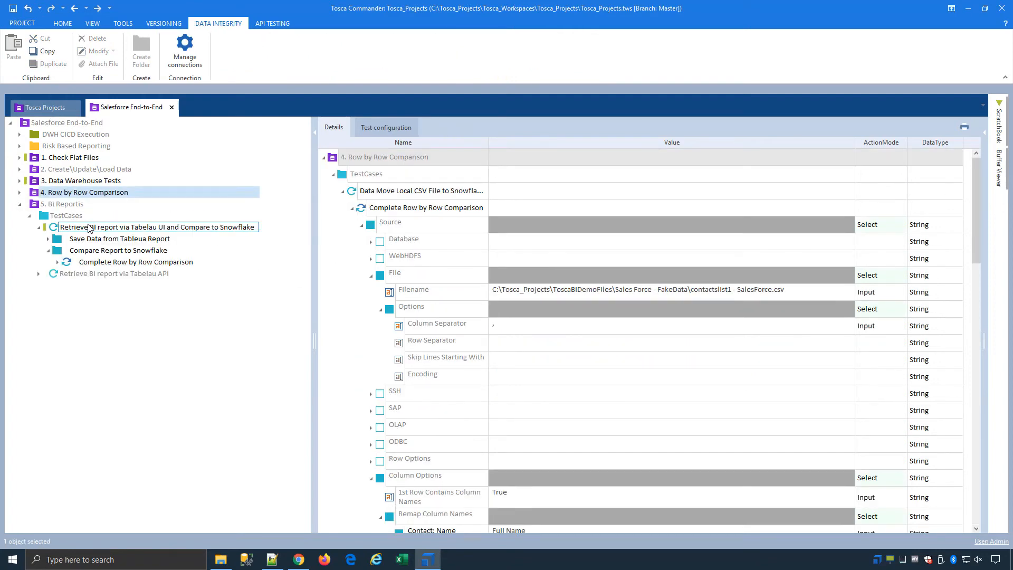
{"action": "left_click", "coordinate": [89, 228]}
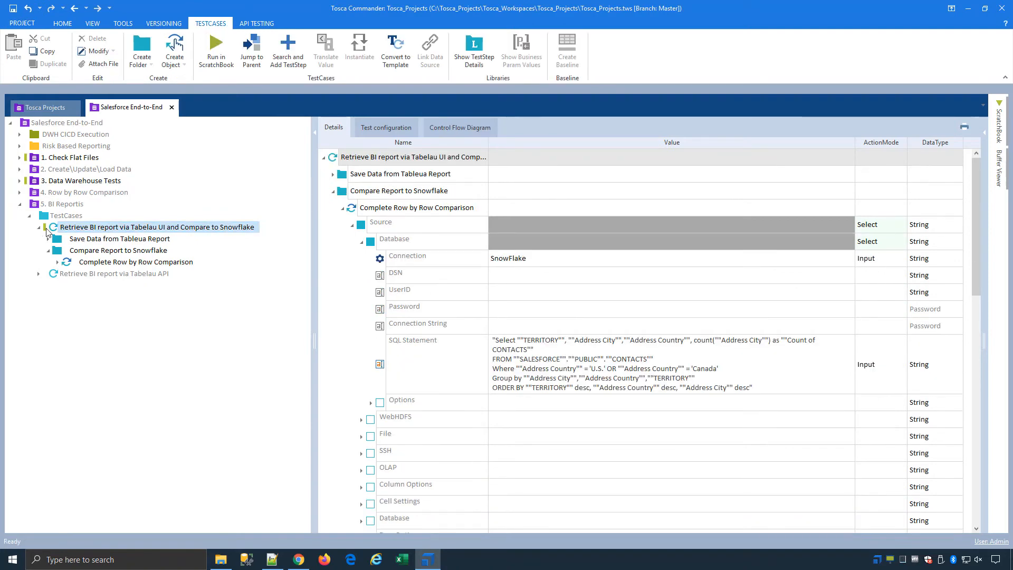
{"action": "left_click", "coordinate": [38, 228]}
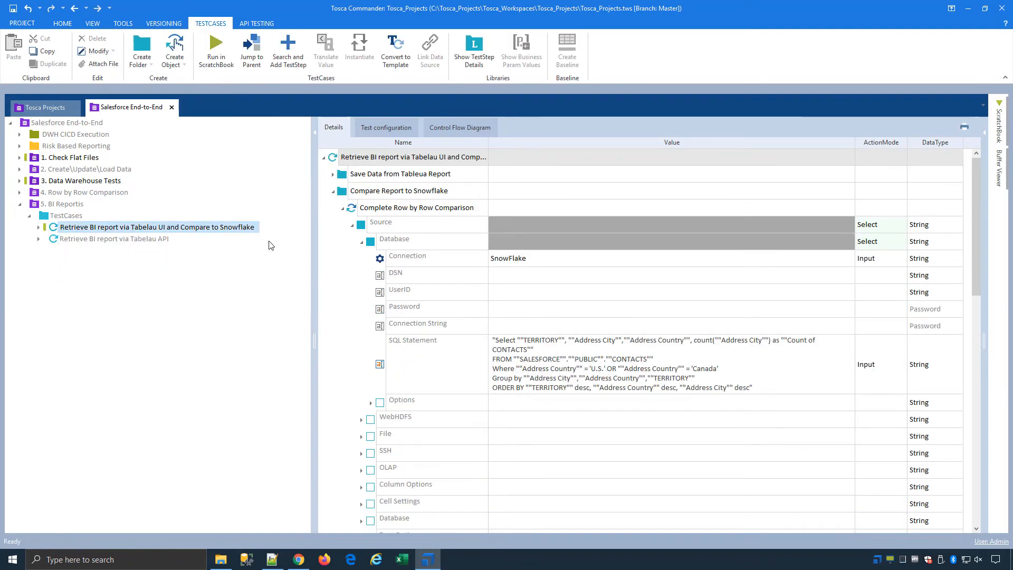
{"action": "left_click", "coordinate": [332, 174]}
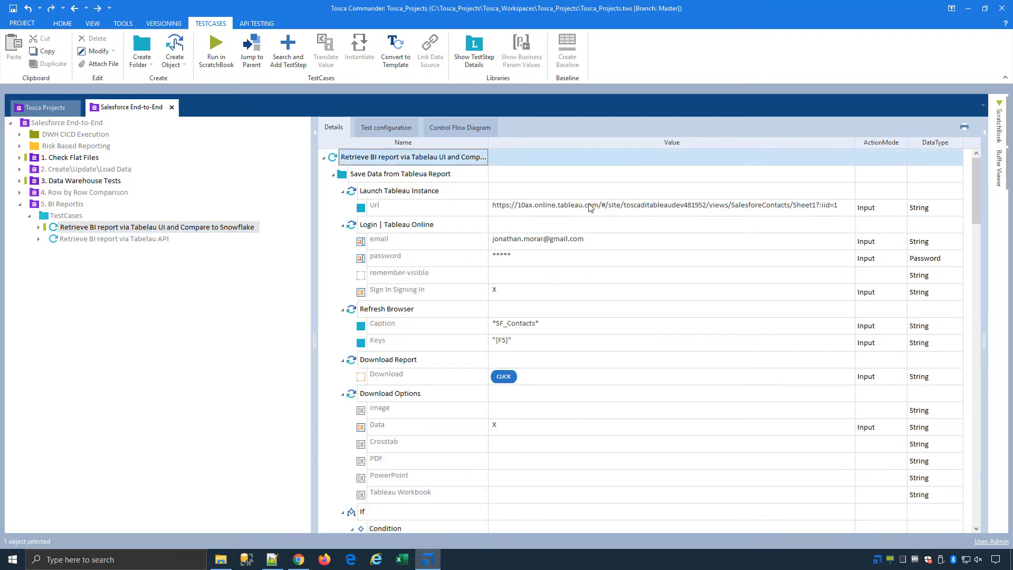
{"action": "scroll", "coordinate": [551, 364], "scroll_direction": "down", "scroll_amount": 3}
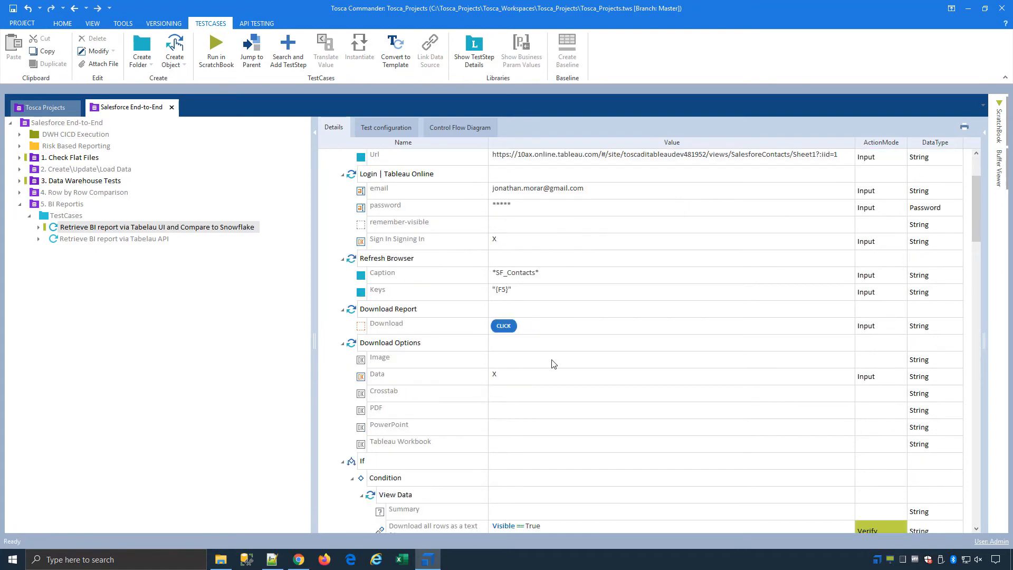
{"action": "scroll", "coordinate": [553, 364], "scroll_direction": "down", "scroll_amount": 12}
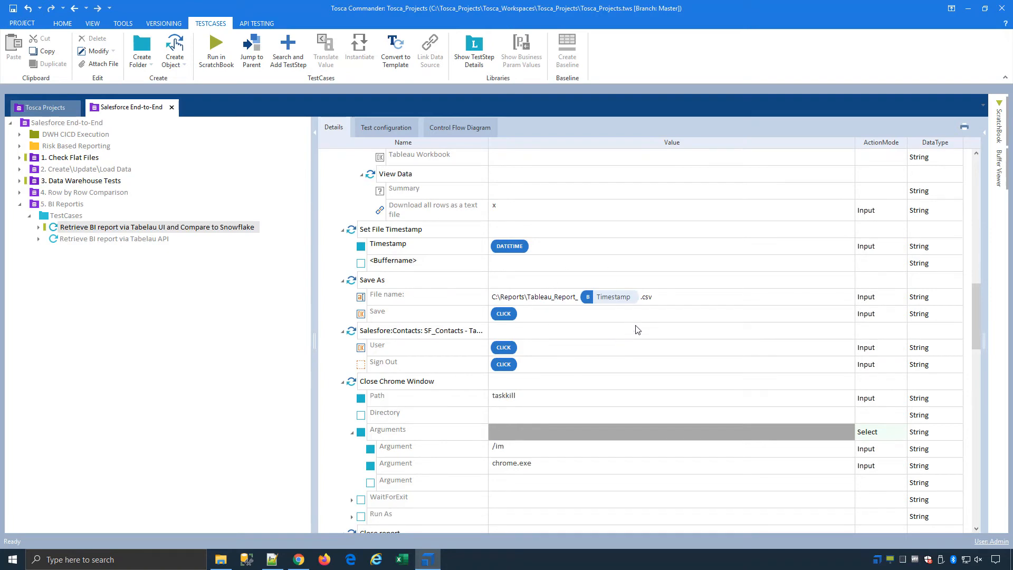
{"action": "scroll", "coordinate": [636, 329], "scroll_direction": "down", "scroll_amount": 2}
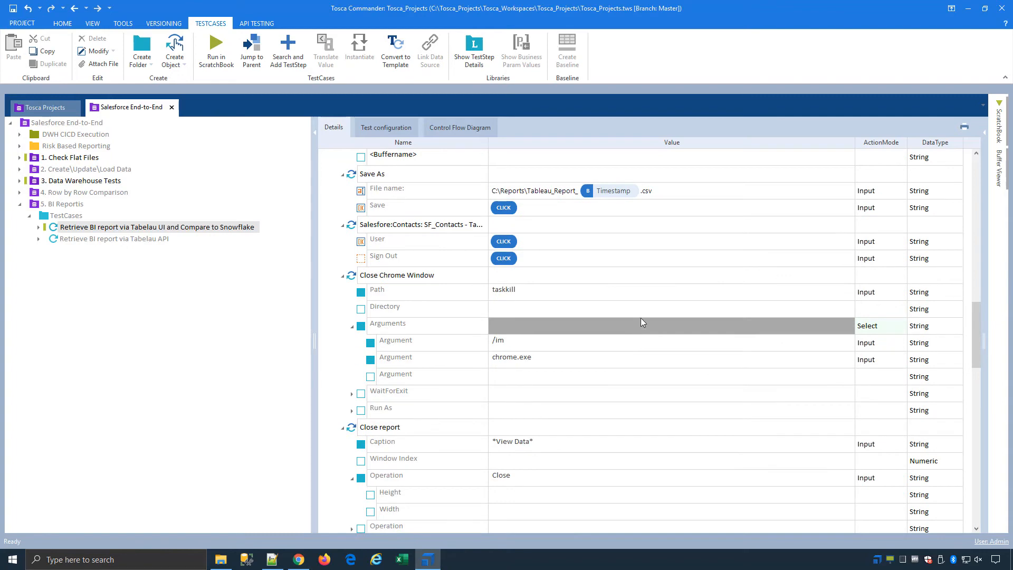
{"action": "scroll", "coordinate": [591, 290], "scroll_direction": "down", "scroll_amount": 2}
{"action": "scroll", "coordinate": [591, 290], "scroll_direction": "down", "scroll_amount": 4}
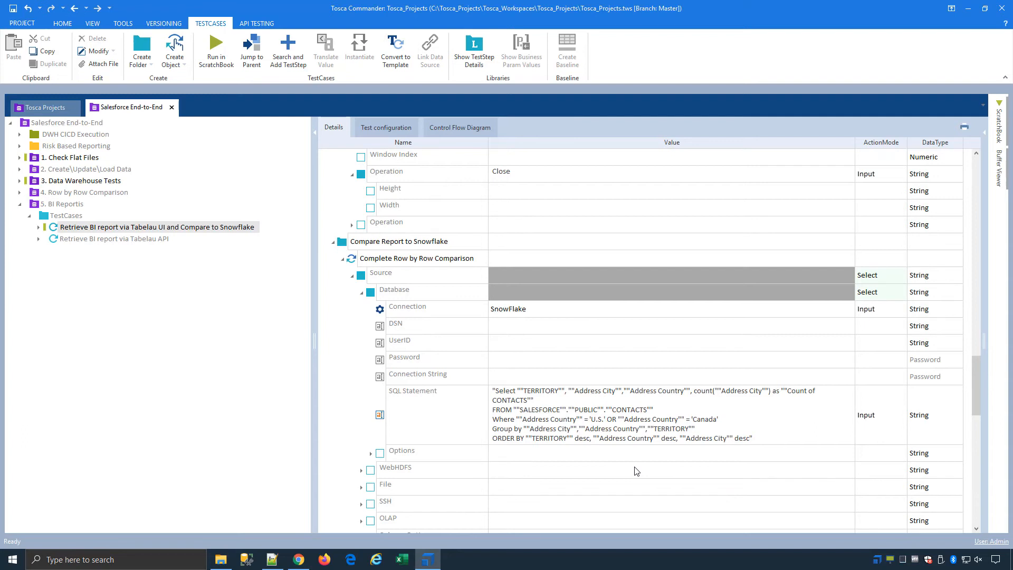
{"action": "left_click", "coordinate": [167, 240]}
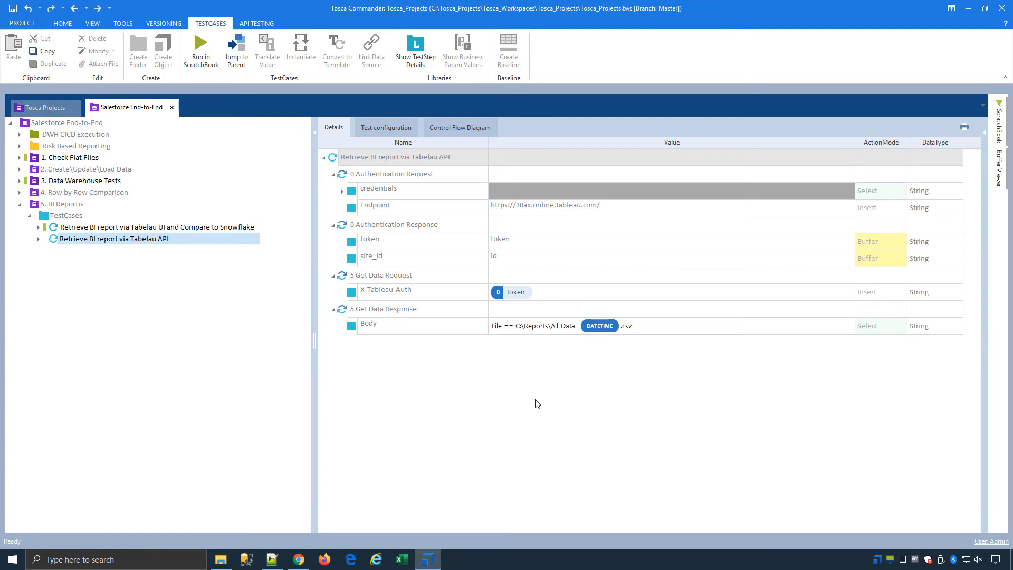
Open the Salesforce->Snowflake->Tableau execution list, close the Snowflake worksheet browser, and run the list.
{"action": "left_click", "coordinate": [64, 138]}
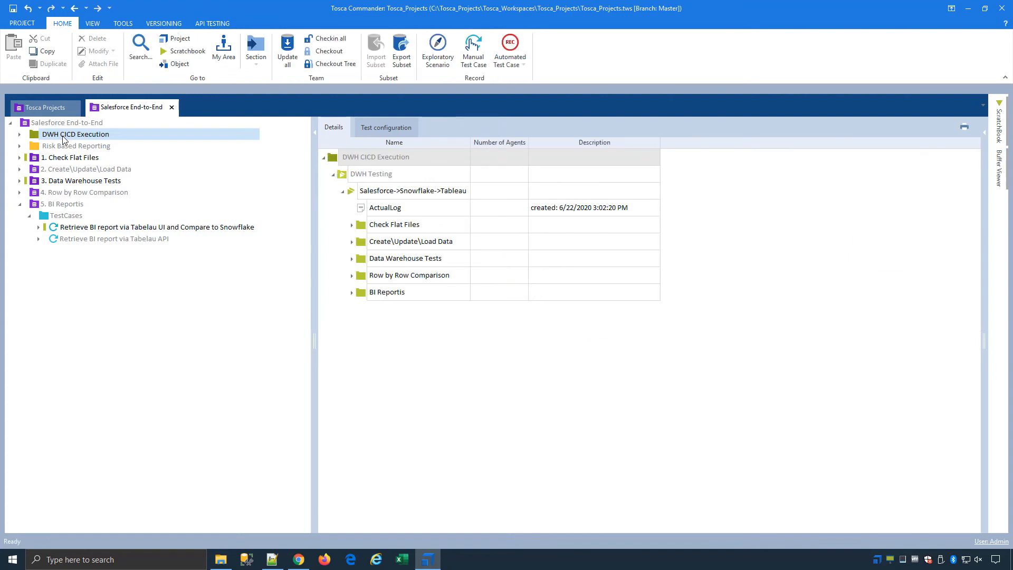
{"action": "double_click", "coordinate": [355, 191]}
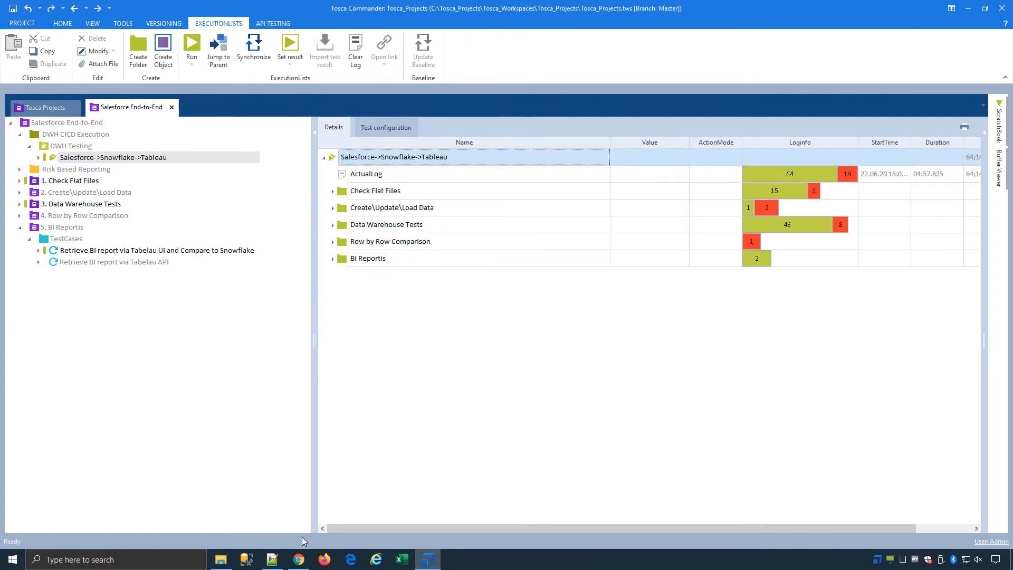
{"action": "left_click", "coordinate": [300, 559]}
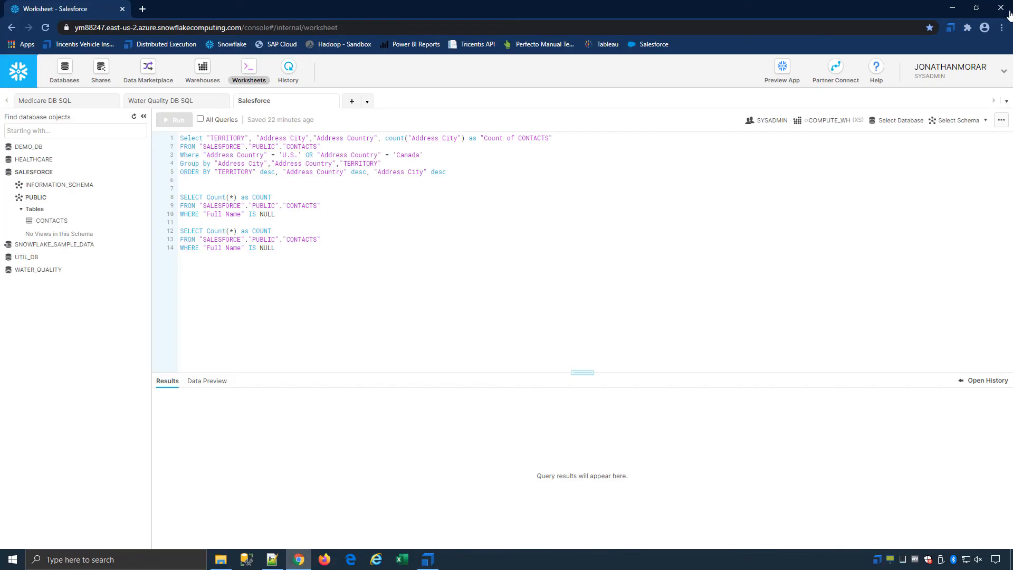
{"action": "left_click", "coordinate": [1007, 12]}
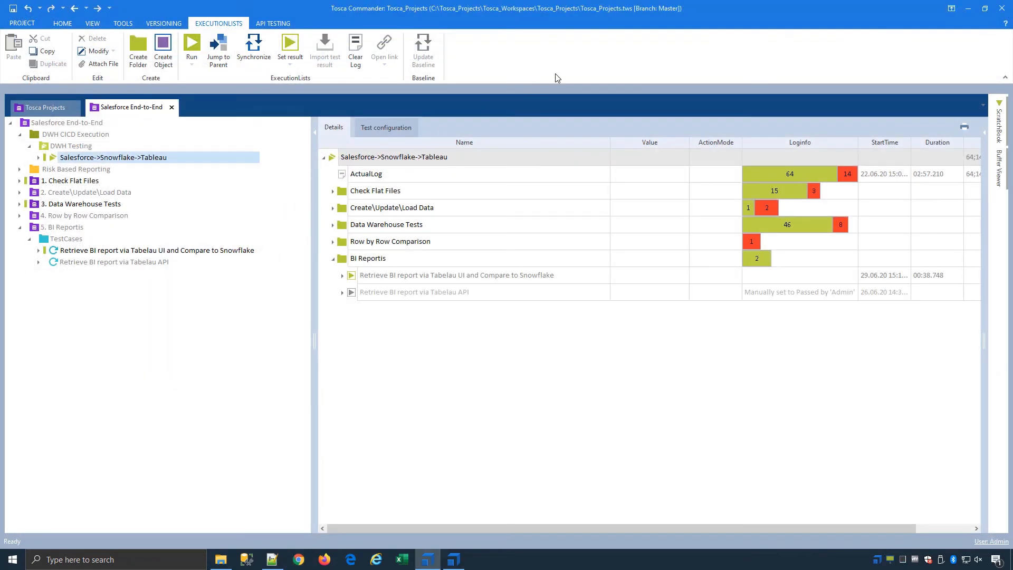
{"action": "left_click", "coordinate": [193, 44]}
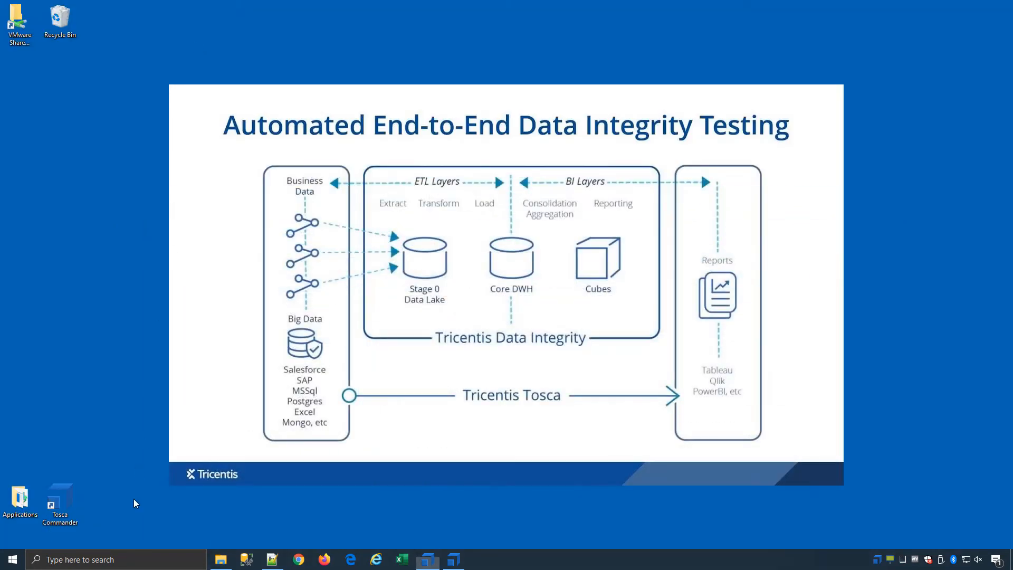
{"action": "left_click", "coordinate": [227, 563]}
Focus the Reports folder window while Tosca opens Chrome at the pre-filled Salesforce login page.
{"action": "left_click", "coordinate": [260, 446]}
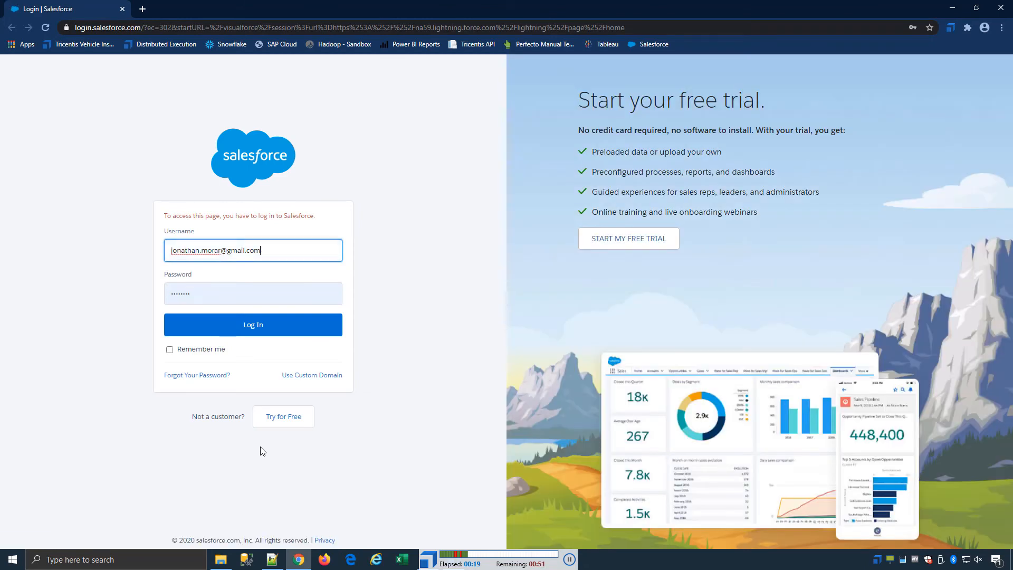
Log in to Salesforce with the credentials Tosca filled in.
{"action": "left_click", "coordinate": [253, 293]}
{"action": "left_click", "coordinate": [255, 327]}
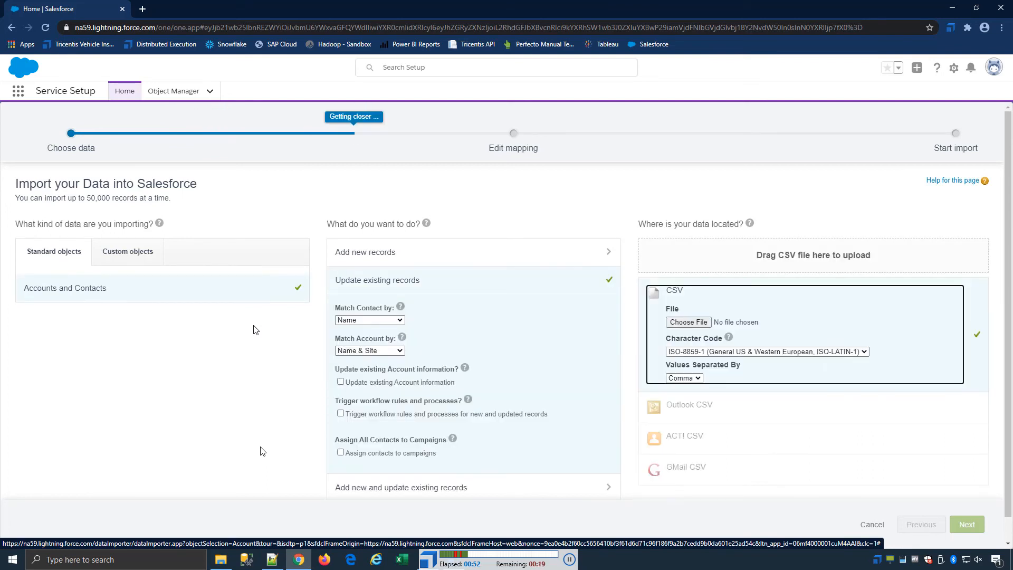
Import contactslist1 - SalesForce.csv to update contacts and view its 157-record bulk load job.
{"action": "left_click", "coordinate": [695, 326]}
{"action": "type", "text": "C:\\Tosca_Projects\\ToscaBIDemoFiles\\Sales Force - FakeData\\contactslist1 - SalesForce.csv"}
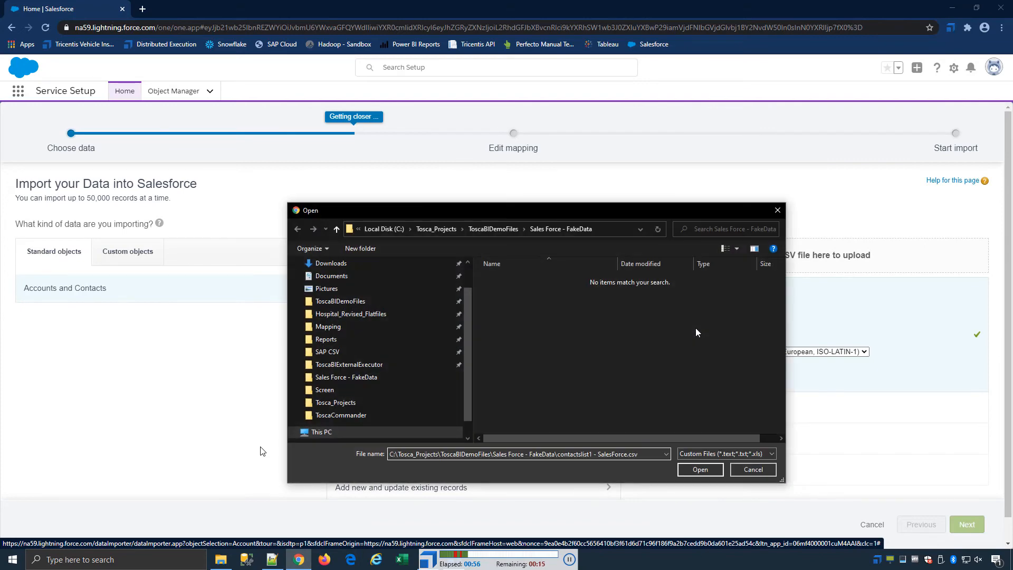
{"action": "left_click", "coordinate": [700, 470]}
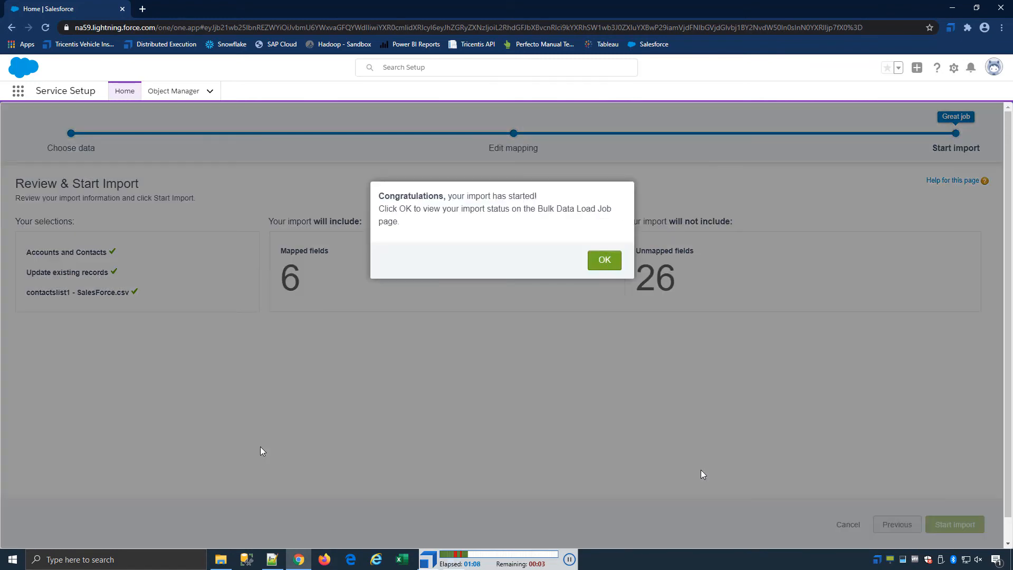
{"action": "left_click", "coordinate": [604, 261]}
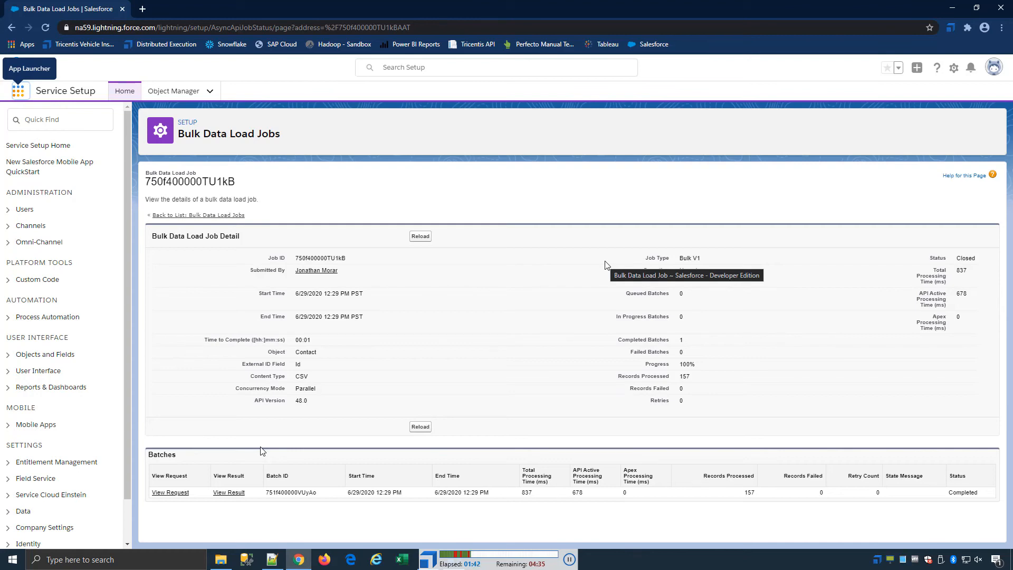
Switch from the finished Salesforce load job to the Reports folder window.
{"action": "key", "text": "alt+Tab"}
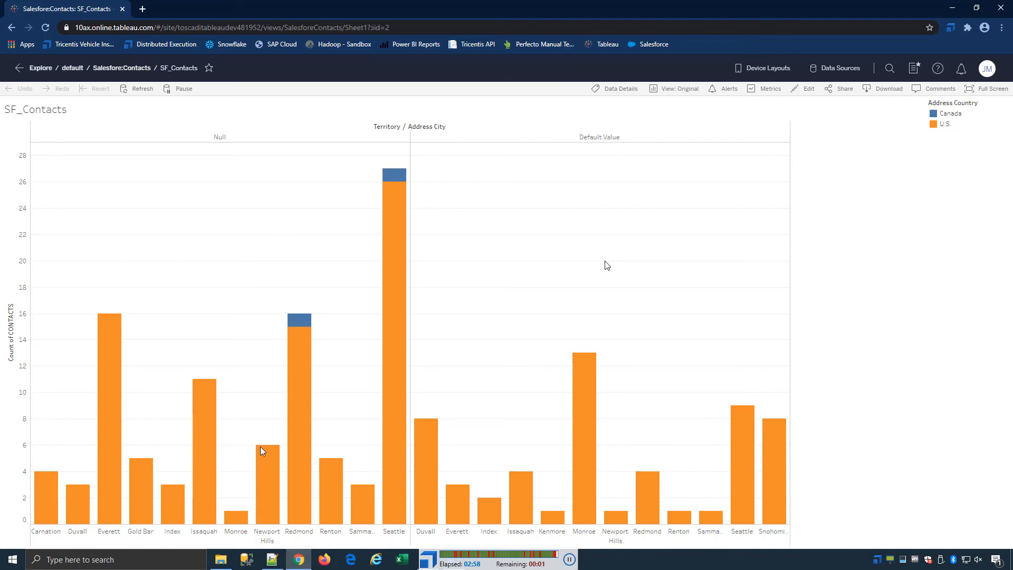
Download the chart data as C:\Reports\Tableau_Report_20200629153148.csv, then sign out of Tableau Online.
{"action": "left_click", "coordinate": [889, 90]}
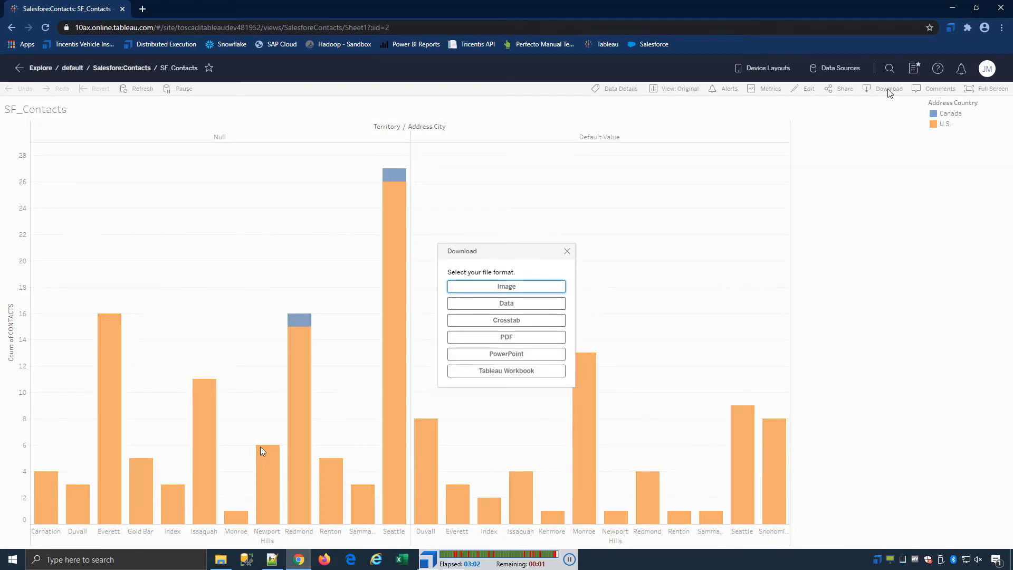
{"action": "key", "text": "Tab"}
{"action": "key", "text": "Return"}
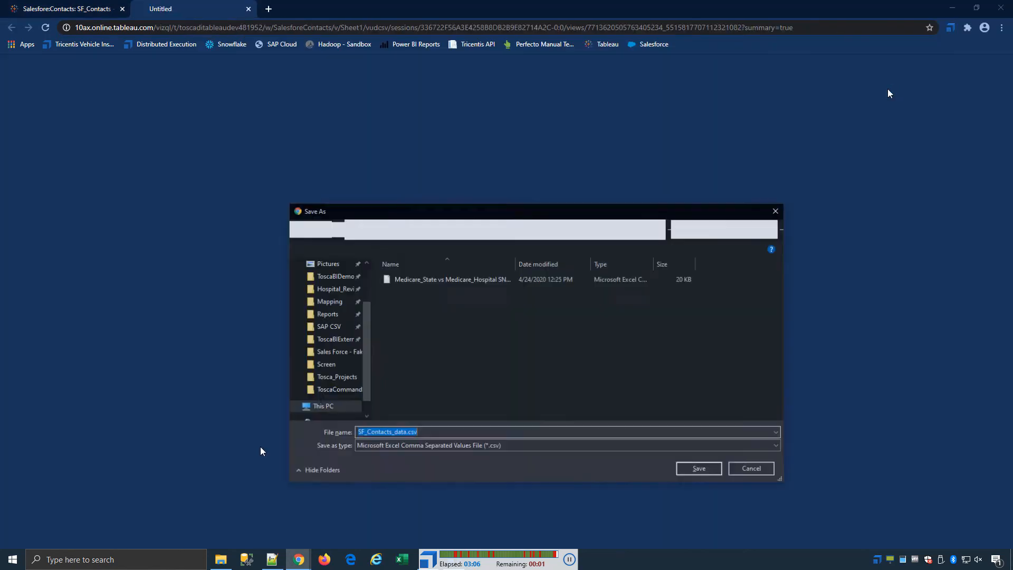
{"action": "type", "text": "C:\\Reports\\Tableau_Report_20200629153148.csv"}
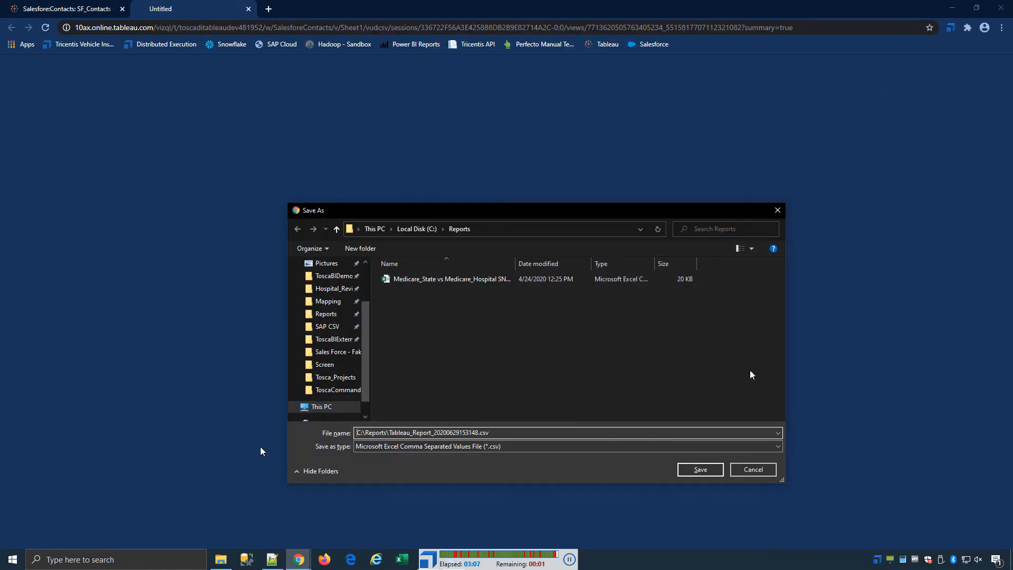
{"action": "left_click", "coordinate": [700, 470]}
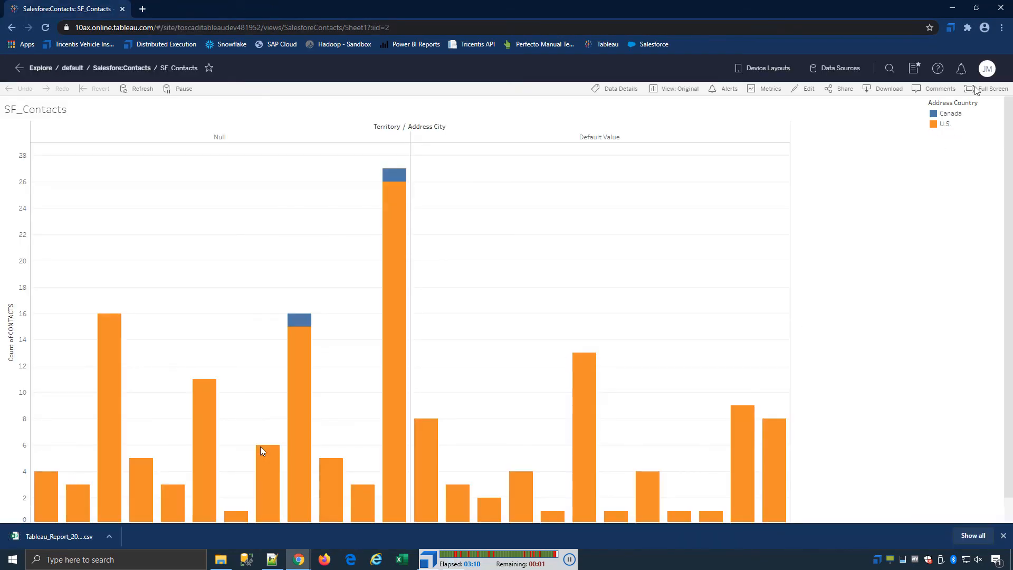
{"action": "left_click", "coordinate": [986, 69]}
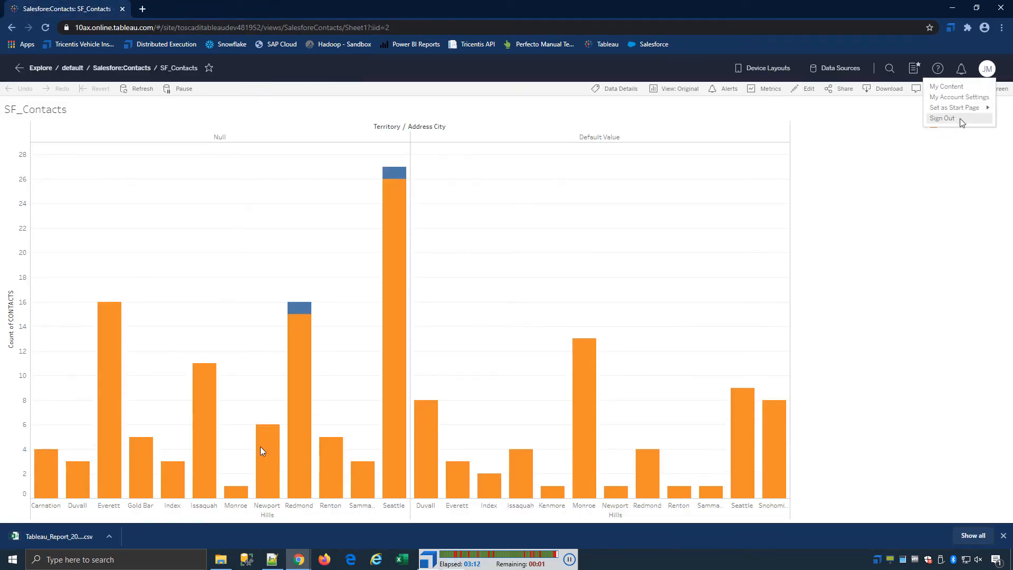
{"action": "left_click", "coordinate": [941, 119]}
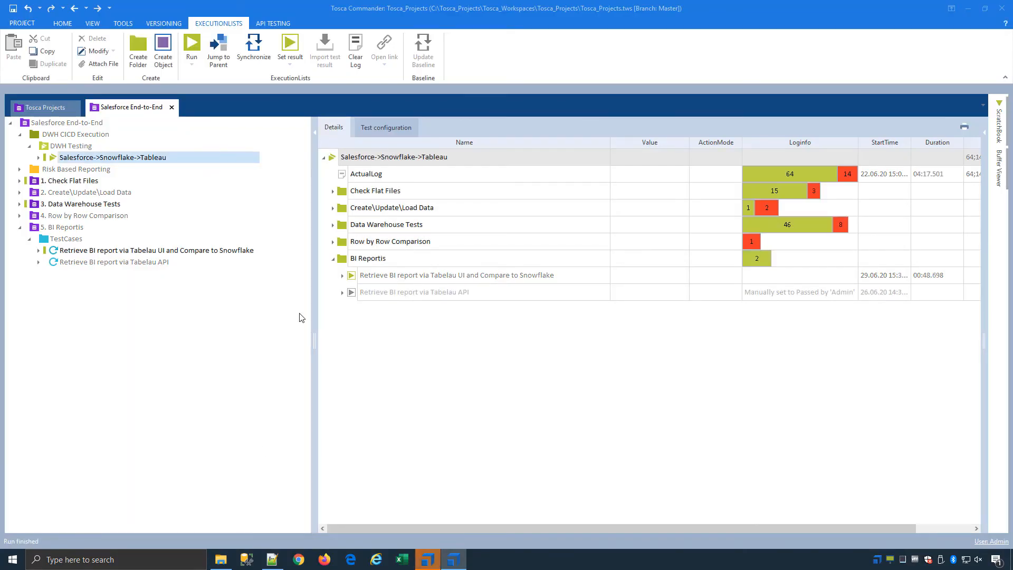
Inspect the individual test results under Check Flat Files.
{"action": "left_click", "coordinate": [334, 192]}
{"action": "left_click", "coordinate": [342, 208]}
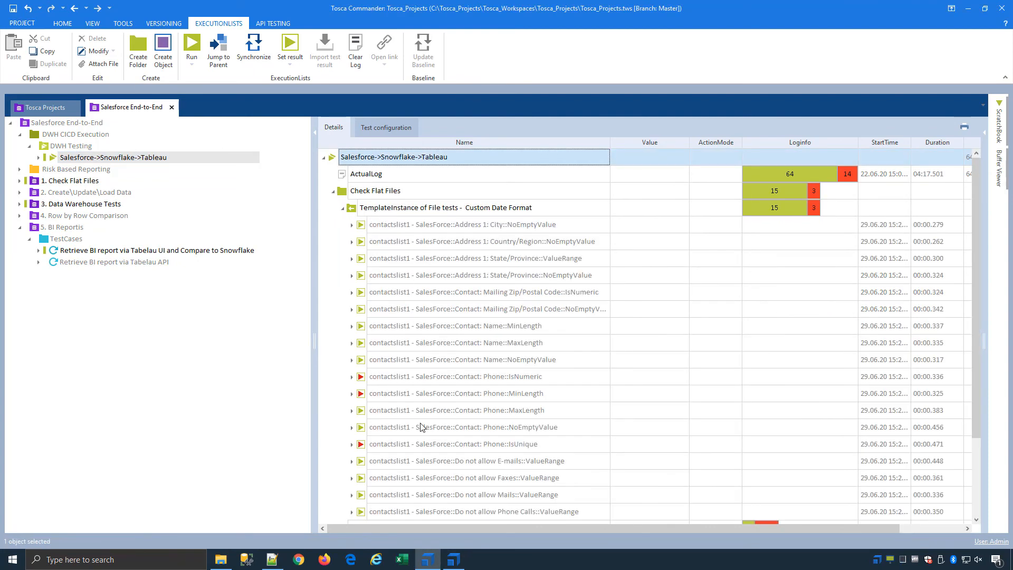
{"action": "left_click", "coordinate": [343, 209]}
Review the Salesforce contact import and lead API test runs under Create\Update\Load Data.
{"action": "left_click", "coordinate": [334, 226]}
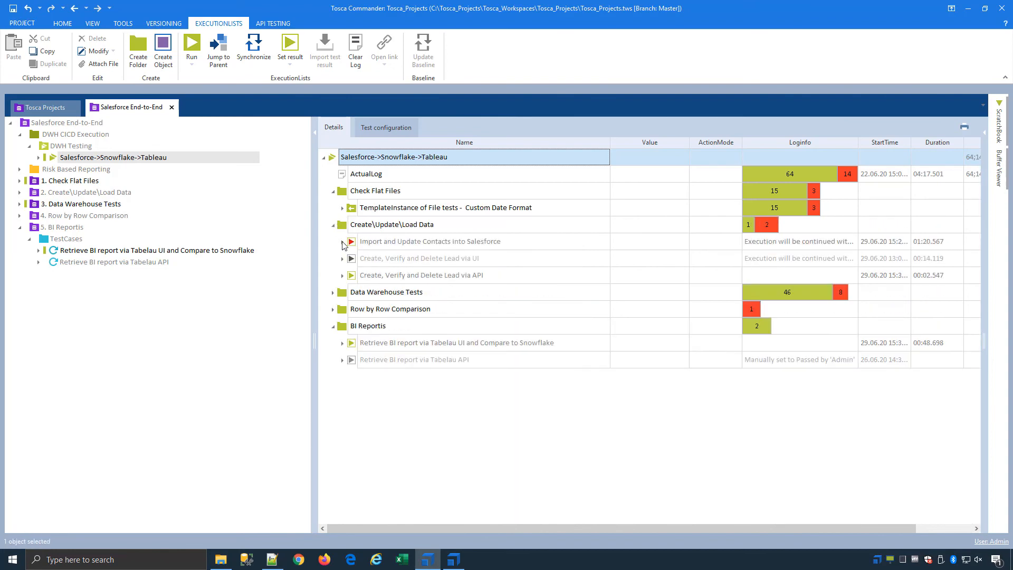
{"action": "left_click", "coordinate": [343, 242]}
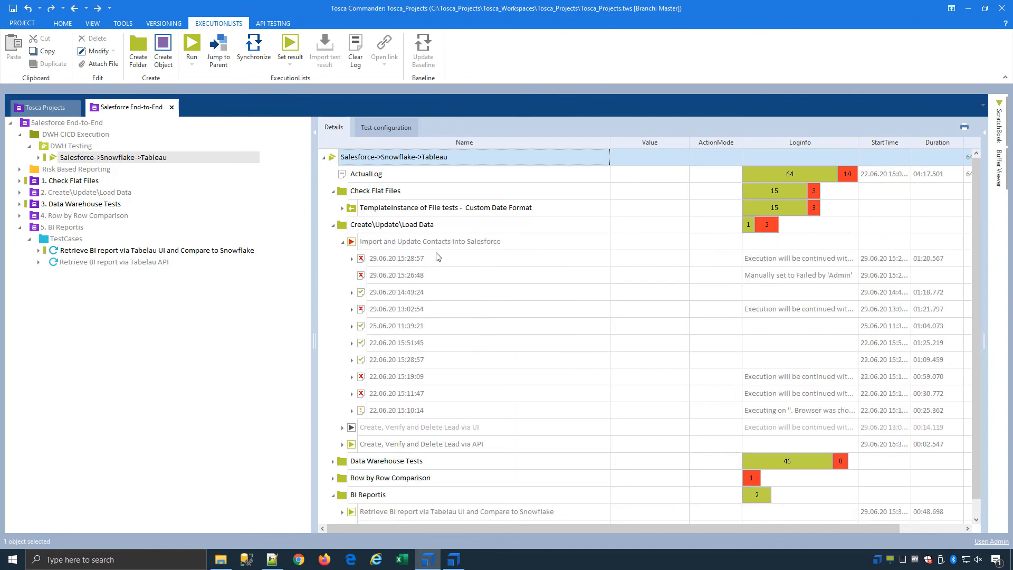
{"action": "left_click", "coordinate": [342, 243]}
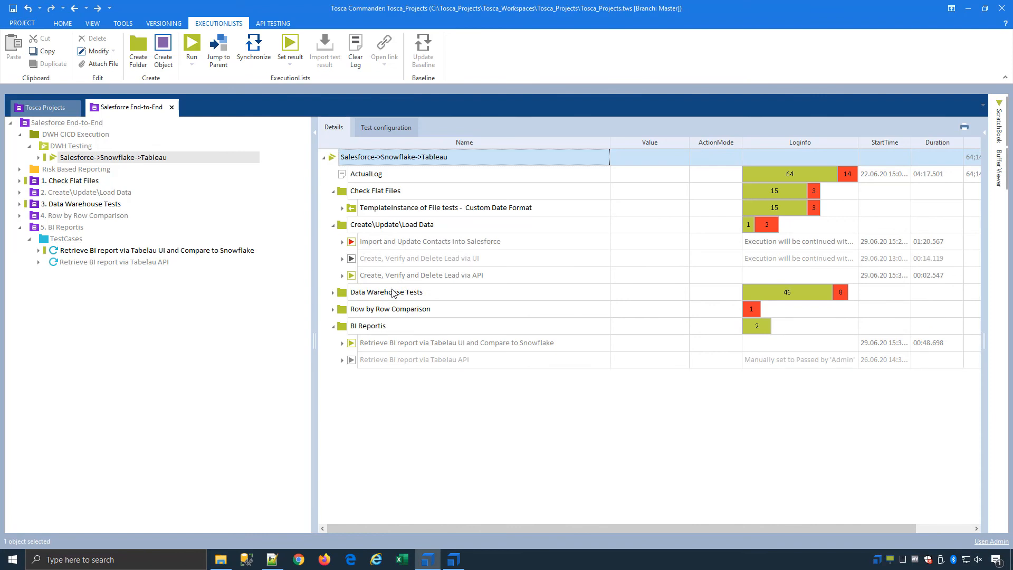
{"action": "left_click", "coordinate": [343, 276]}
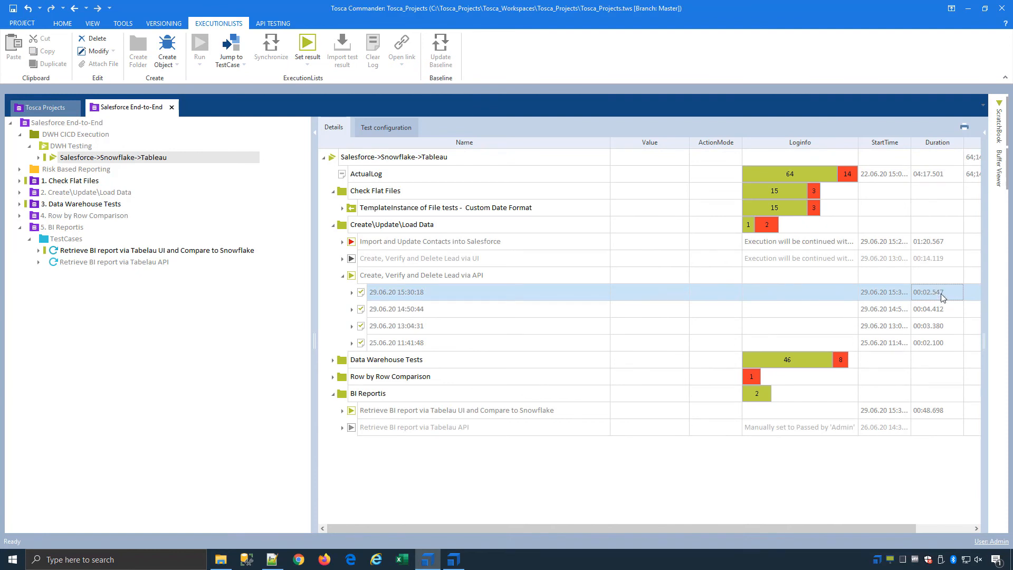
{"action": "left_click", "coordinate": [342, 275]}
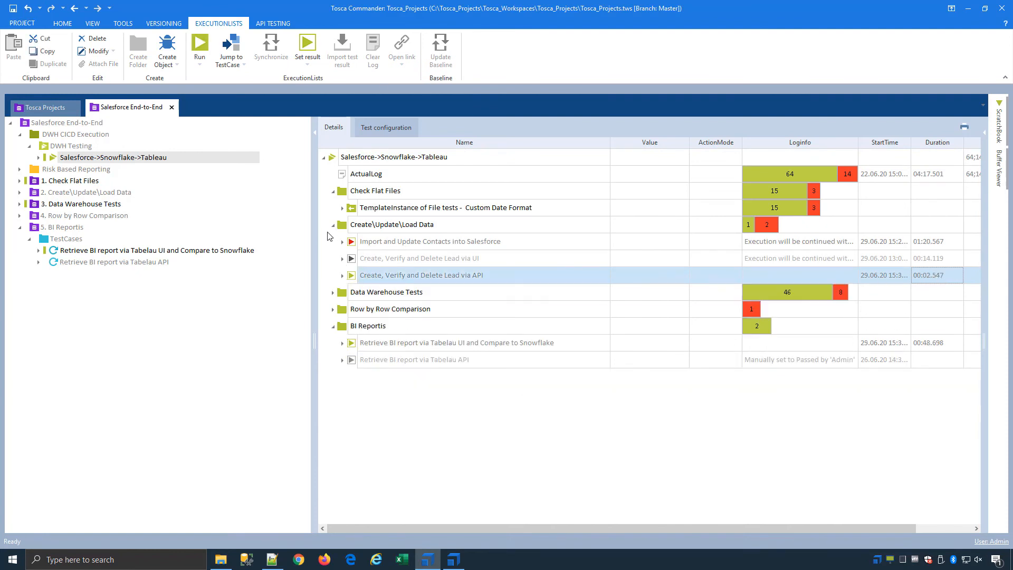
{"action": "left_click", "coordinate": [333, 225]}
{"action": "left_click", "coordinate": [333, 190]}
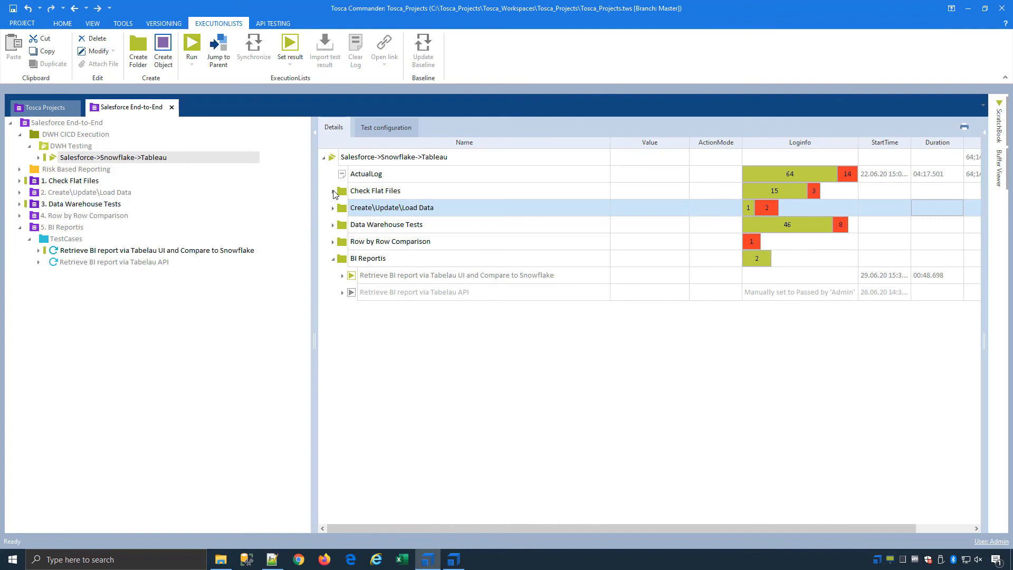
Expand Data Warehouse Tests and inspect the field tests template instance.
{"action": "left_click", "coordinate": [333, 224]}
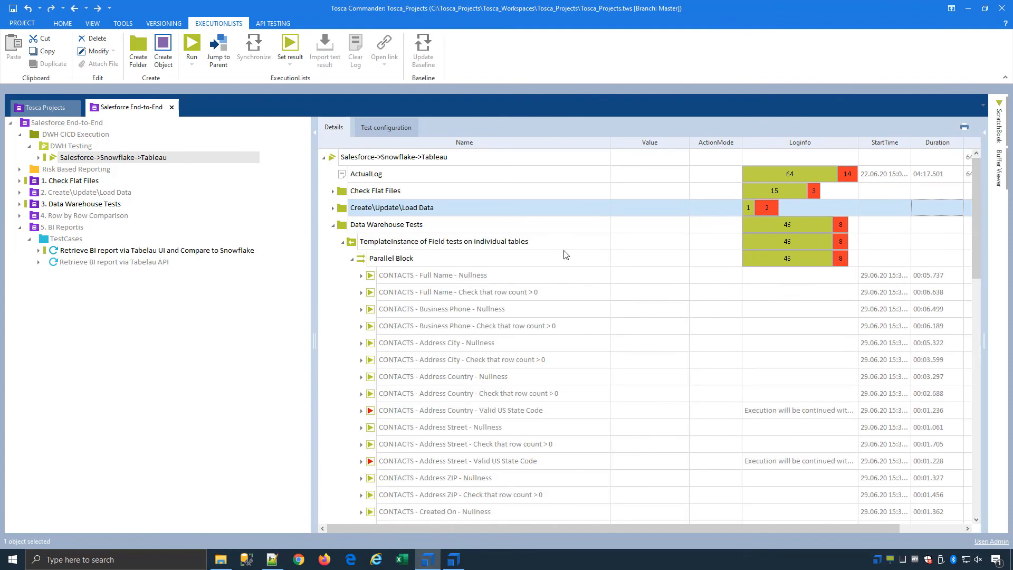
{"action": "left_click", "coordinate": [710, 246]}
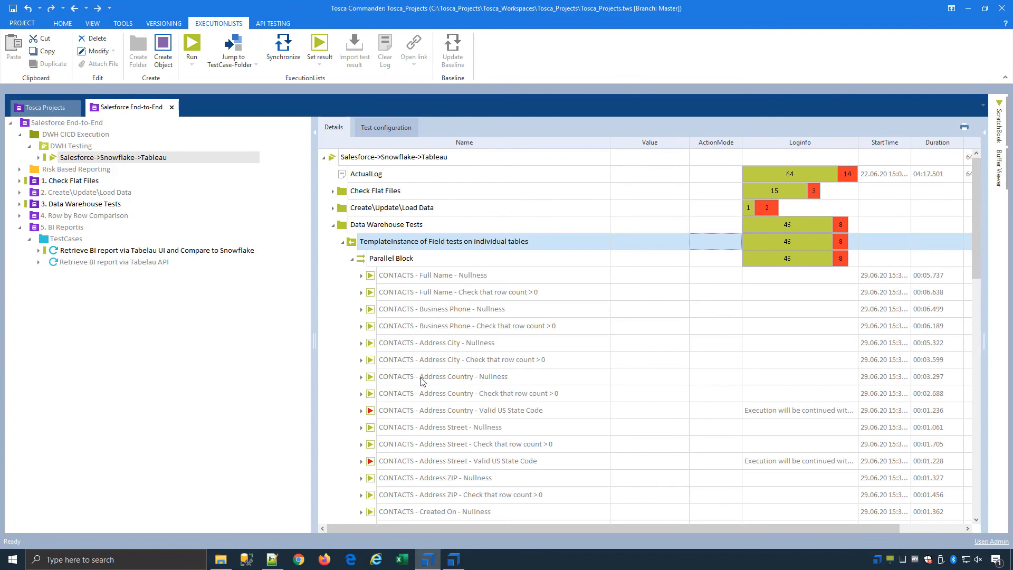
{"action": "left_click", "coordinate": [342, 243]}
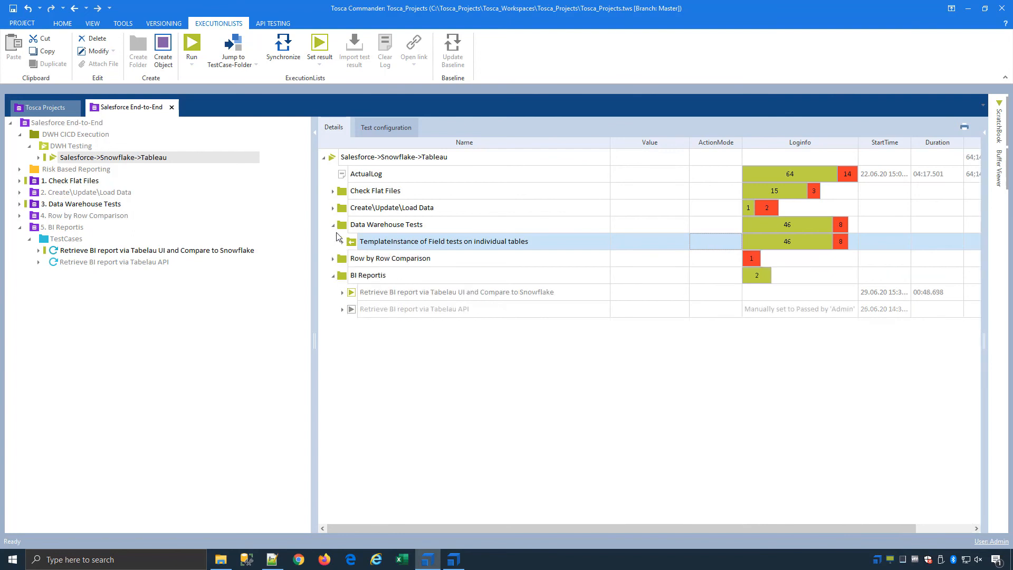
Read the 15:31:14 run's Complete Row by Row Comparison log for the CSV-to-Snowflake data move.
{"action": "left_click", "coordinate": [332, 225]}
{"action": "left_click", "coordinate": [333, 241]}
{"action": "left_click", "coordinate": [342, 258]}
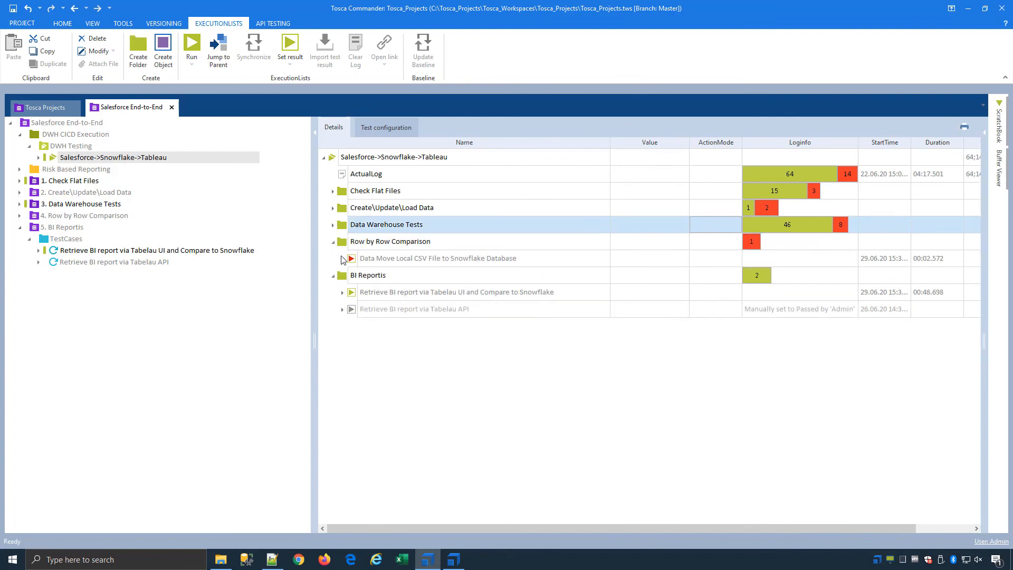
{"action": "left_click", "coordinate": [352, 309]}
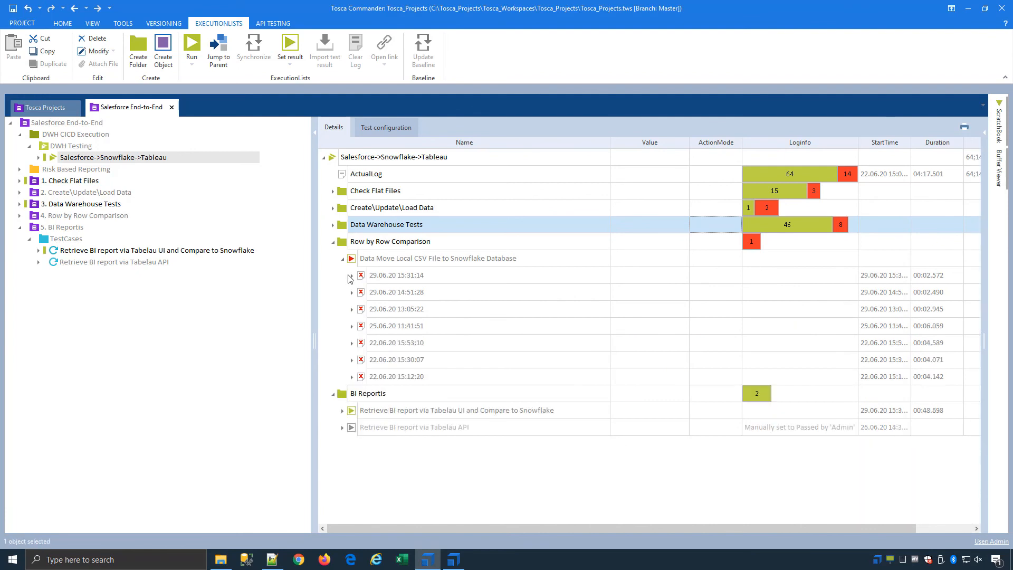
{"action": "left_click", "coordinate": [351, 275]}
{"action": "left_click", "coordinate": [816, 298]}
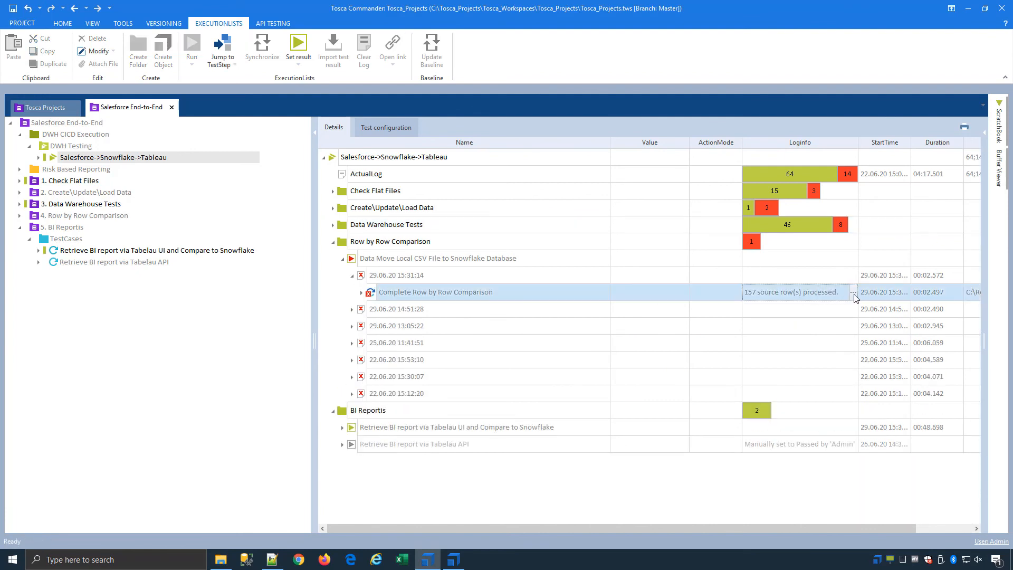
{"action": "left_click", "coordinate": [853, 291]}
{"action": "left_click_drag", "start_coordinate": [985, 322], "coordinate": [985, 367]}
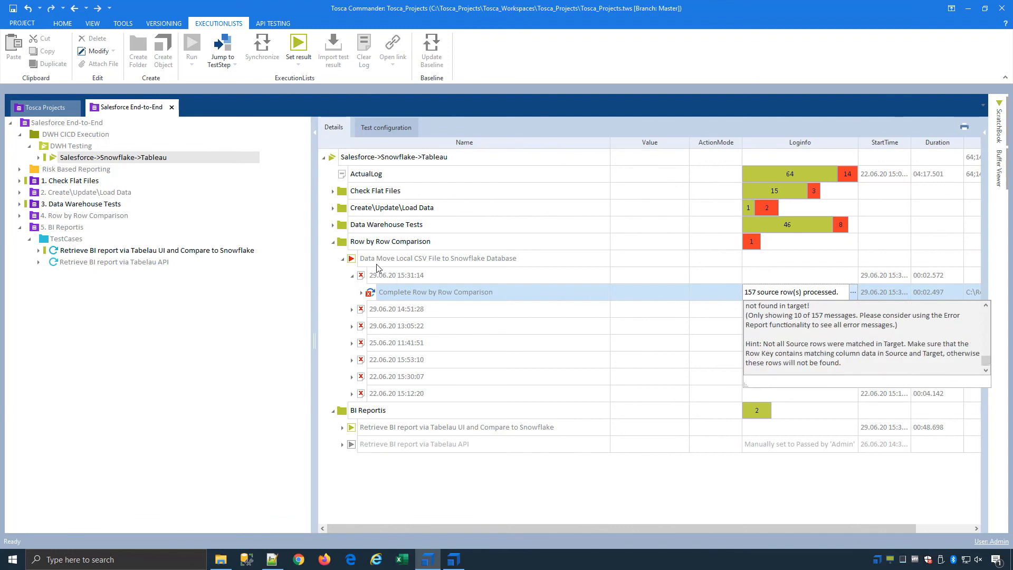
{"action": "left_click", "coordinate": [342, 258]}
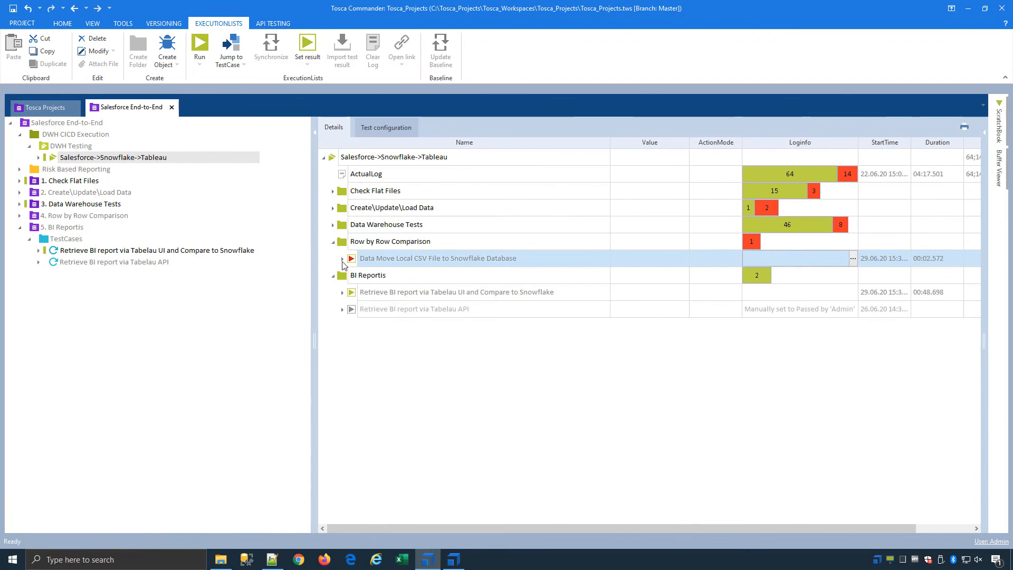
Open the Compare Flat file to SNOWFLAKE database report and check its 157-row summary.
{"action": "left_click", "coordinate": [217, 563]}
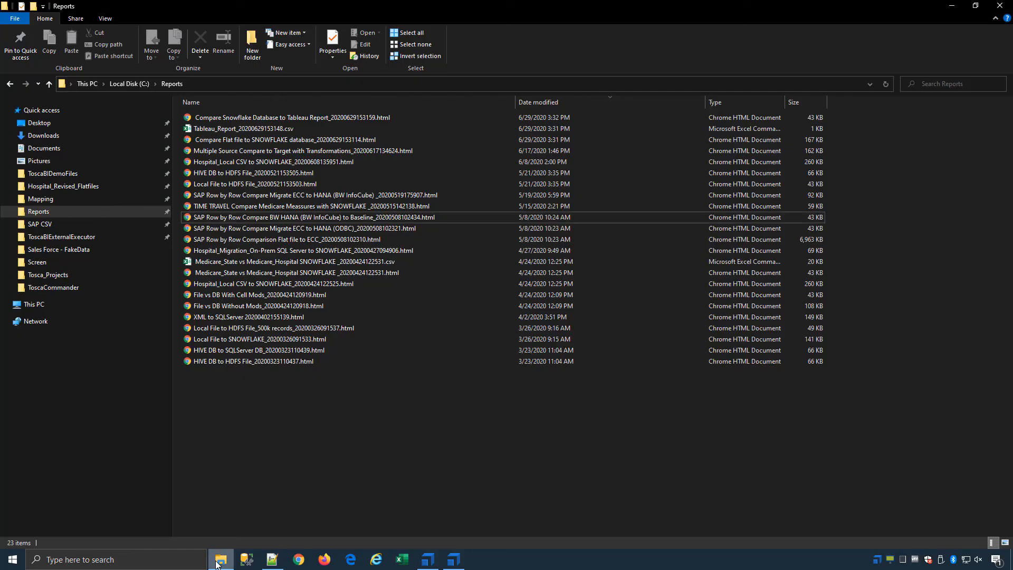
{"action": "left_click", "coordinate": [278, 141]}
{"action": "double_click", "coordinate": [277, 140]}
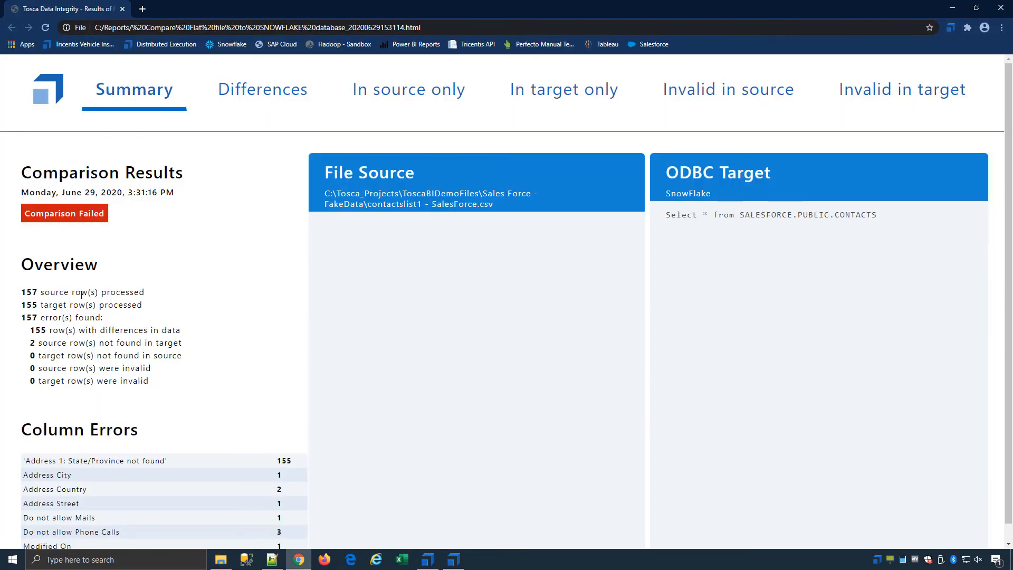
{"action": "left_click_drag", "start_coordinate": [22, 291], "coordinate": [48, 291]}
{"action": "scroll", "coordinate": [143, 428], "scroll_direction": "down", "scroll_amount": 1}
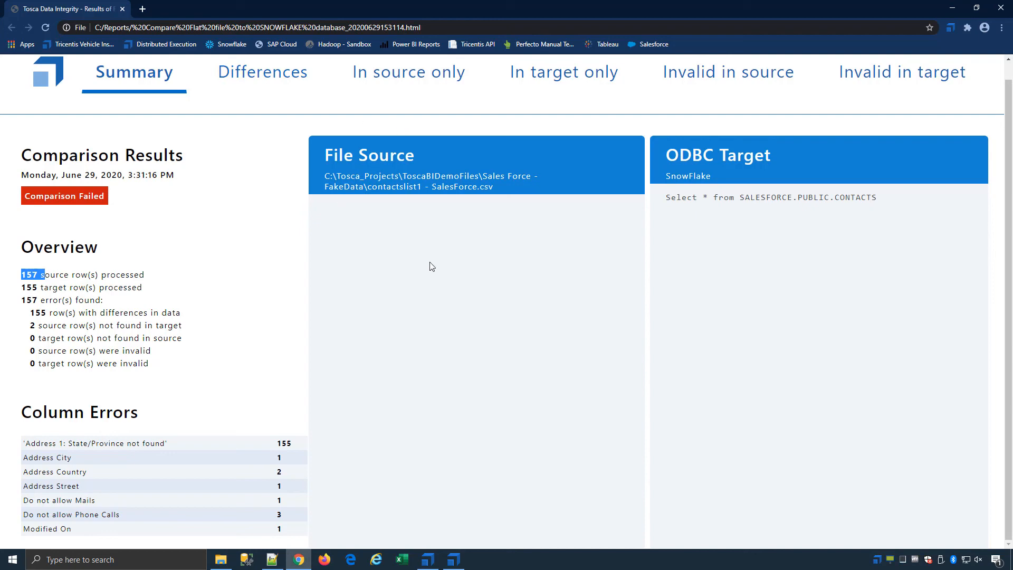
Review the Differences at 20 records per page and the In source only rows, then close.
{"action": "left_click", "coordinate": [293, 74]}
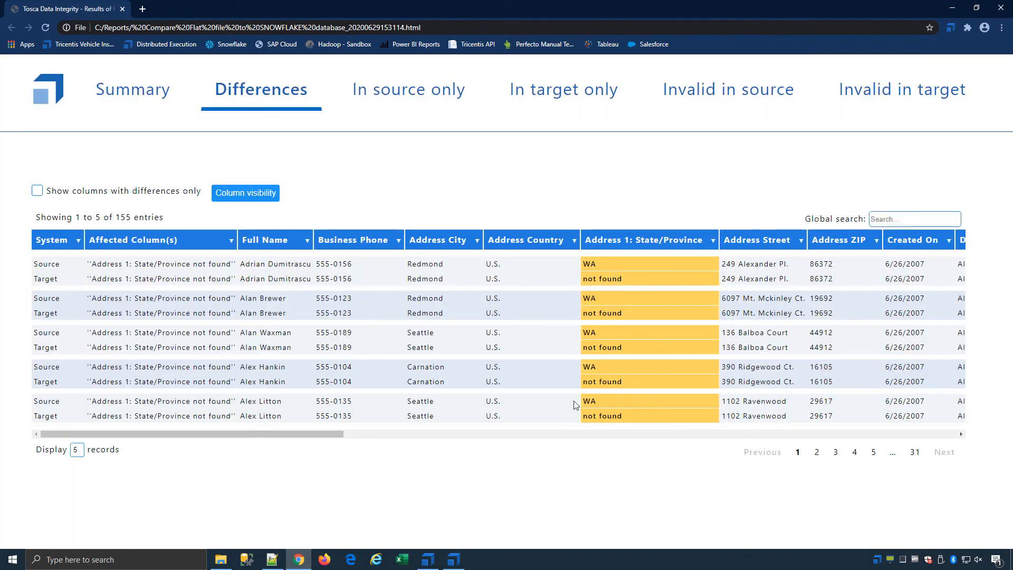
{"action": "left_click", "coordinate": [78, 451]}
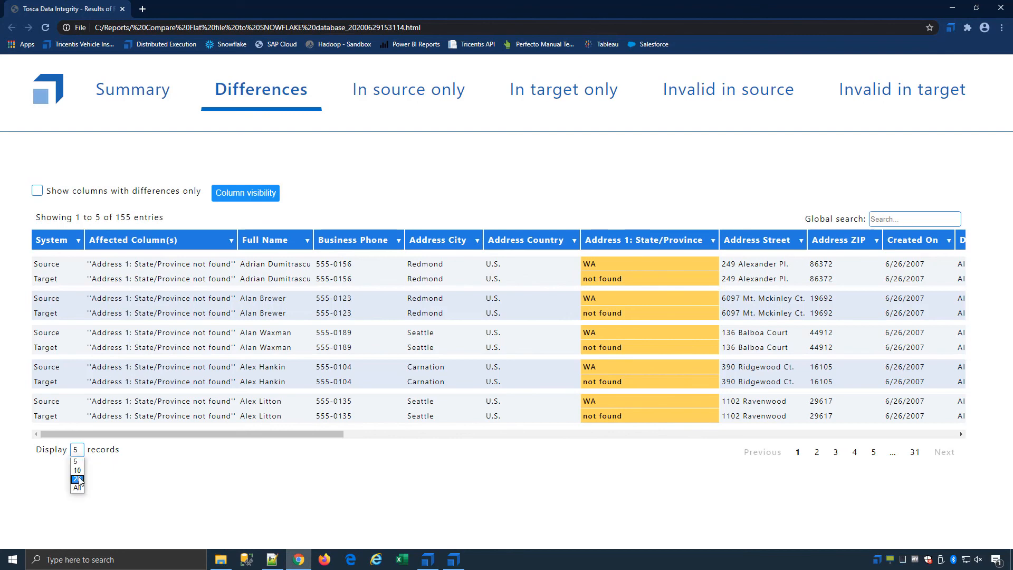
{"action": "left_click", "coordinate": [78, 479]}
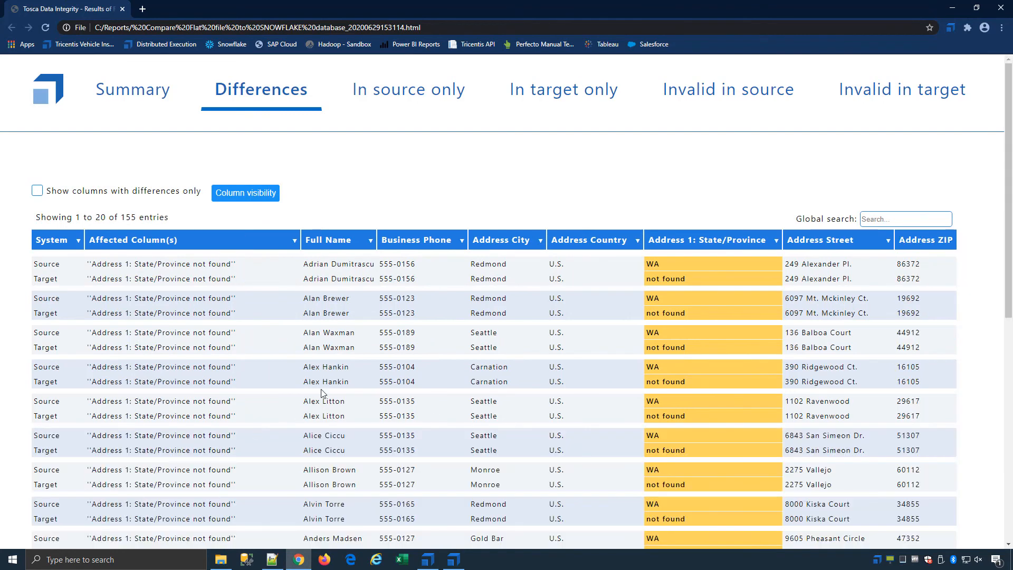
{"action": "scroll", "coordinate": [496, 315], "scroll_direction": "down", "scroll_amount": 6}
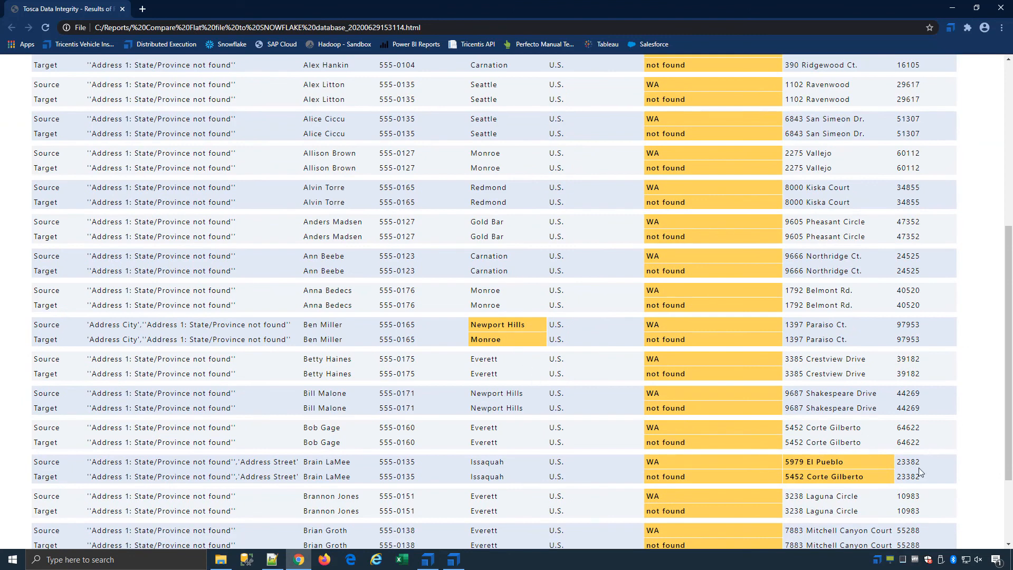
{"action": "scroll", "coordinate": [332, 394], "scroll_direction": "up", "scroll_amount": 6}
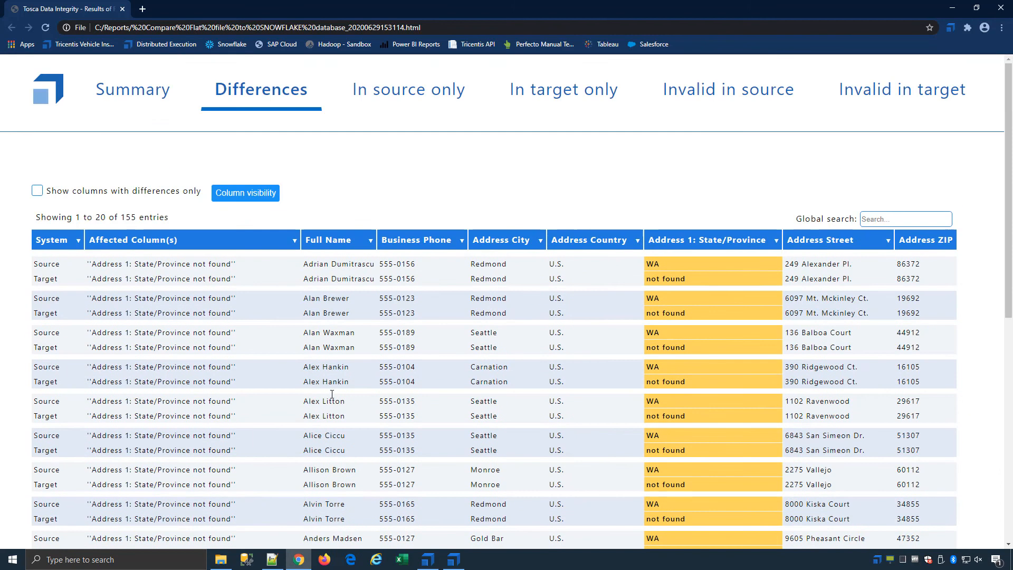
{"action": "left_click", "coordinate": [388, 96]}
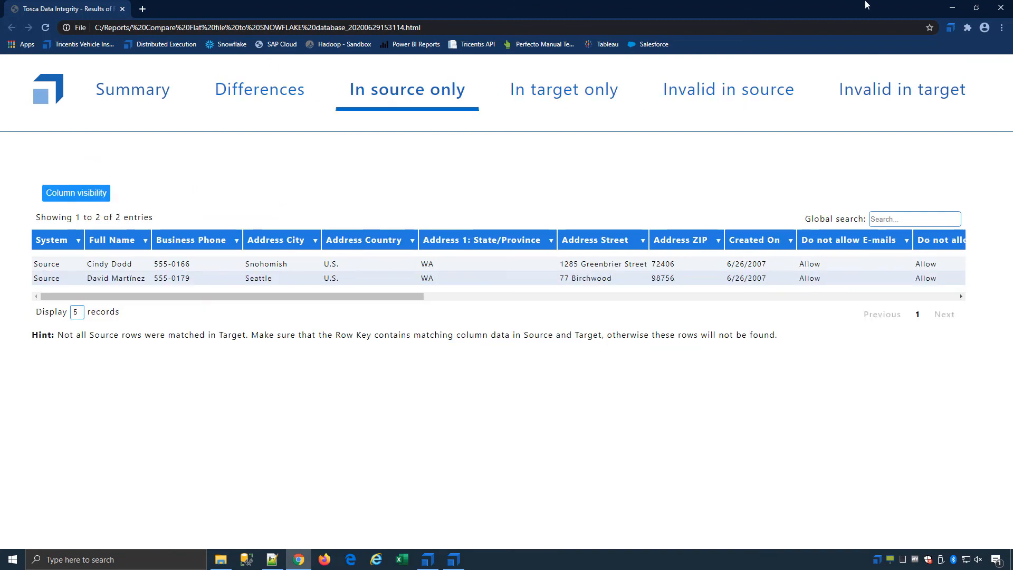
{"action": "left_click", "coordinate": [993, 14]}
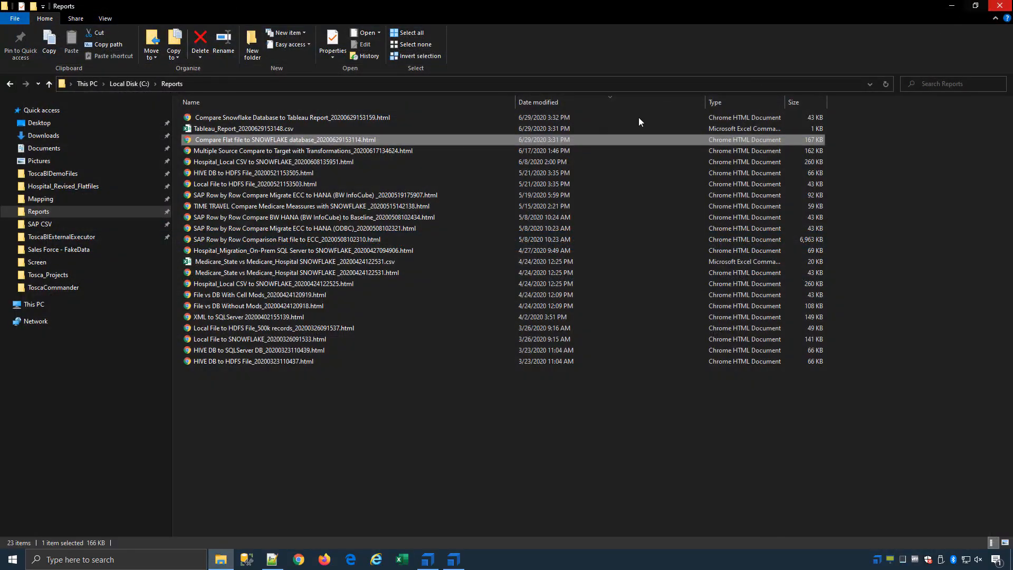
Autofit columns A, B and C of Tableau_Report_20200629153148.csv and select the range A1:D27.
{"action": "left_click", "coordinate": [267, 128]}
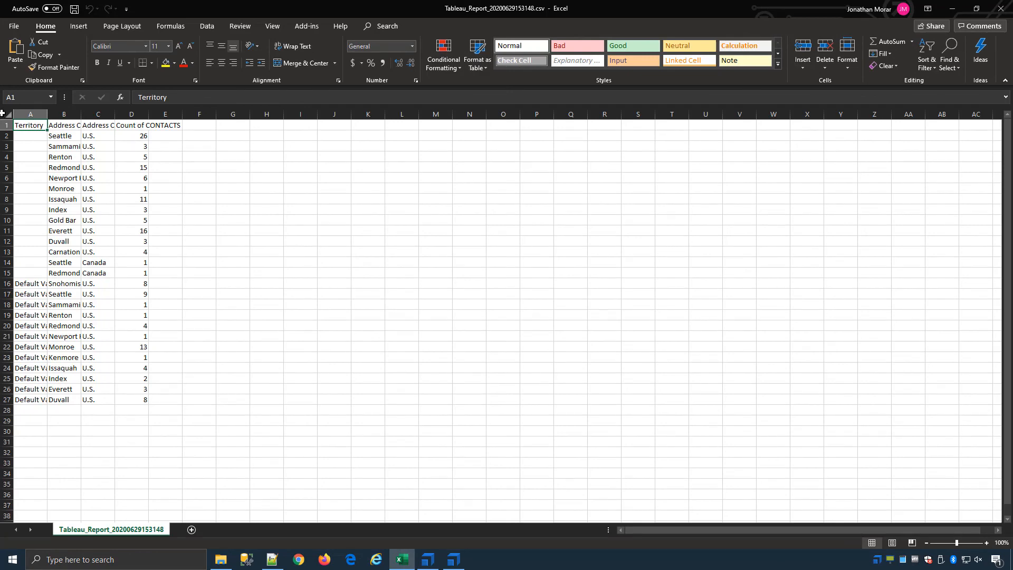
{"action": "left_click", "coordinate": [5, 114]}
{"action": "left_click", "coordinate": [40, 114]}
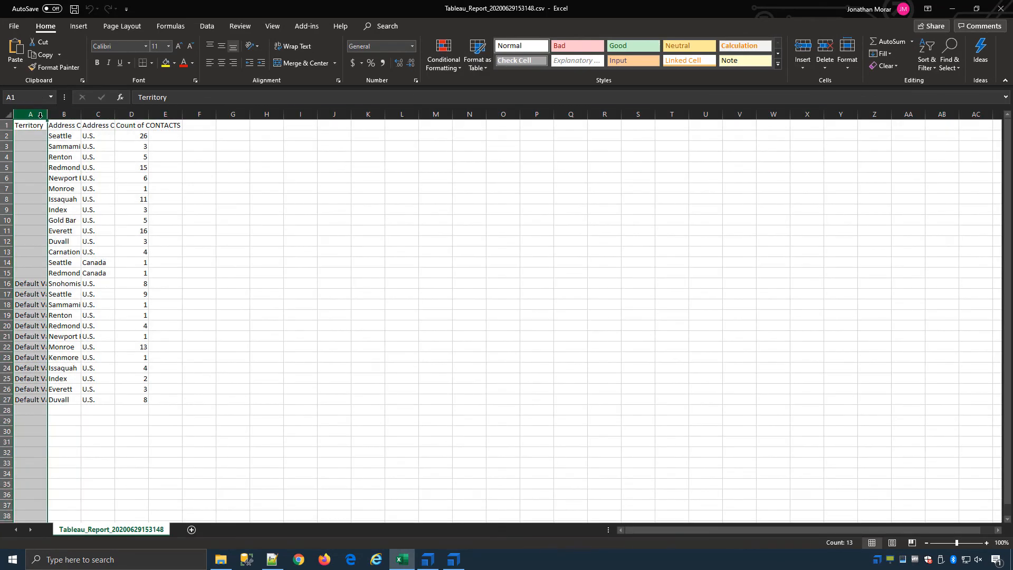
{"action": "double_click", "coordinate": [47, 114]}
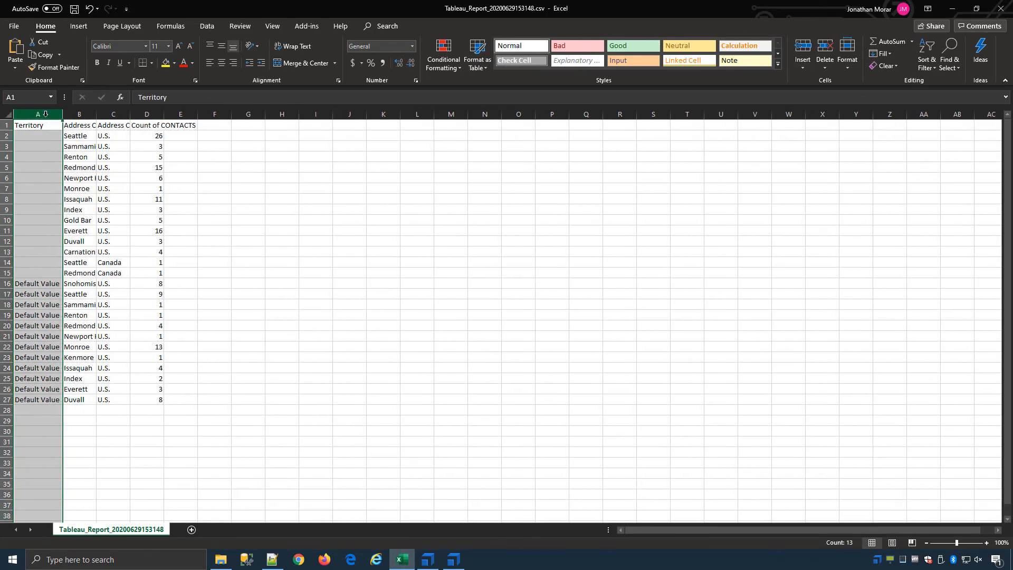
{"action": "double_click", "coordinate": [96, 112]}
{"action": "left_click", "coordinate": [132, 114]}
{"action": "double_click", "coordinate": [147, 114]}
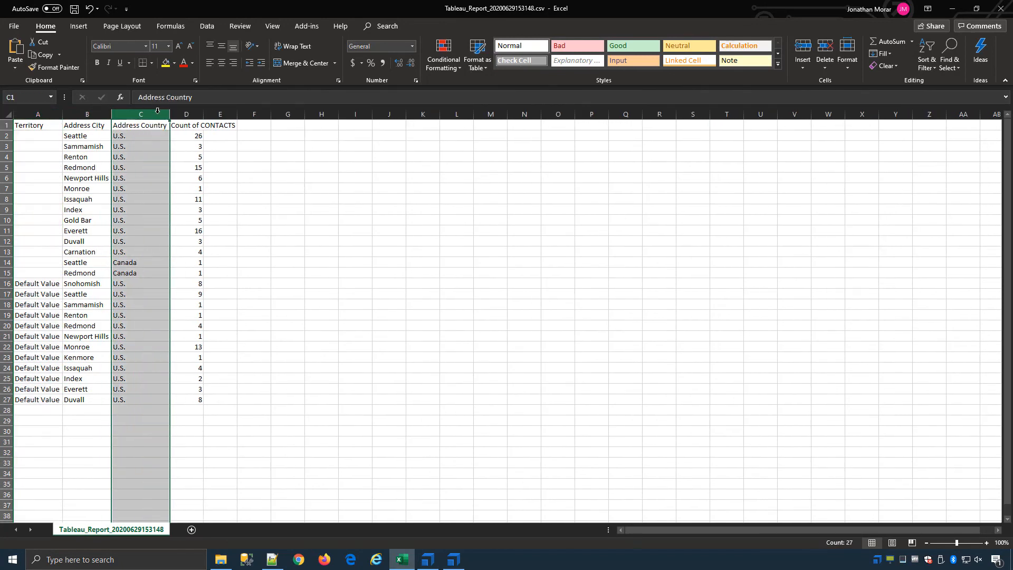
{"action": "left_click", "coordinate": [202, 114]}
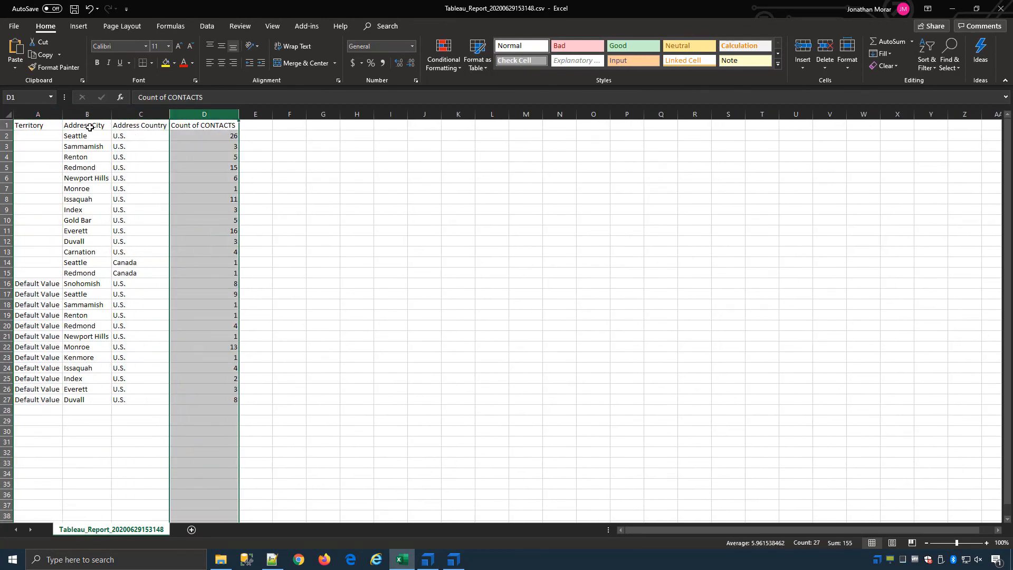
{"action": "left_click_drag", "start_coordinate": [50, 125], "coordinate": [210, 397]}
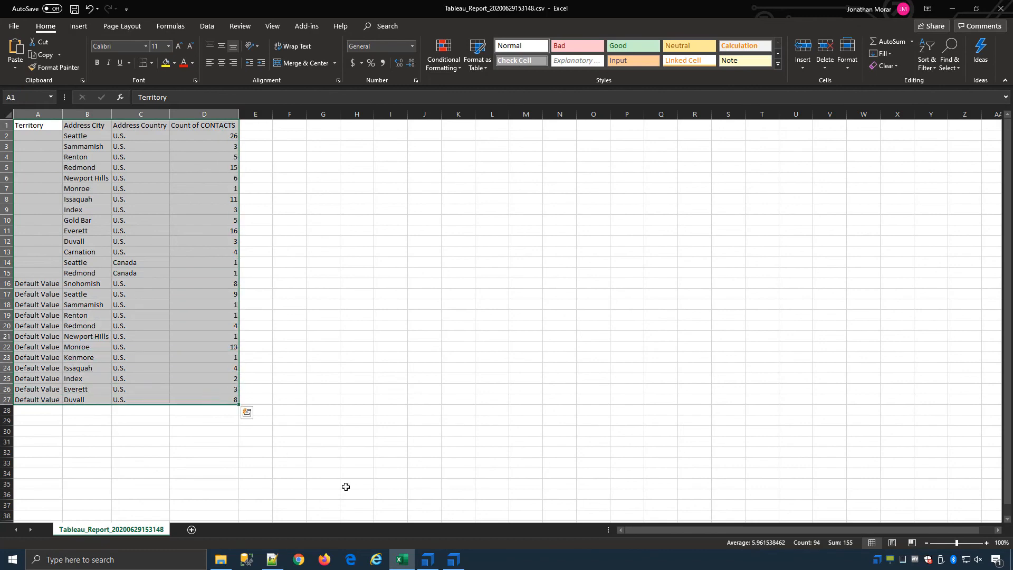
{"action": "left_click", "coordinate": [438, 565]}
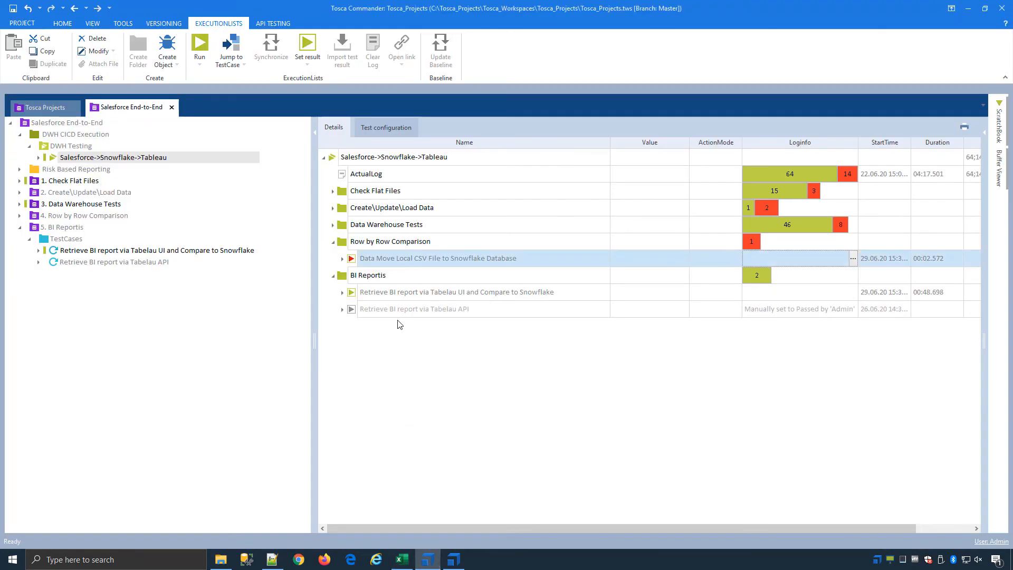
Jump from the BI report entry to its test case and open Complete Row by Row Comparison.
{"action": "left_click", "coordinate": [410, 294]}
{"action": "right_click", "coordinate": [430, 295]}
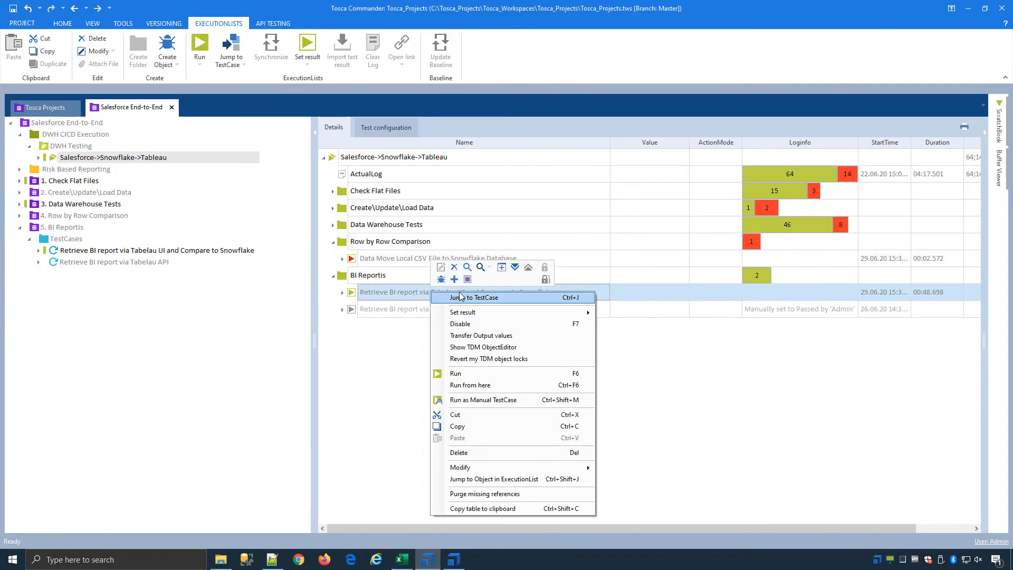
{"action": "left_click", "coordinate": [483, 293]}
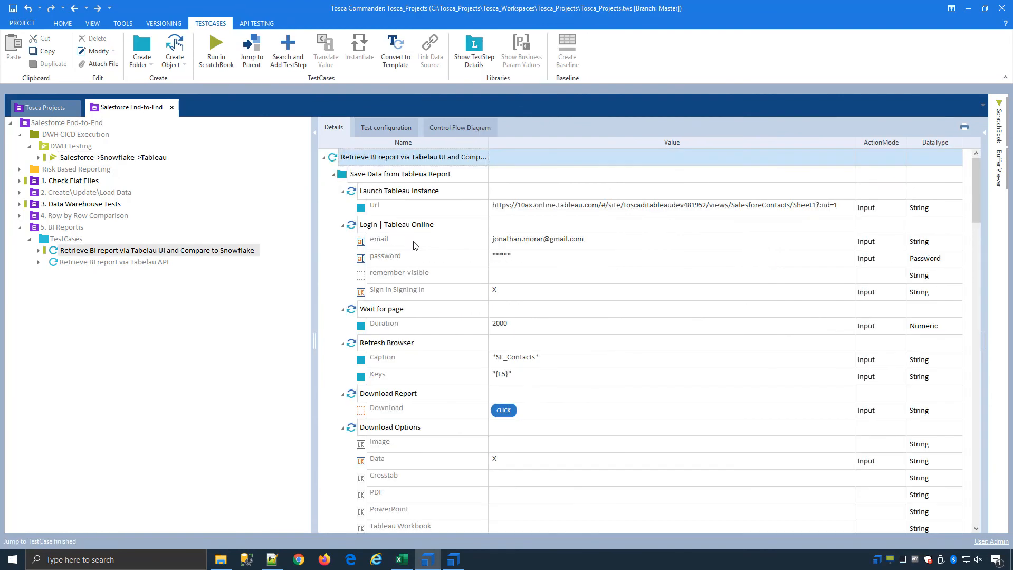
{"action": "left_click", "coordinate": [332, 176]}
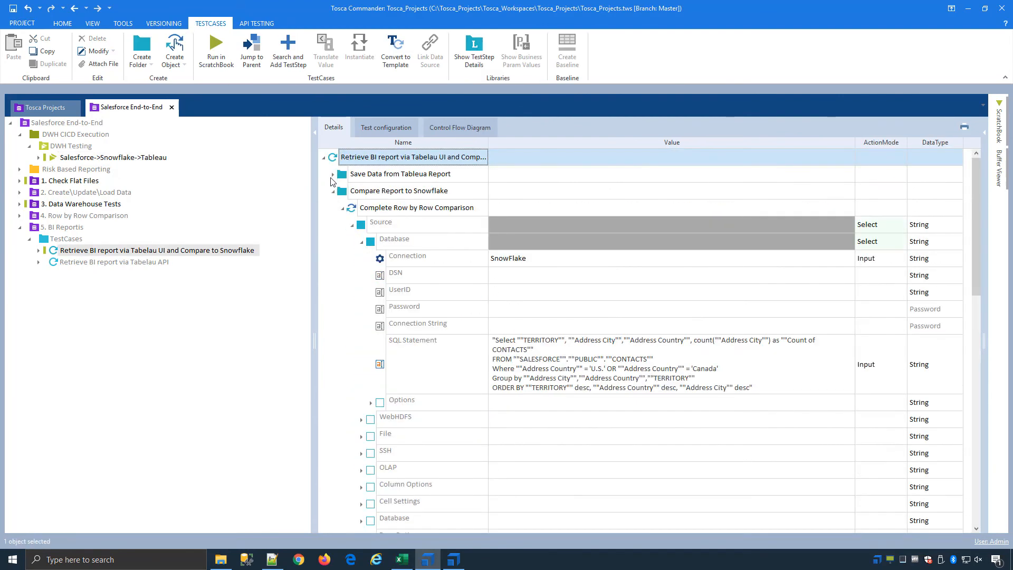
{"action": "left_click", "coordinate": [351, 207]}
{"action": "double_click", "coordinate": [351, 207]}
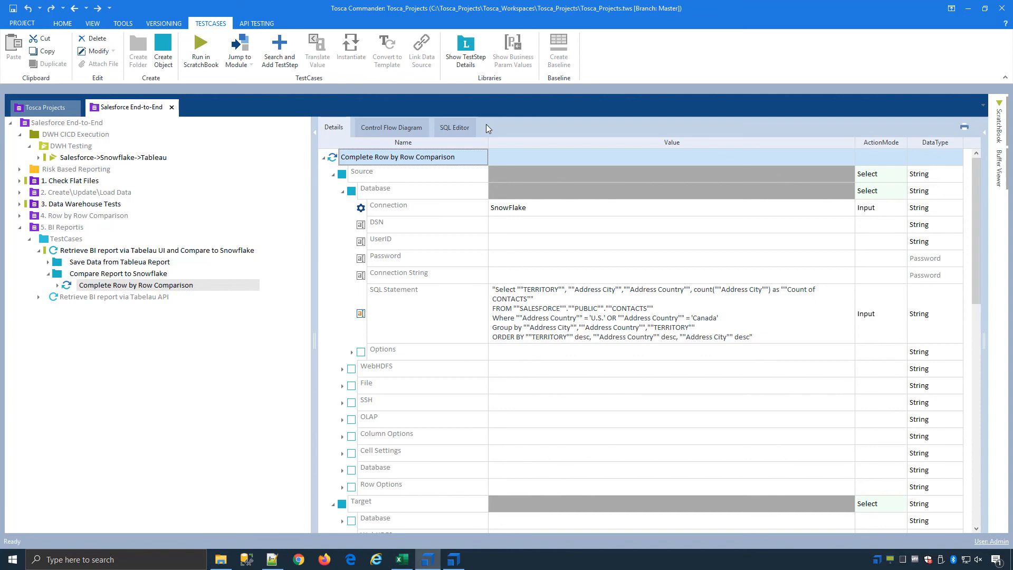
Show the _Salesforce Data Integrity Testing requirements under Risk Based Reporting.
{"action": "left_click", "coordinate": [155, 159]}
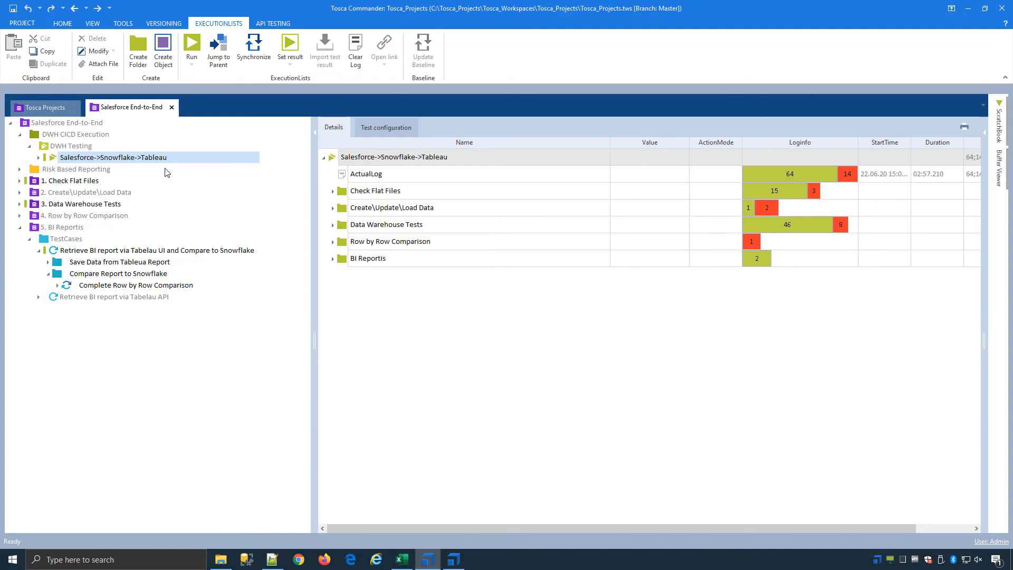
{"action": "left_click", "coordinate": [20, 169]}
{"action": "left_click", "coordinate": [101, 183]}
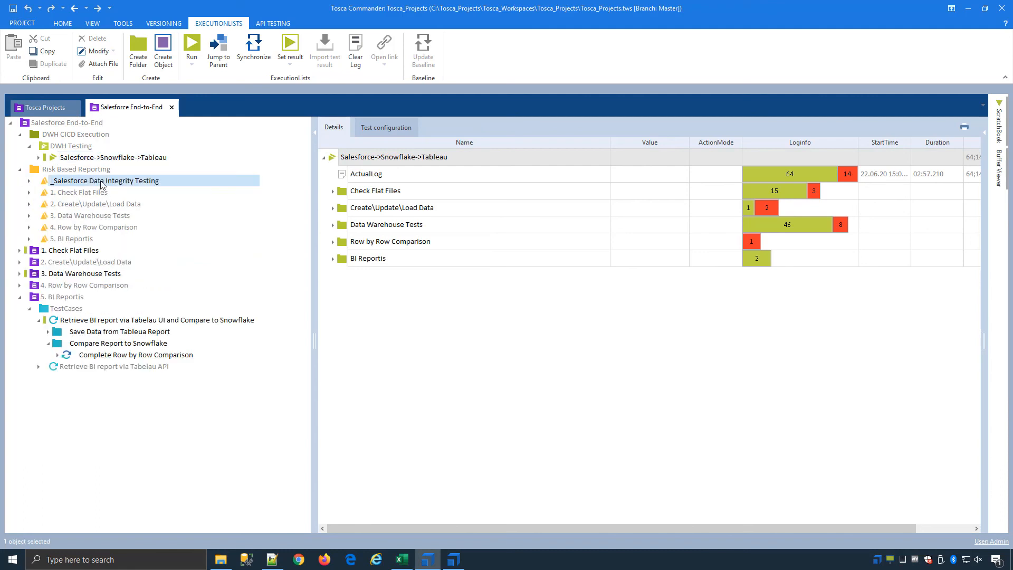